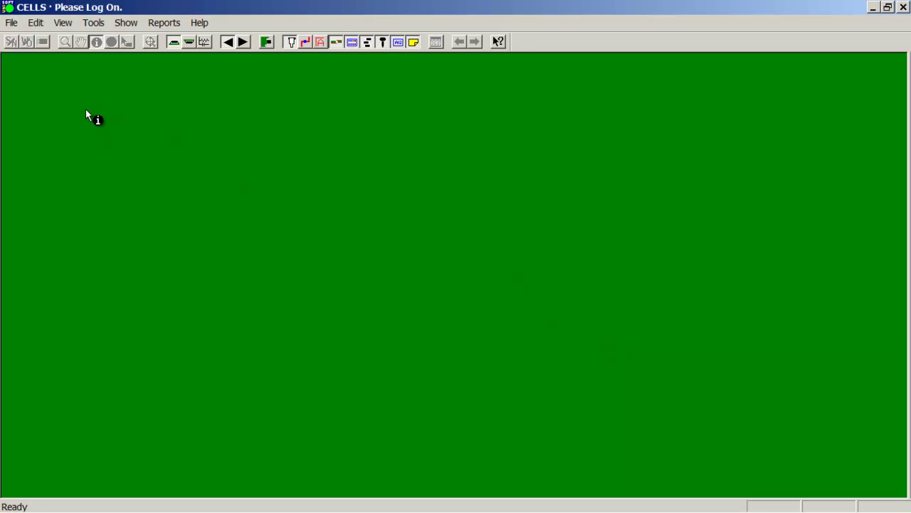
Step: Open the log-in form and bring up the choices of work station
click(12, 24)
click(29, 41)
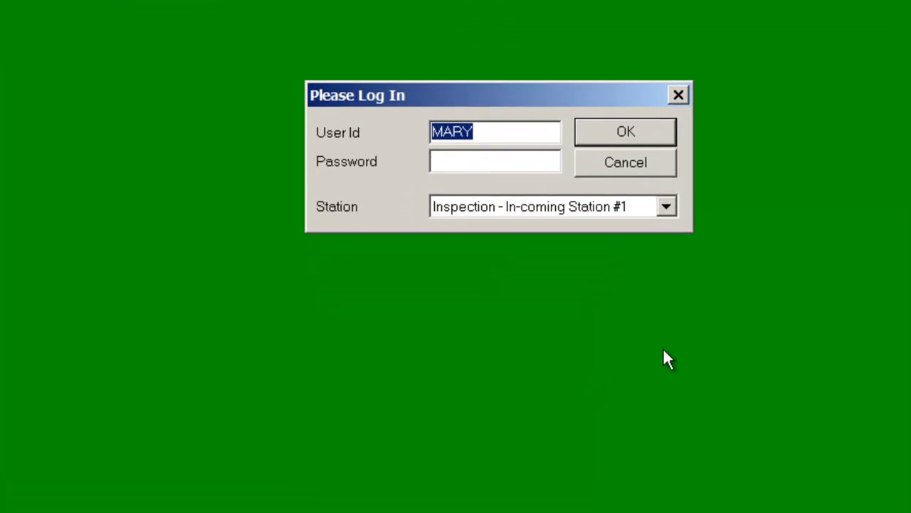
click(501, 130)
click(461, 169)
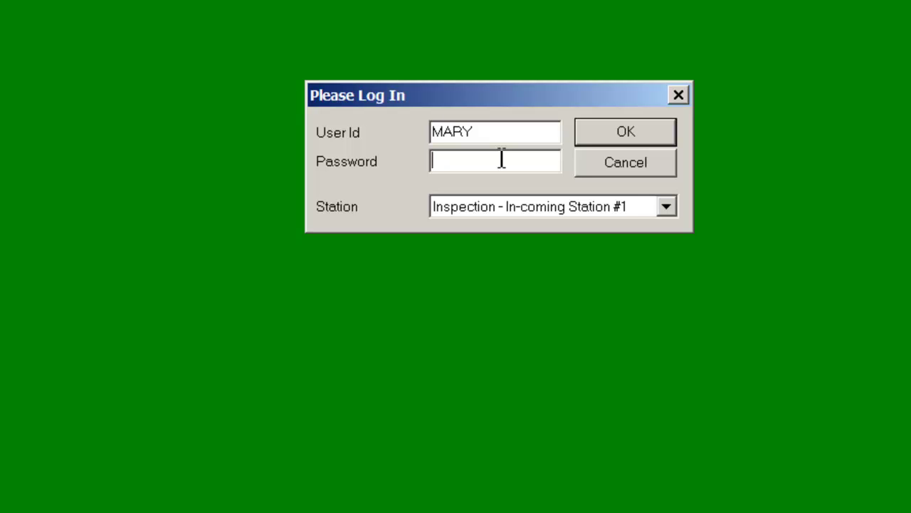
click(671, 206)
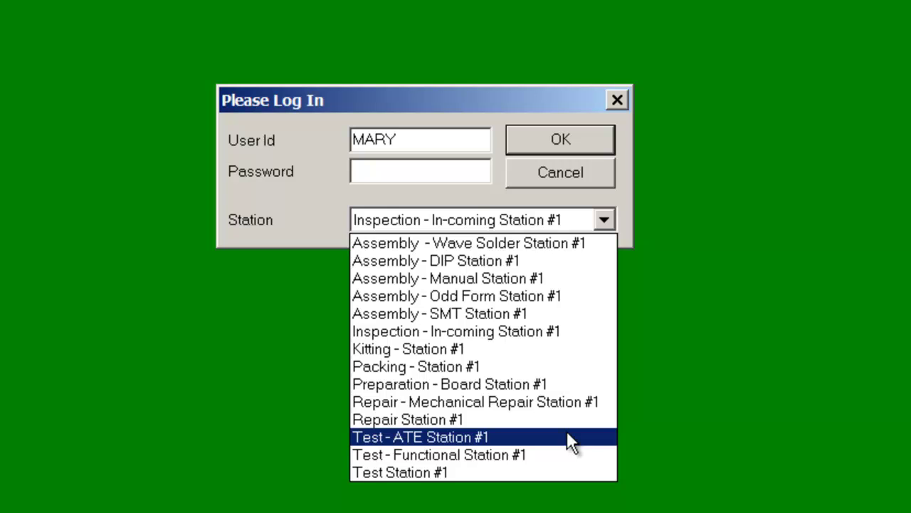
Step: Switch to the Microsoft Access database and look through its tables from ASSY to HISTORY
key(alt+Tab)
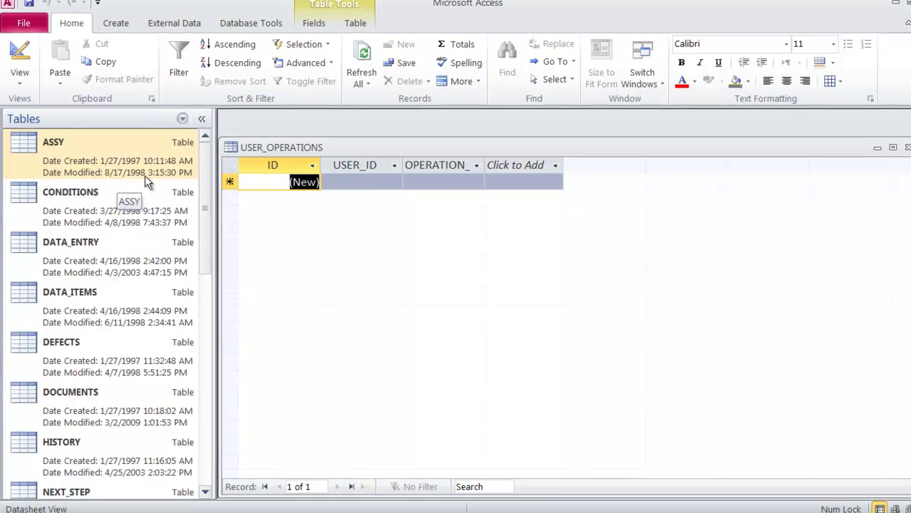
click(155, 162)
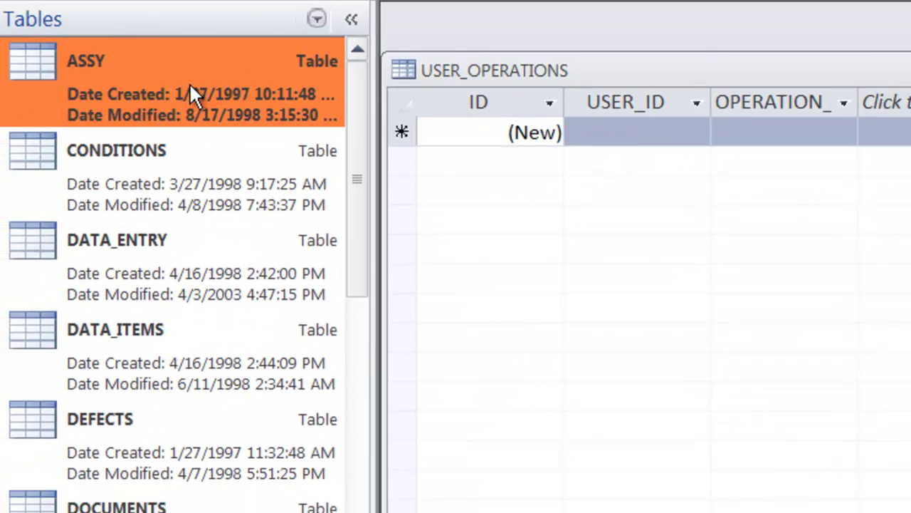
click(190, 167)
click(200, 275)
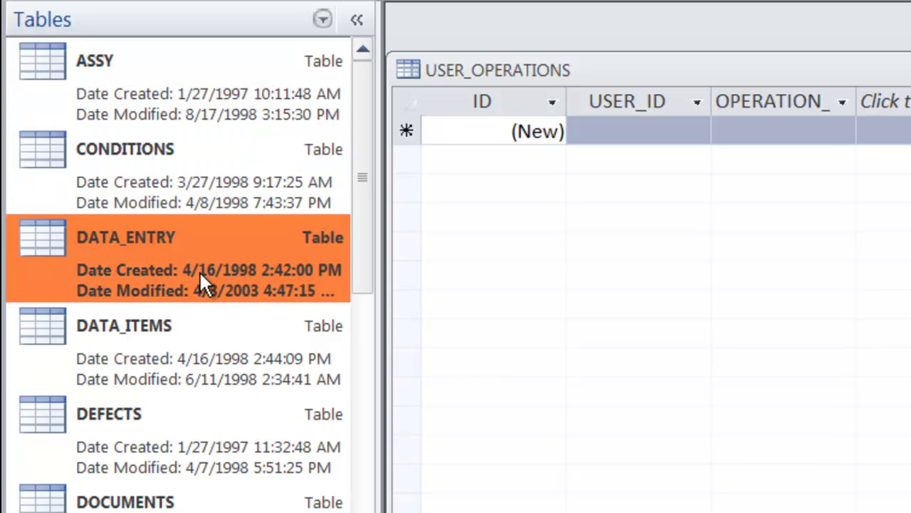
click(202, 372)
click(197, 427)
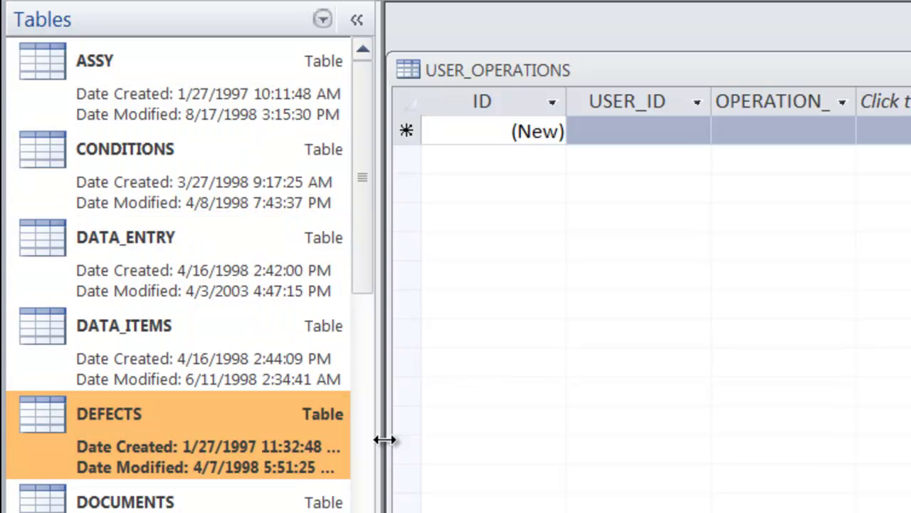
scroll(361, 279, down, 3)
click(238, 354)
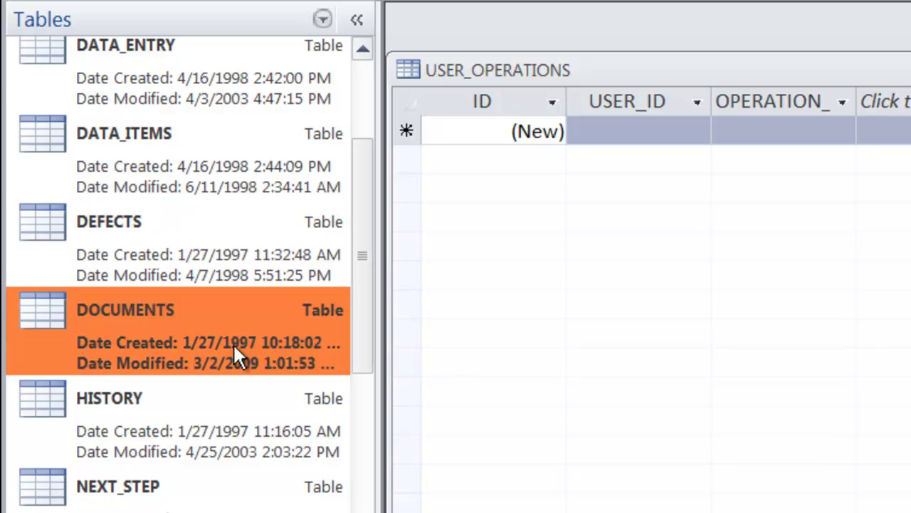
click(174, 447)
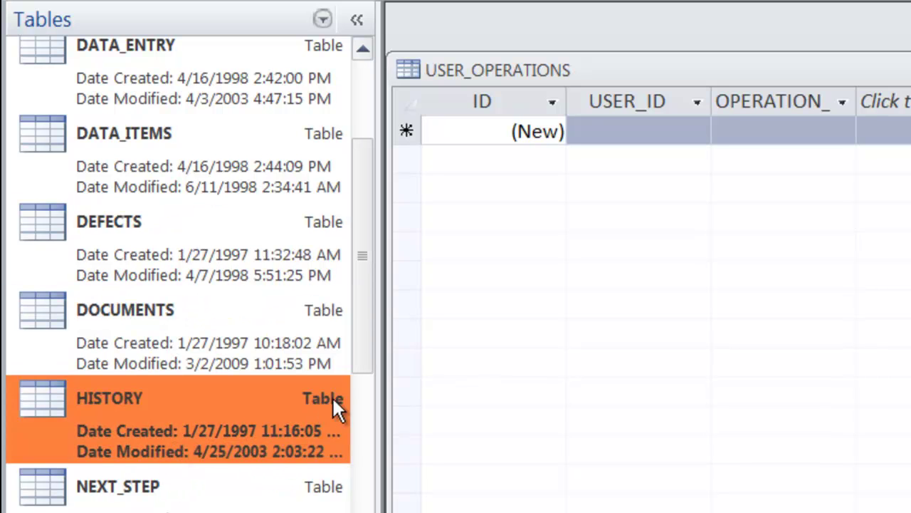
Step: Look through the remaining database tables from NEXT_STEP to WORKORDERS
drag(366, 334, 367, 417)
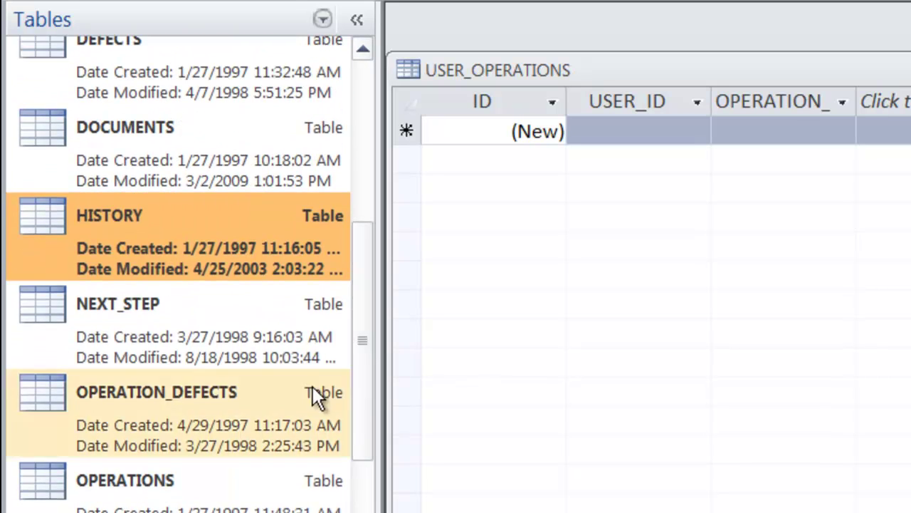
click(211, 337)
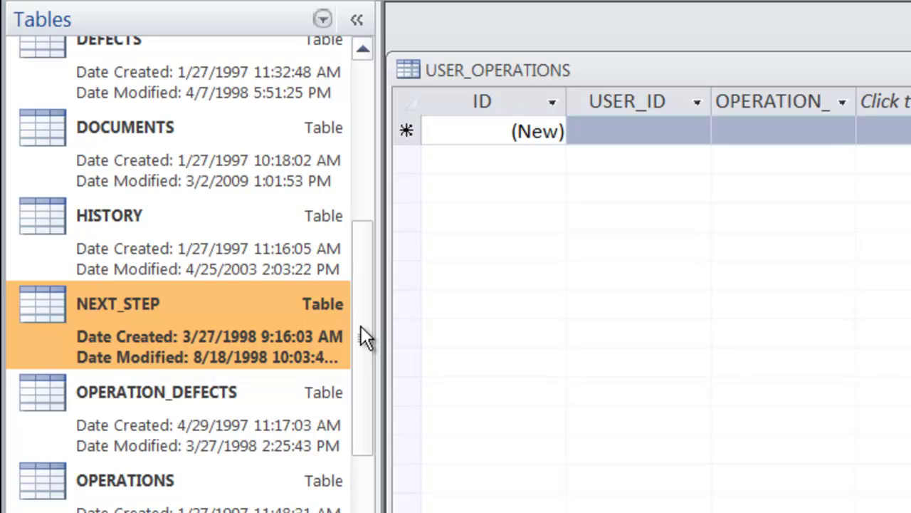
drag(361, 325, 375, 417)
click(239, 232)
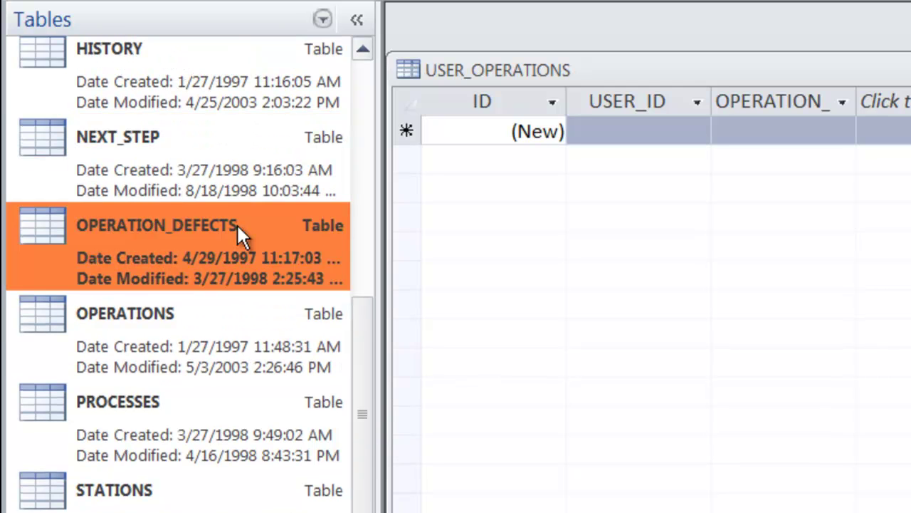
click(201, 351)
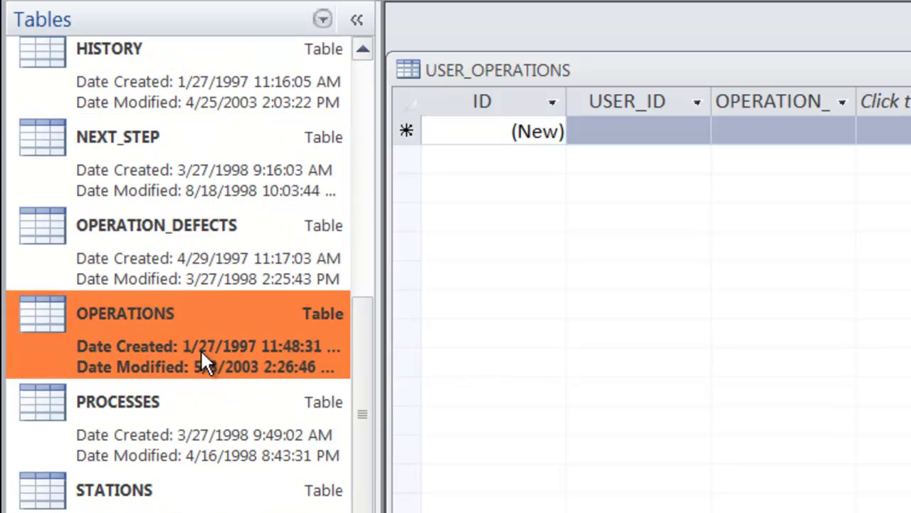
click(207, 441)
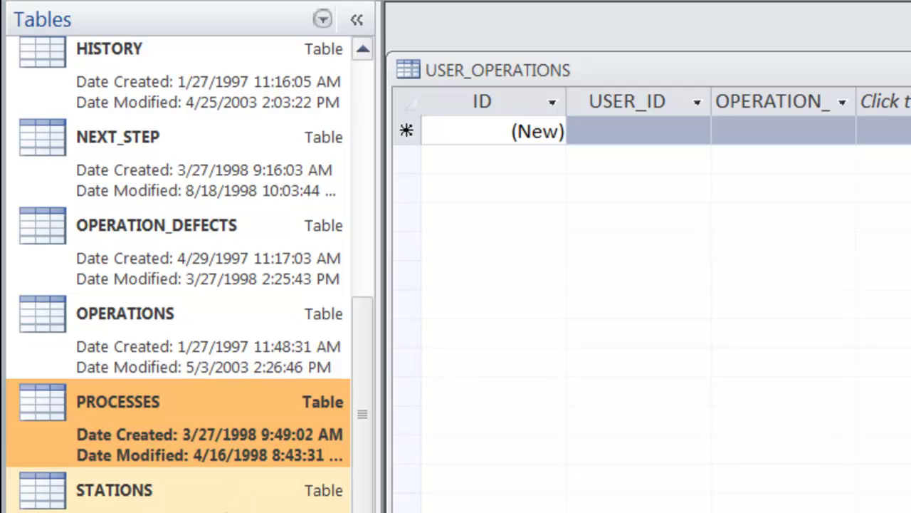
click(335, 492)
scroll(377, 413, down, 3)
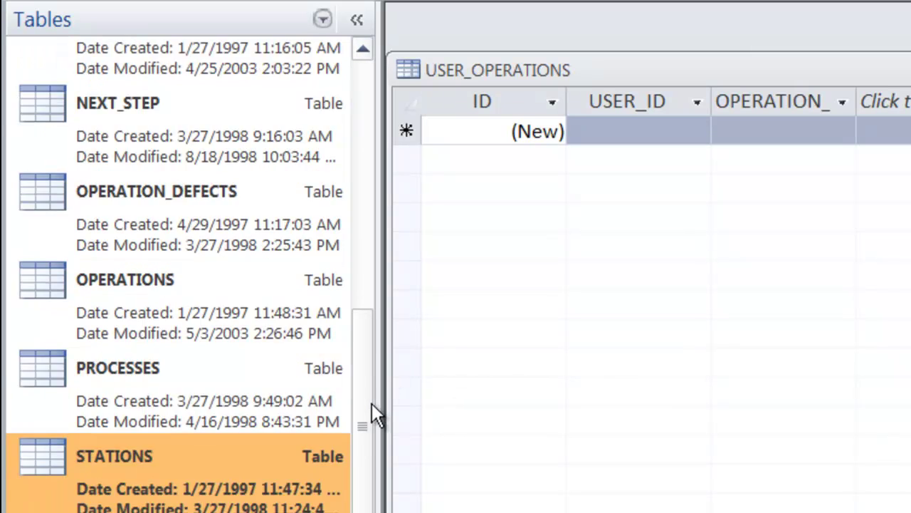
click(218, 368)
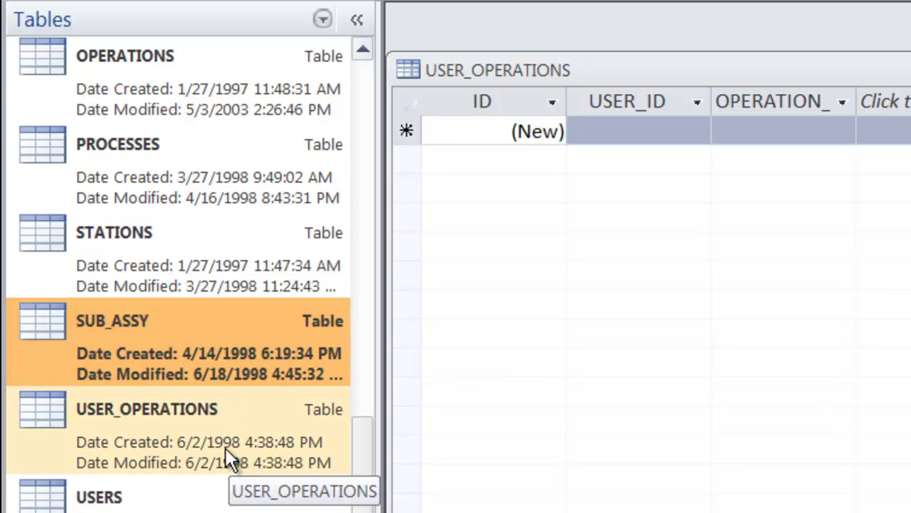
click(226, 448)
click(227, 499)
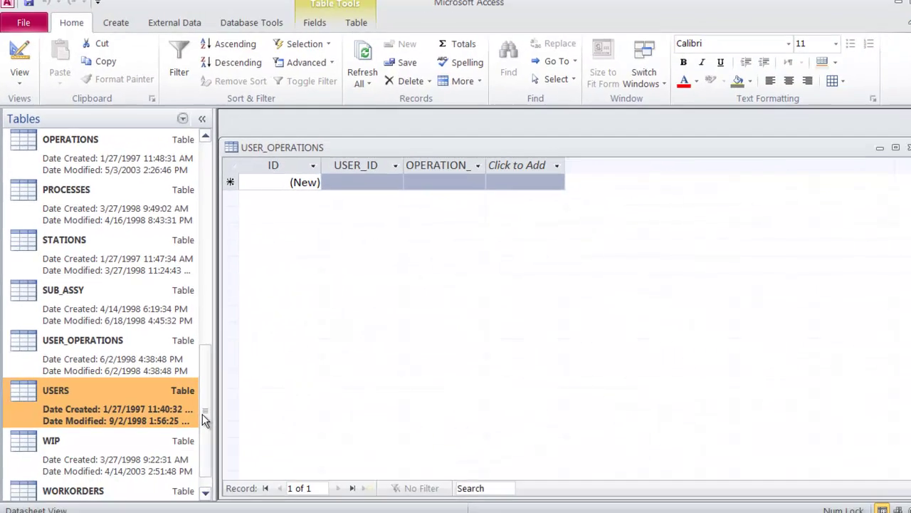
scroll(203, 447, down, 1)
click(125, 439)
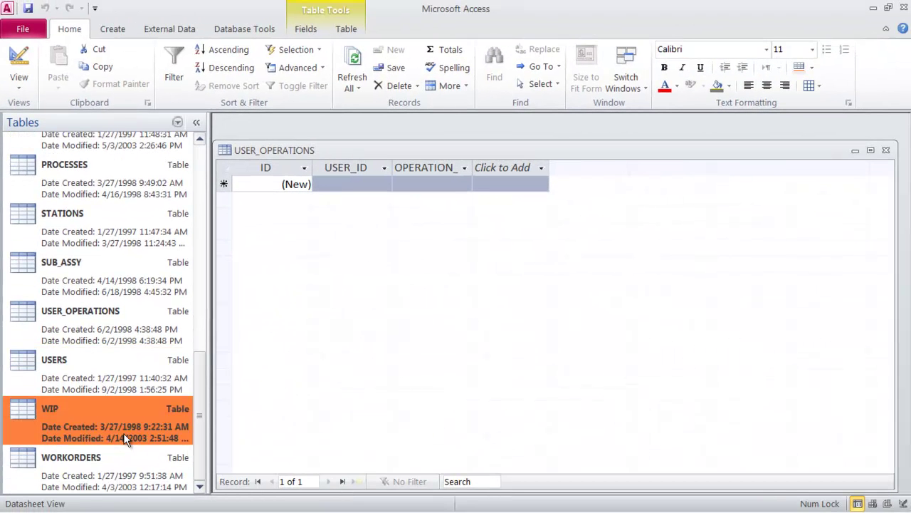
click(125, 477)
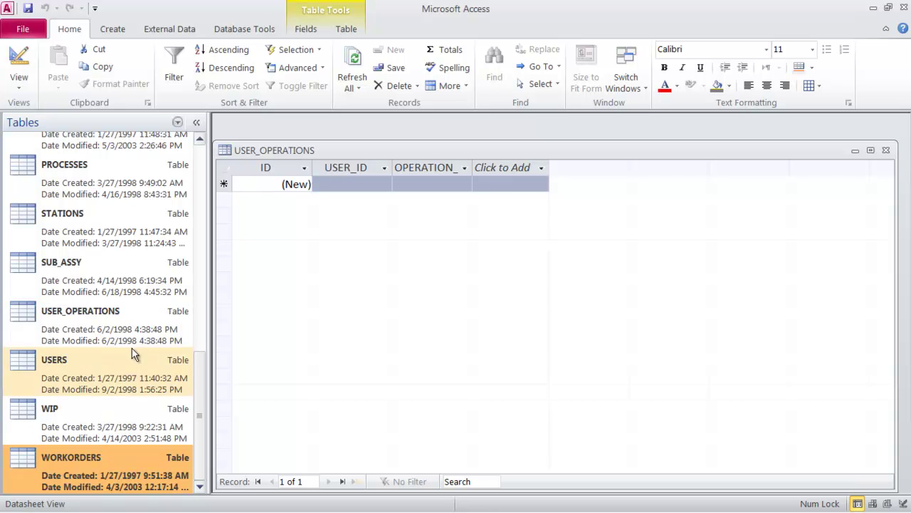
Step: Open the USERS table and examine the user records, including the user group of the first record
double_click(106, 376)
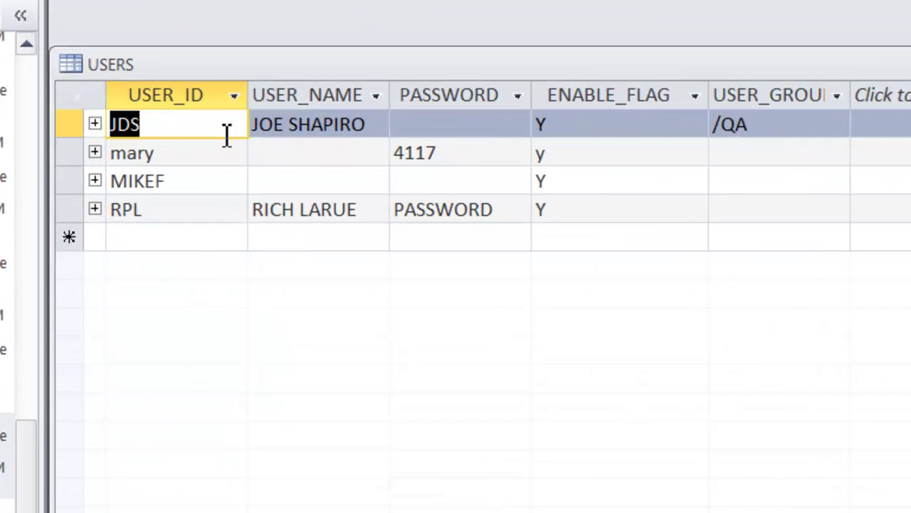
click(292, 181)
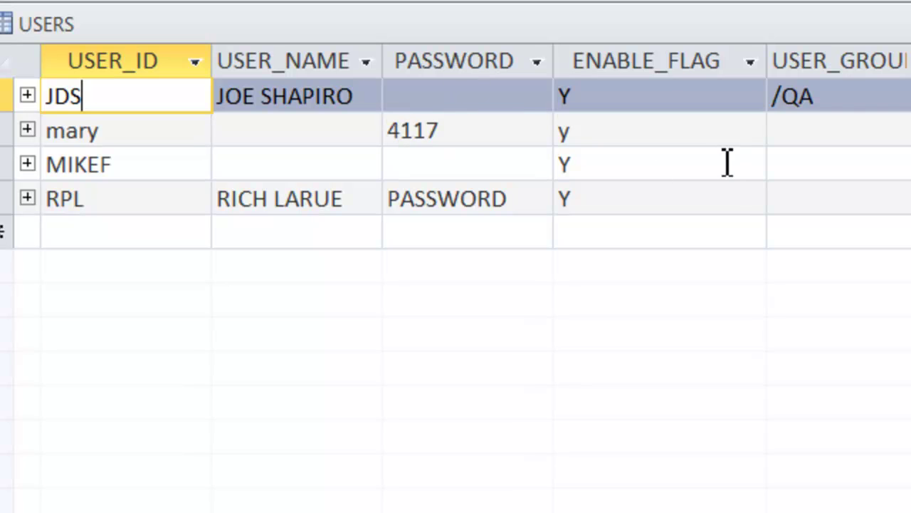
click(796, 104)
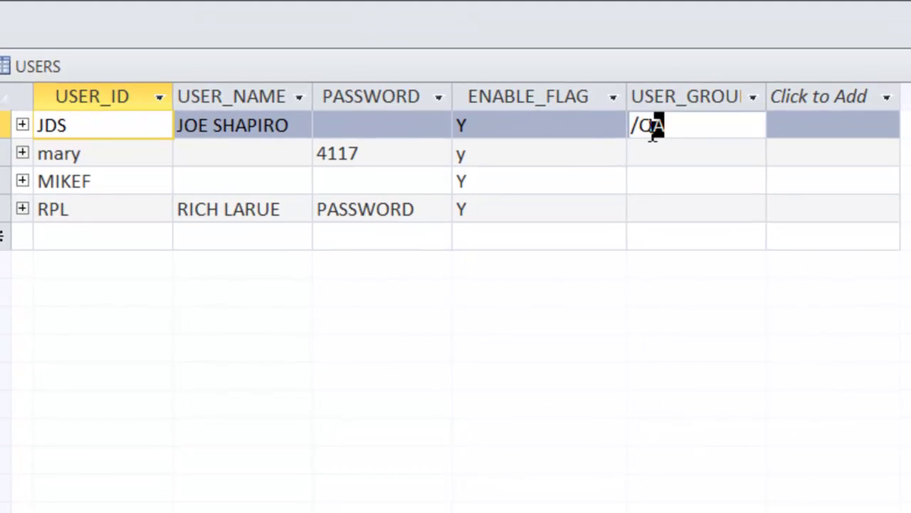
drag(654, 130, 622, 132)
key(Down)
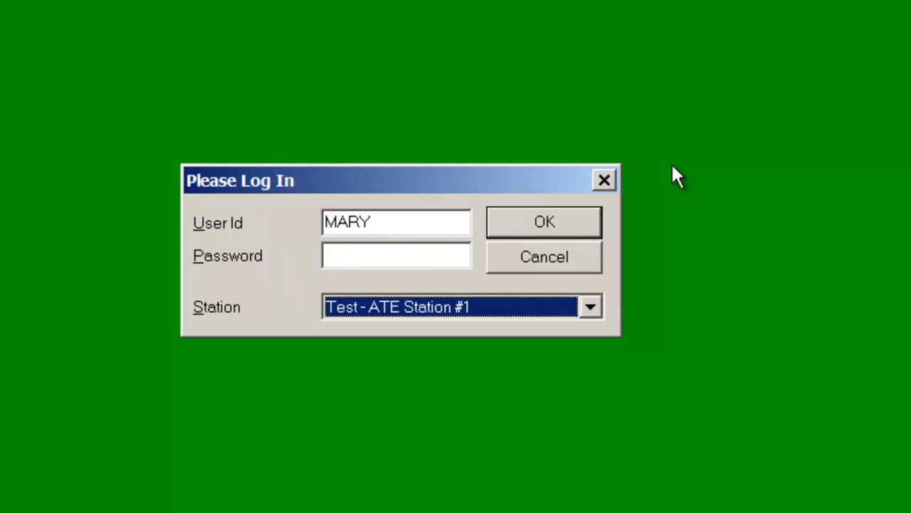
Step: Back in CELLS, log in at Inspection - In-coming Station #1 with the account password
click(592, 309)
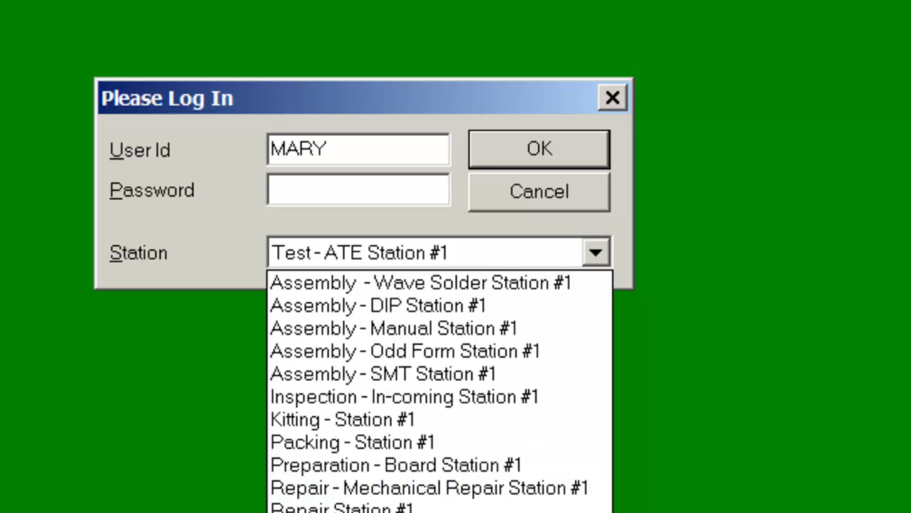
click(456, 395)
click(360, 203)
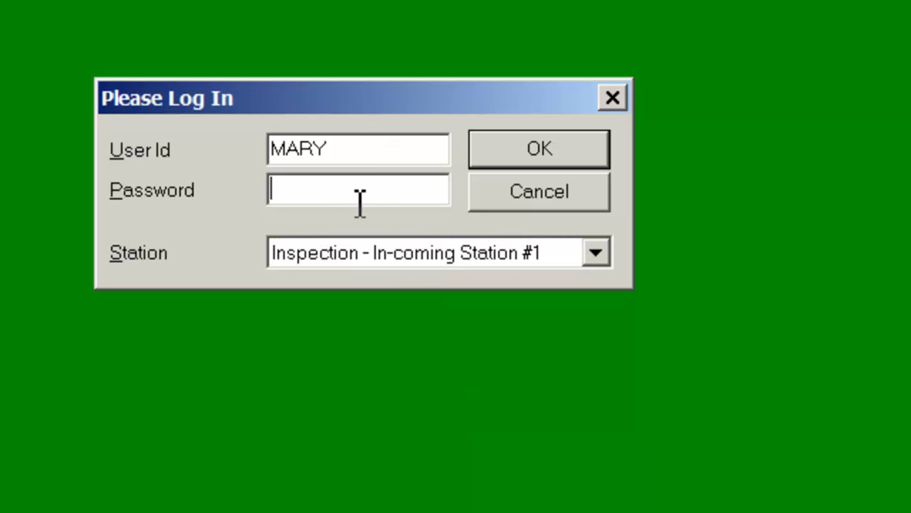
text(****)
click(507, 150)
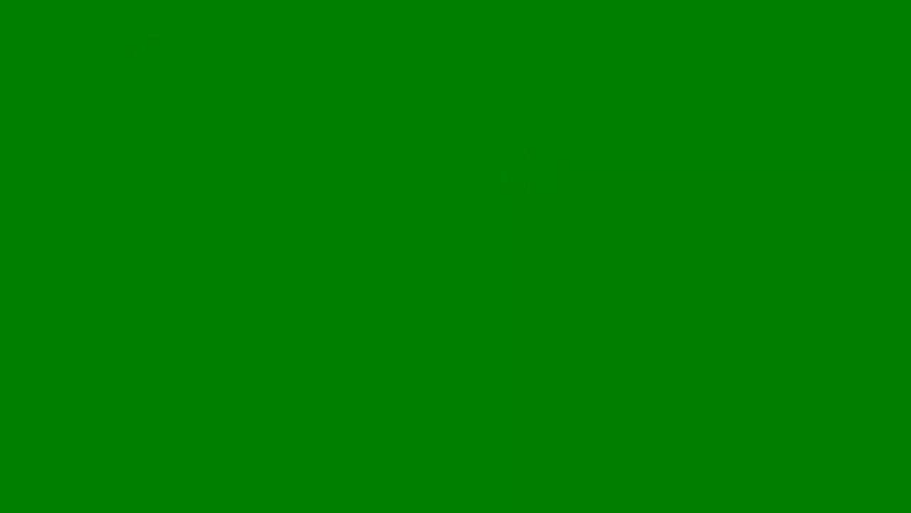
Step: Select the ININ Incoming Inspection operation of process PROC0001 as the current operation
click(20, 38)
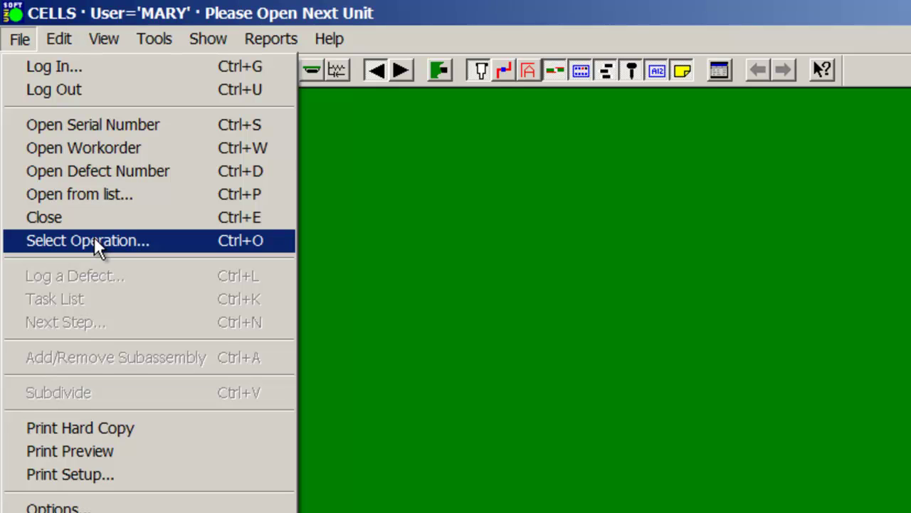
click(94, 240)
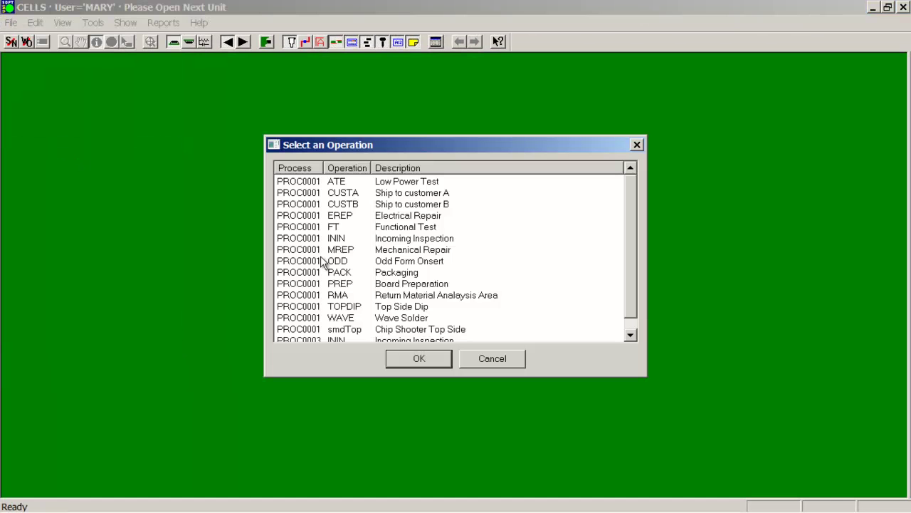
click(382, 241)
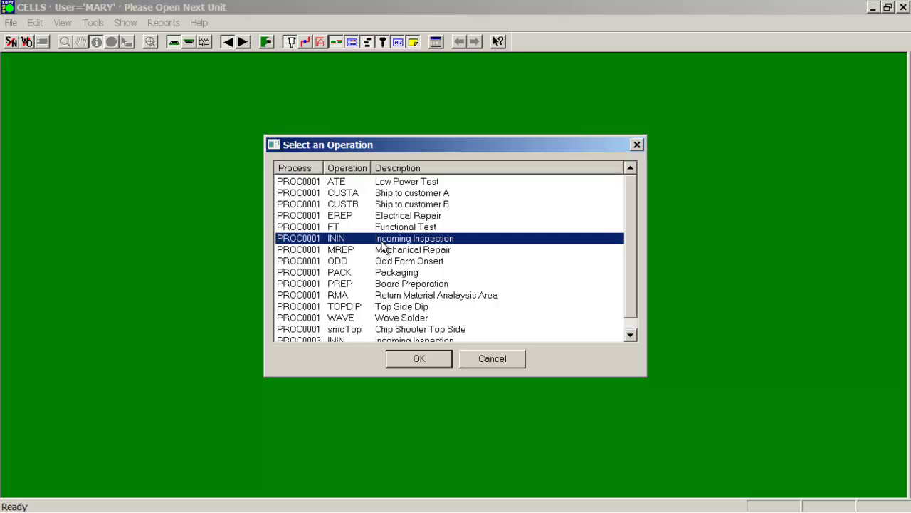
click(422, 362)
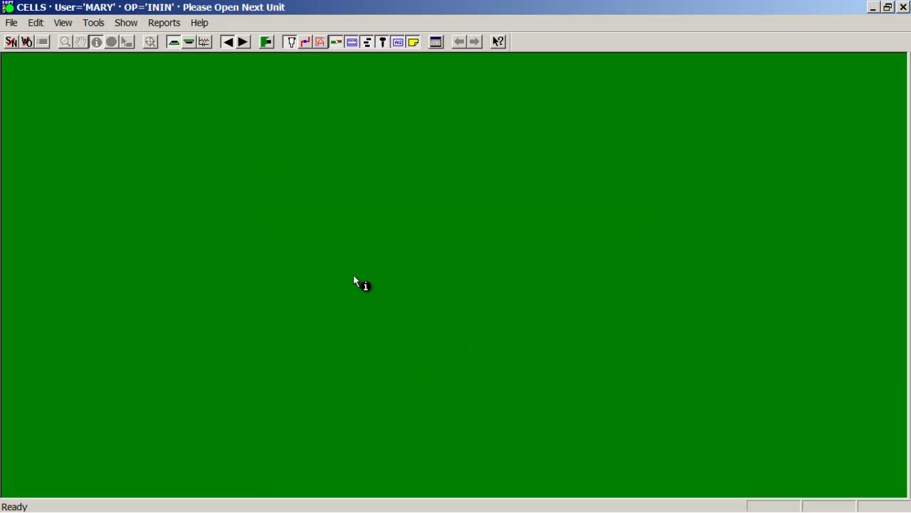
Step: Open the list of incoming work to choose from and widen its WorkOrder column
click(12, 22)
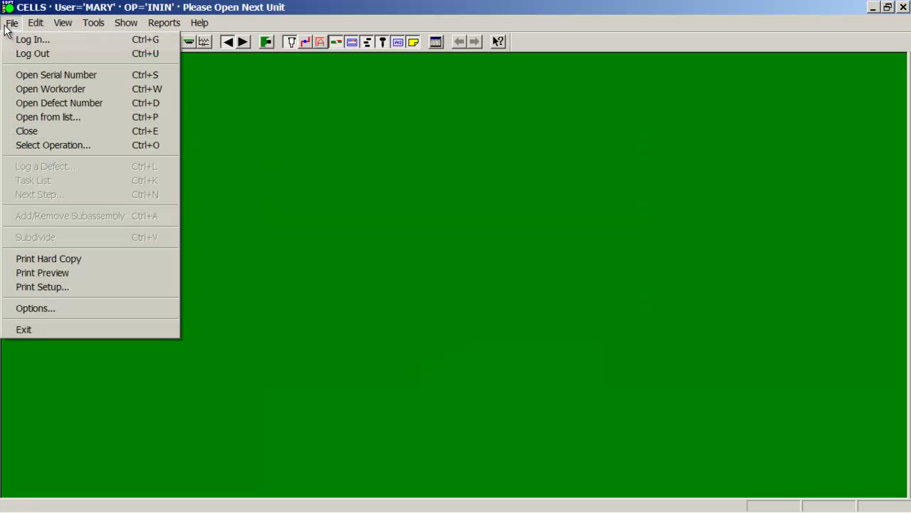
click(46, 116)
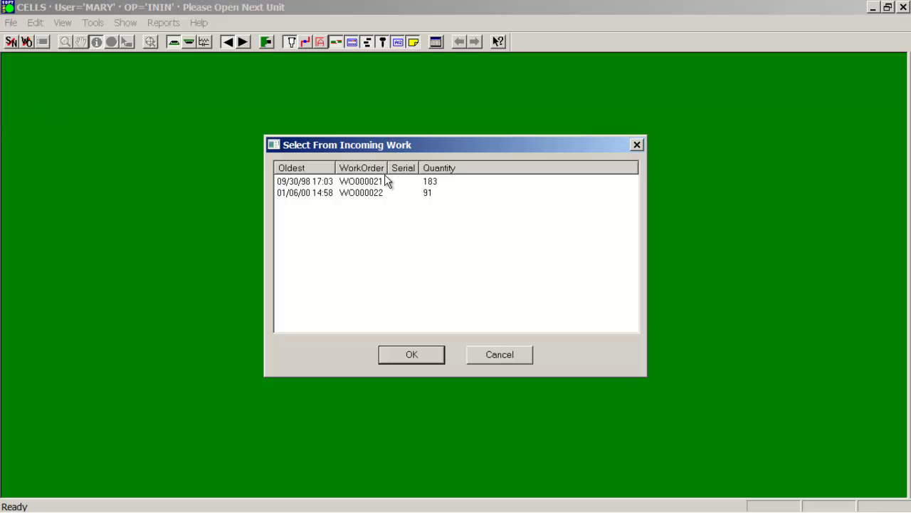
drag(388, 169, 408, 171)
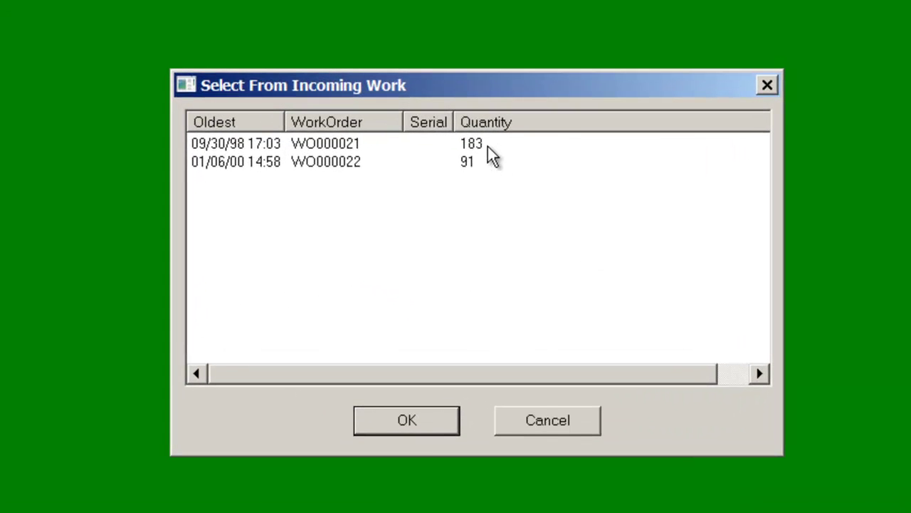
Step: Open the oldest work order in the list with a quantity of 1 and cancel its task list
click(354, 169)
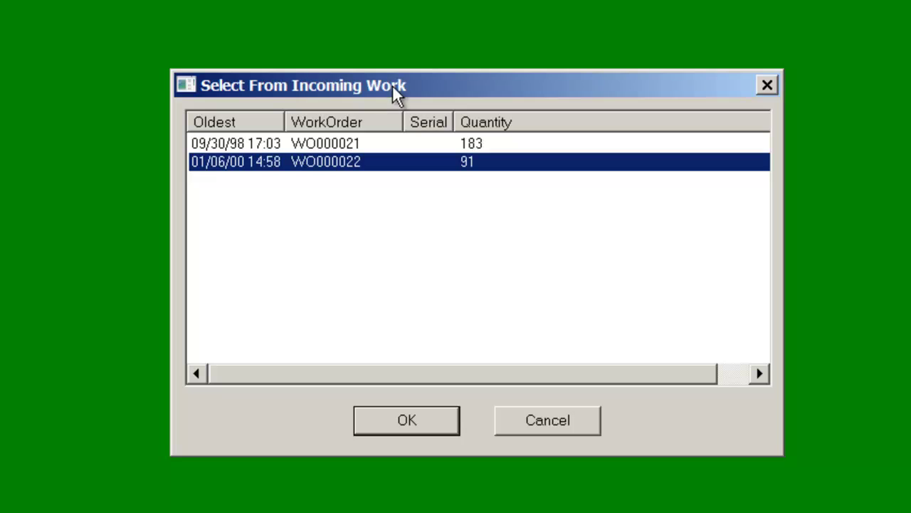
click(347, 143)
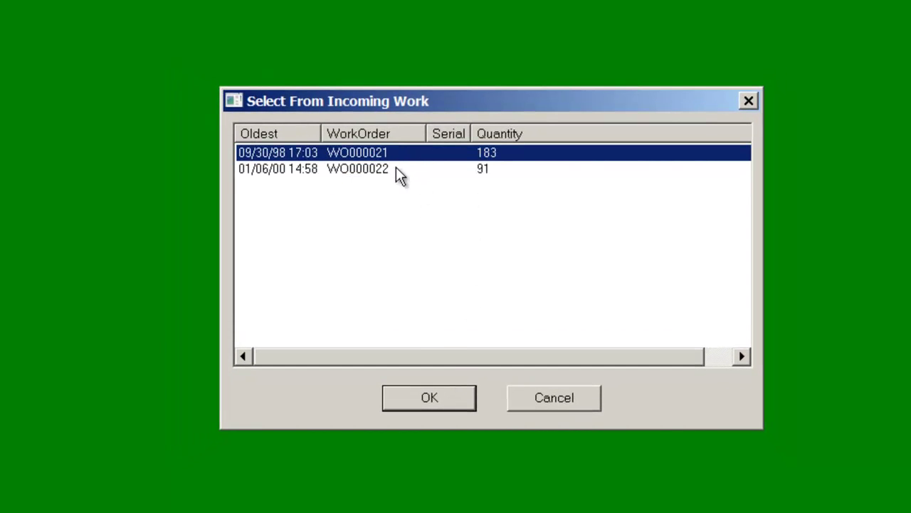
click(429, 399)
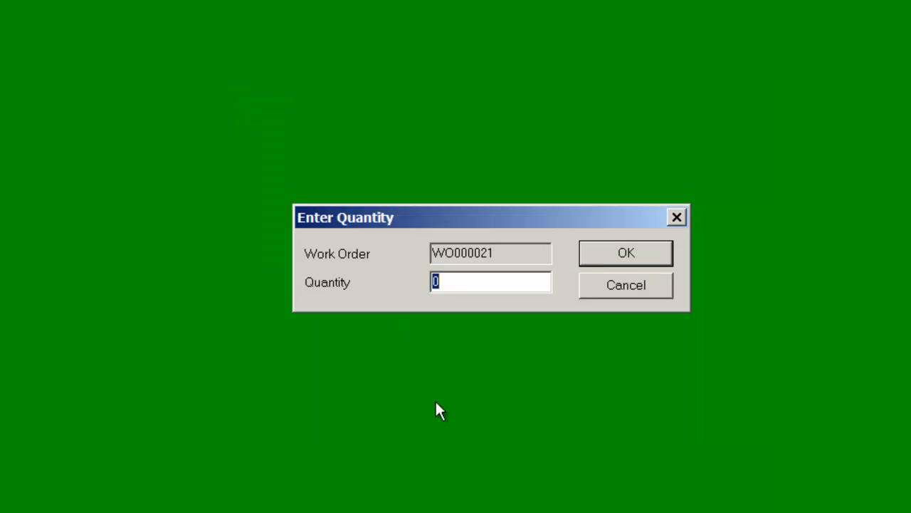
text(1)
click(651, 254)
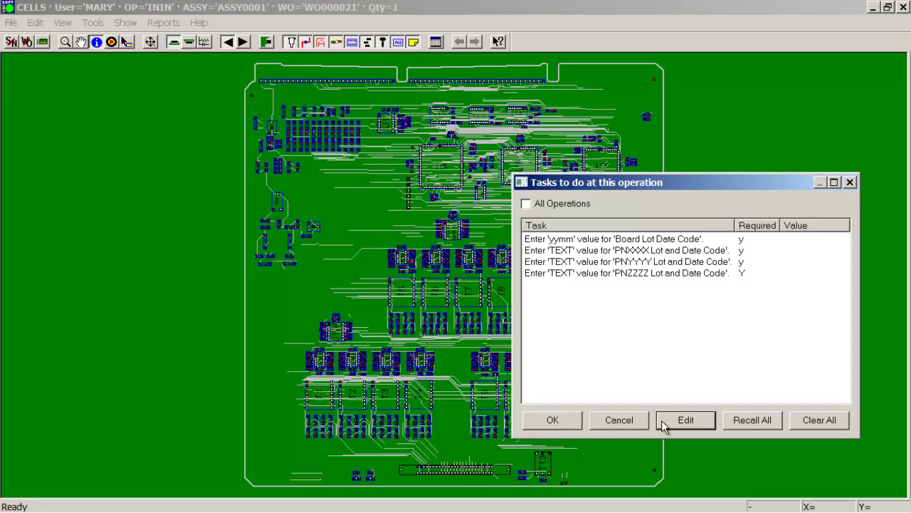
click(640, 422)
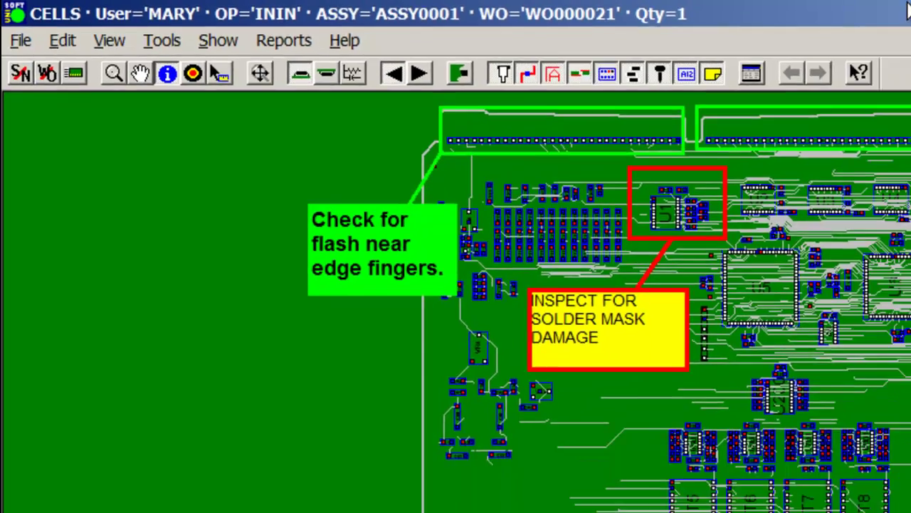
Step: Switch to Microsoft Access, open the NEXT_STEP table and narrow the list of tables
key(alt+Tab)
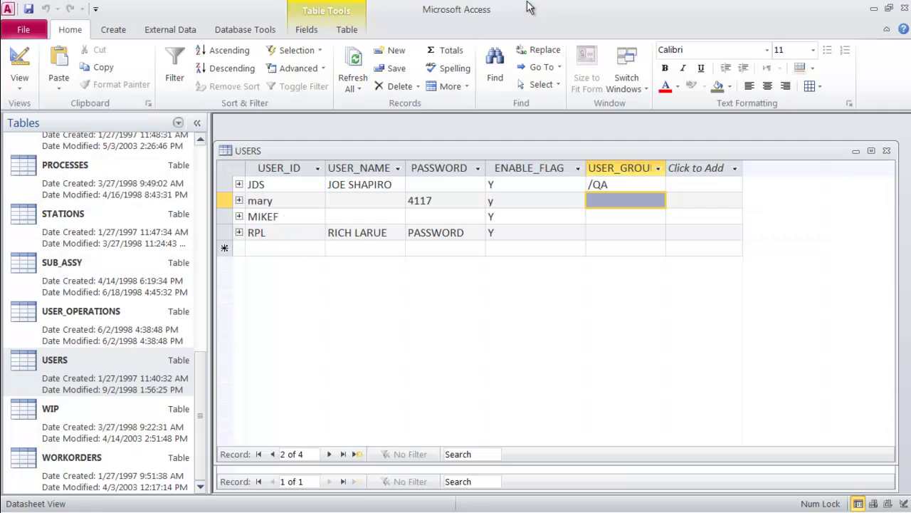
drag(199, 387, 204, 295)
double_click(125, 263)
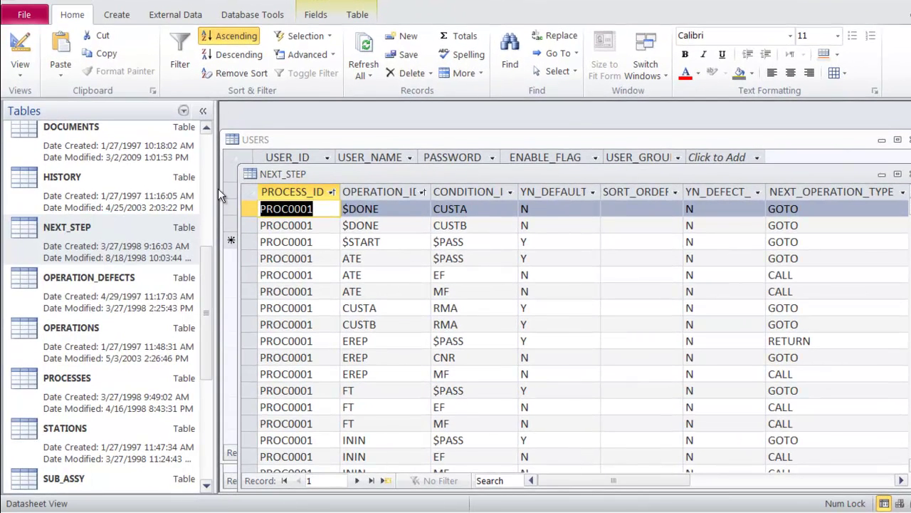
drag(217, 188, 115, 188)
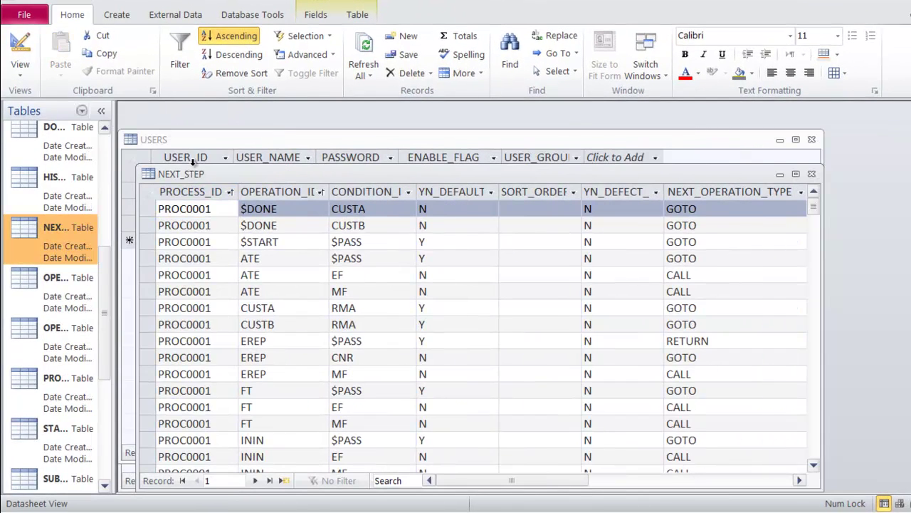
click(193, 158)
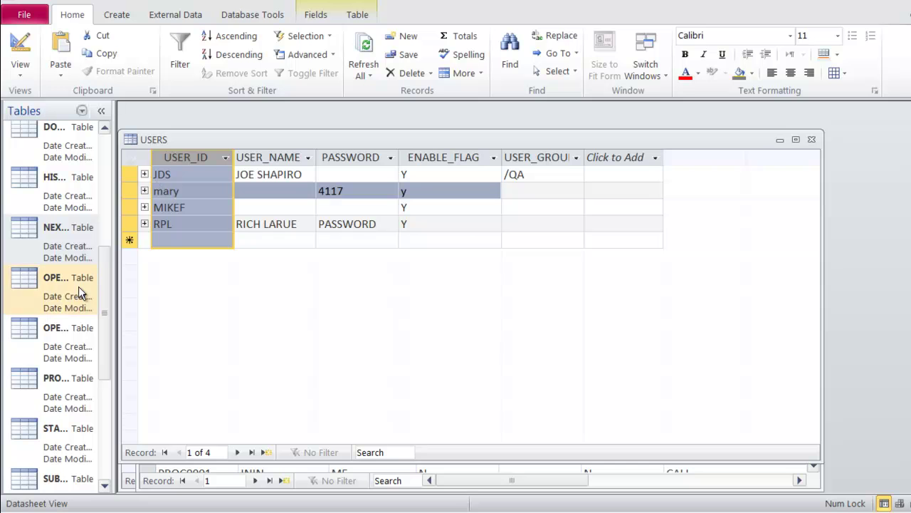
double_click(59, 231)
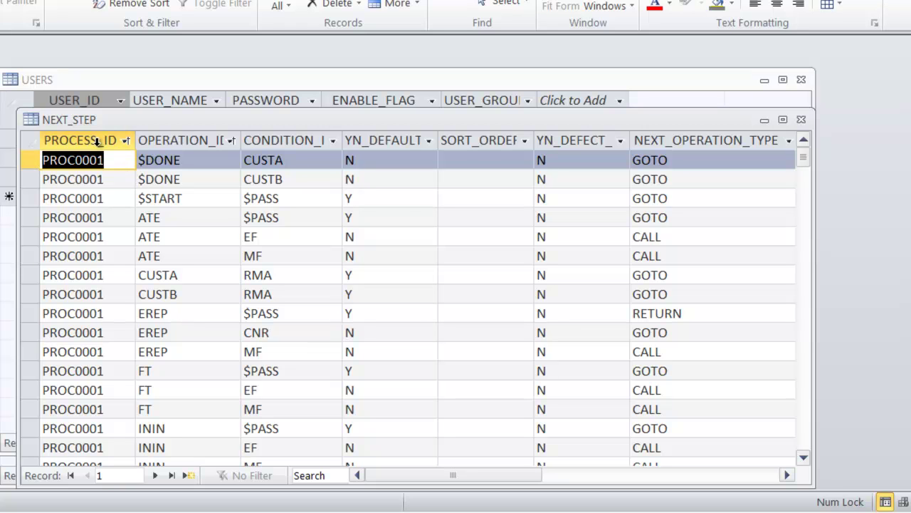
Step: Examine the operation and condition columns, maximize the table, and check the next operation of the $START record
click(181, 142)
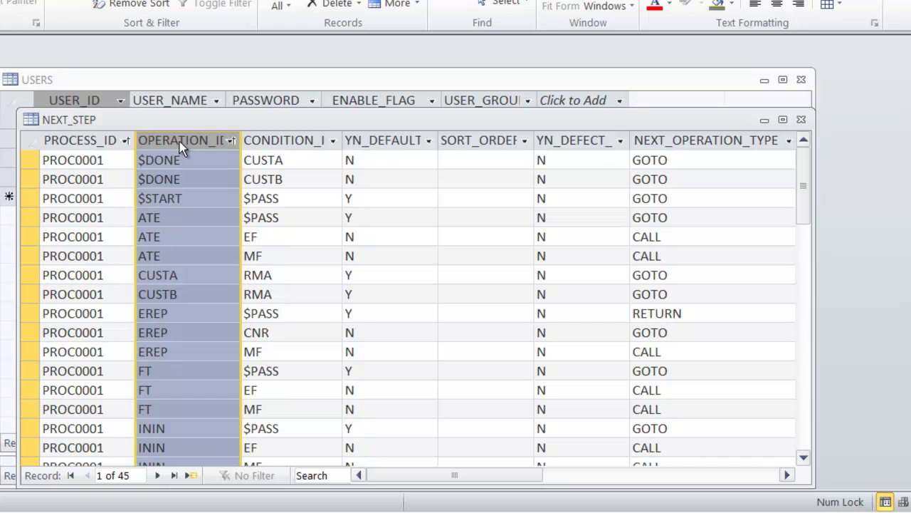
click(272, 143)
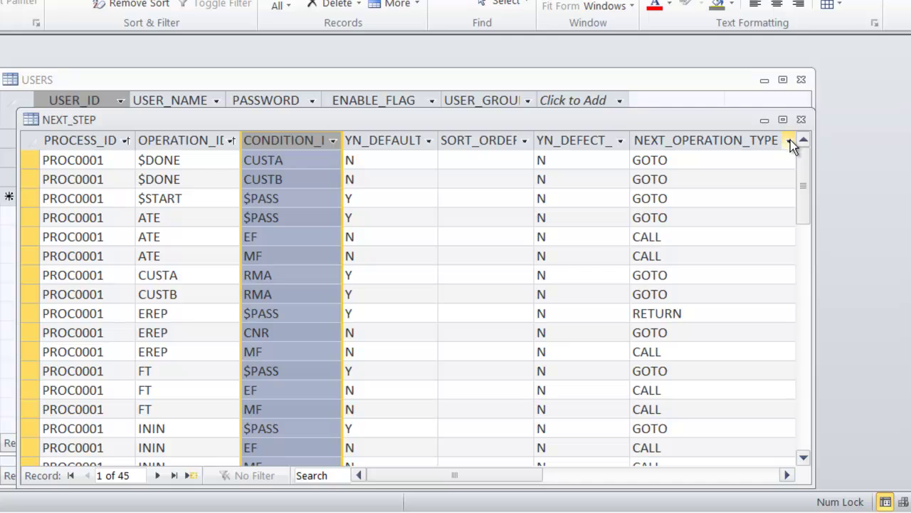
click(783, 120)
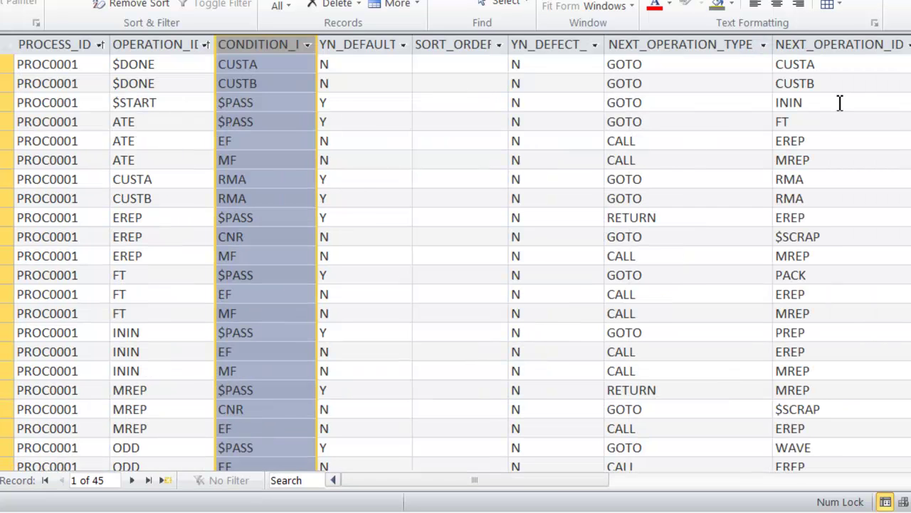
click(779, 102)
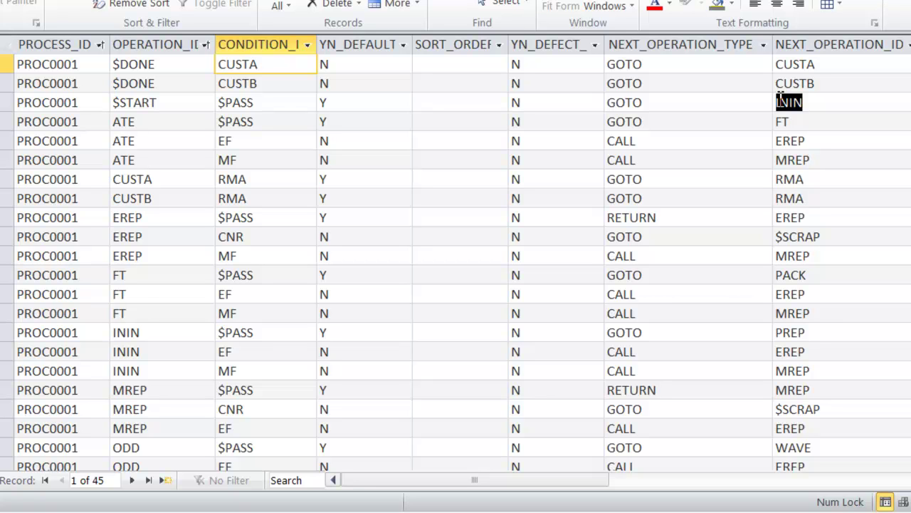
Step: Examine the ININ operation's records for the $PASS, EF and MF conditions and the next operation after a pass
drag(165, 339, 111, 339)
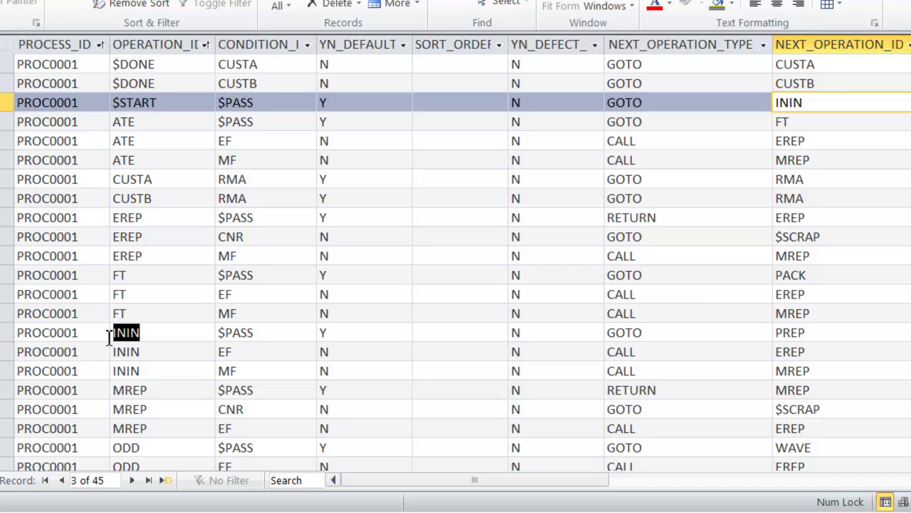
drag(108, 339, 108, 339)
drag(277, 334, 222, 337)
drag(812, 332, 774, 331)
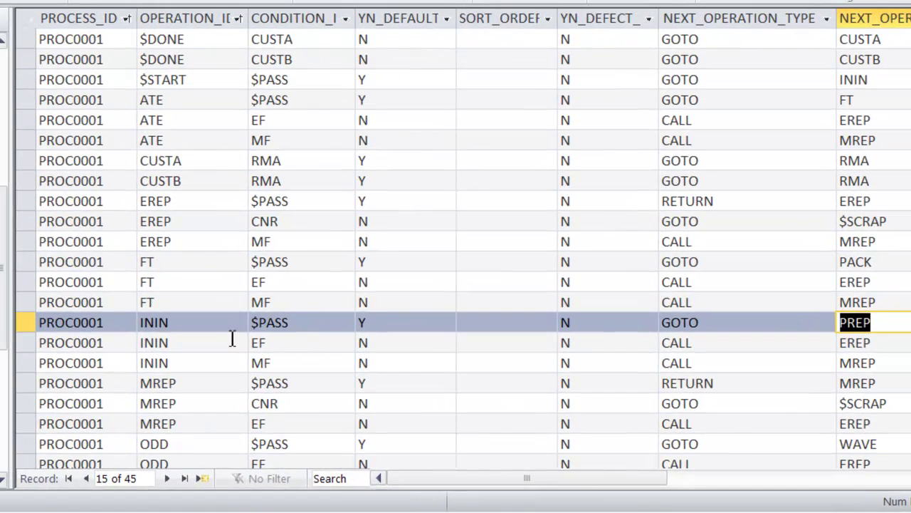
drag(198, 349, 94, 356)
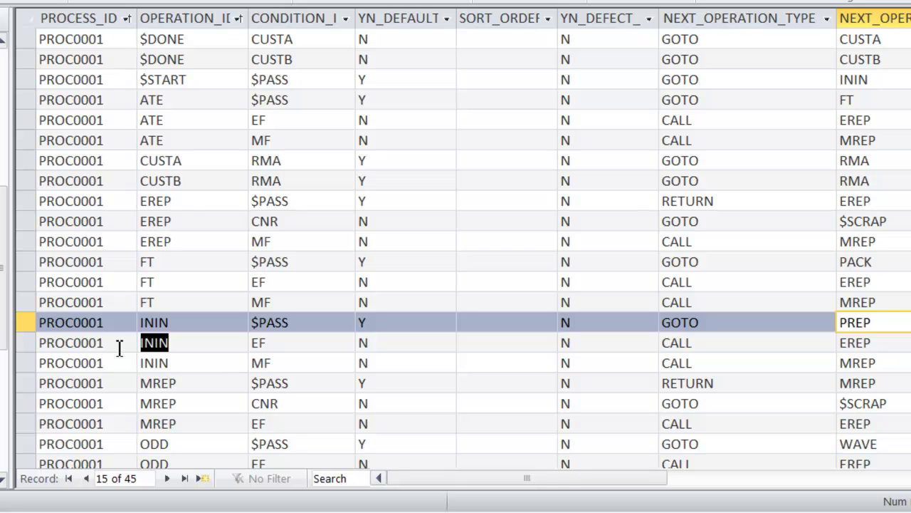
drag(285, 345, 245, 345)
drag(288, 365, 257, 366)
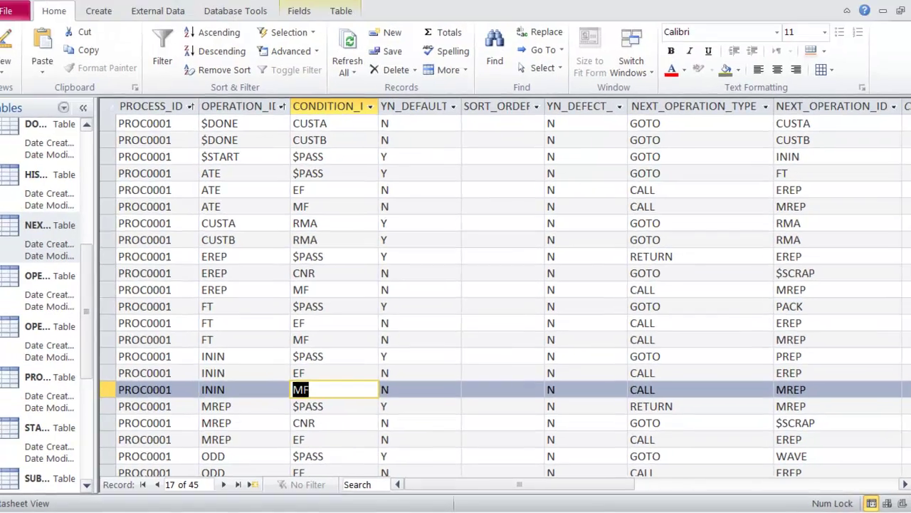
Step: Examine the NEXT_STEP records whose next operations are $DONE and $SCRAP, selecting the EREP record with condition CNR
drag(903, 265, 762, 395)
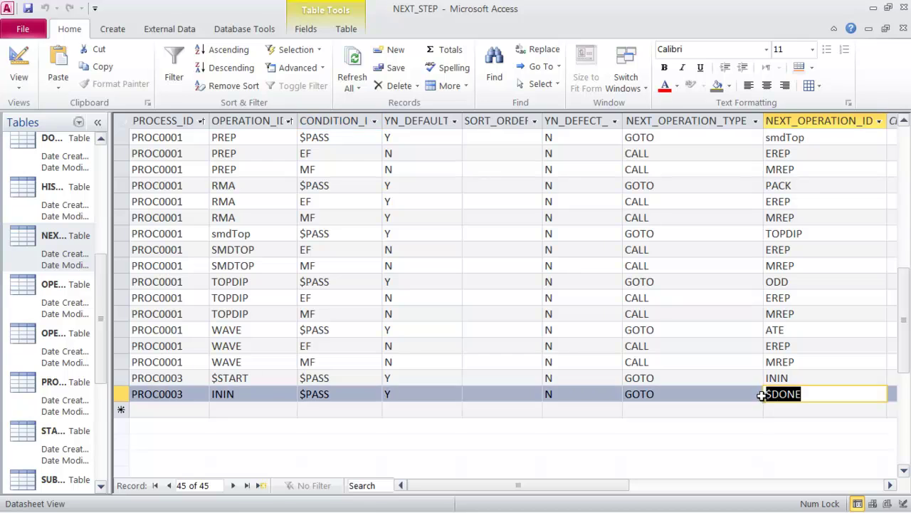
drag(903, 321, 903, 200)
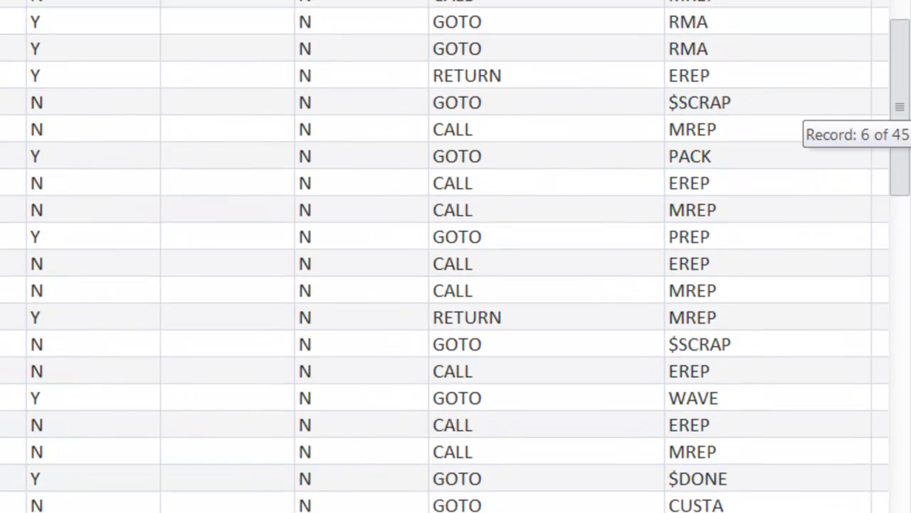
drag(900, 125, 900, 98)
click(759, 187)
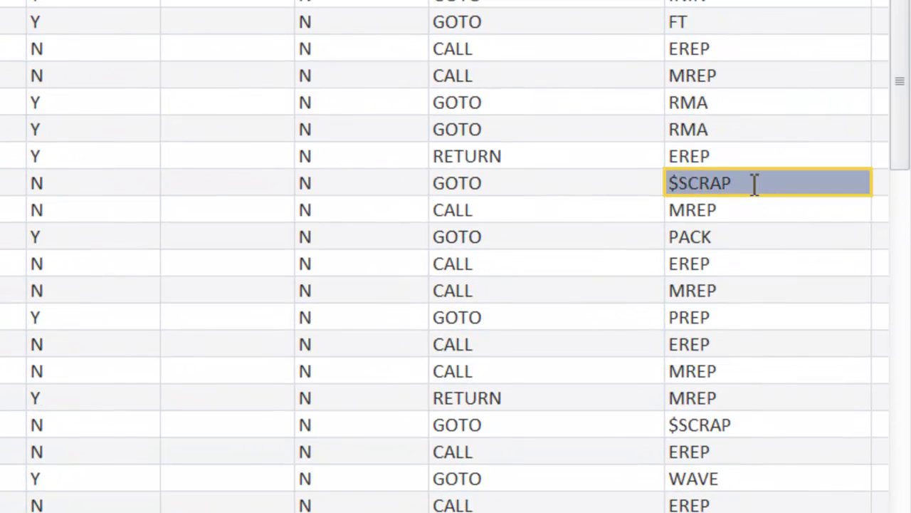
drag(755, 183, 635, 183)
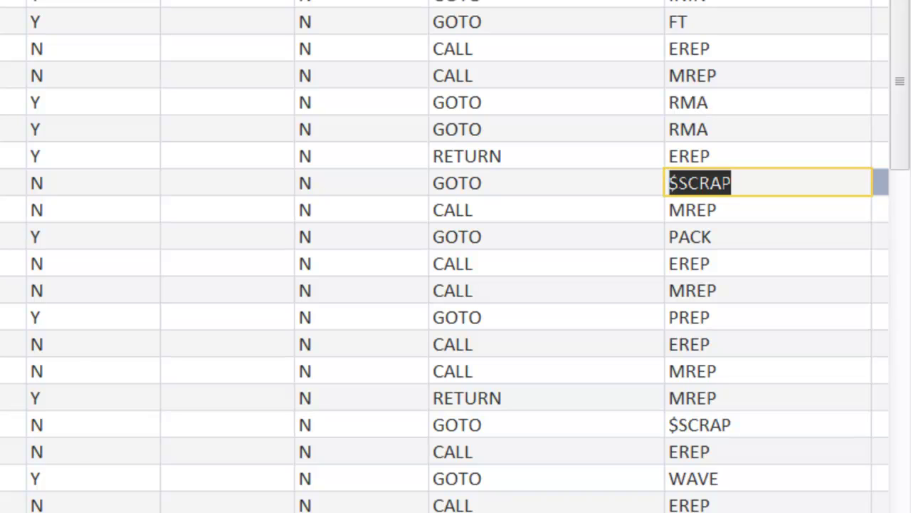
key(shift+space)
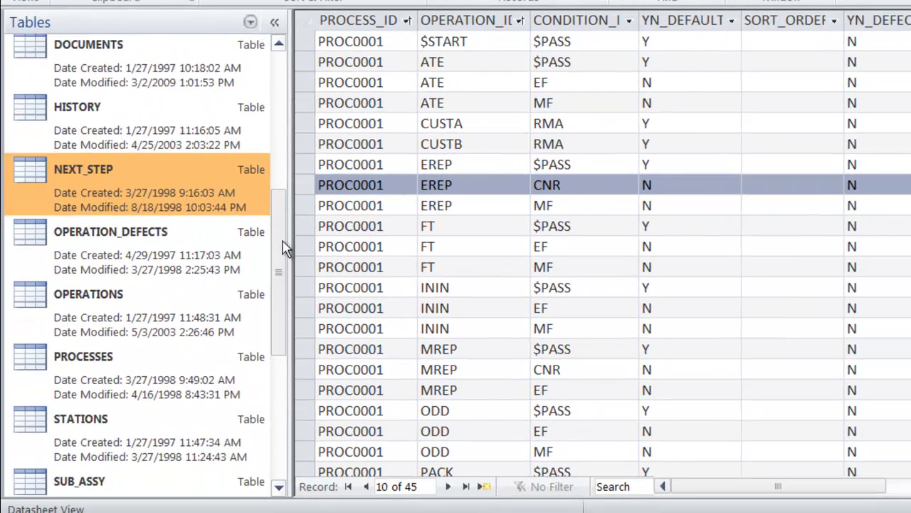
Step: Open the ASSY table and check which process is assigned to ASSY0001
drag(284, 244, 292, 121)
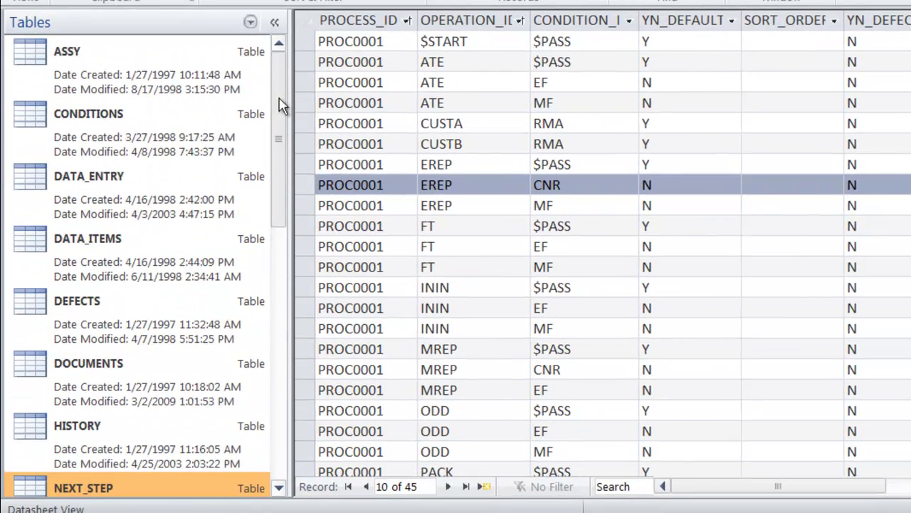
double_click(129, 81)
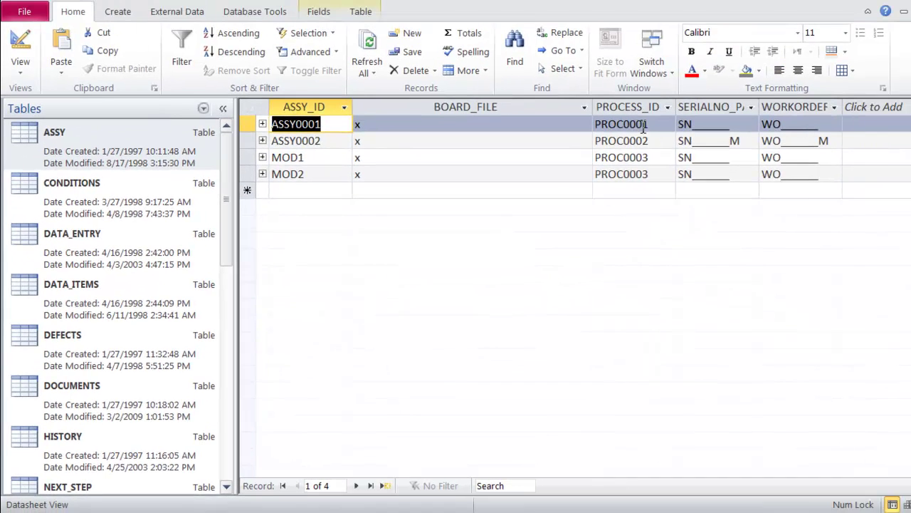
key(Tab)
key(Tab)
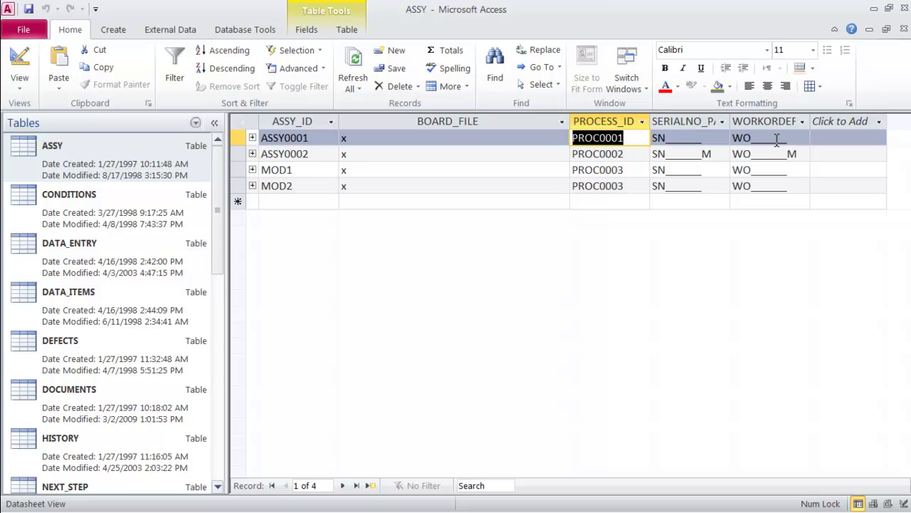
Step: Open the CONDITIONS table and examine the condition IDs and descriptions, including the one for EF
double_click(106, 208)
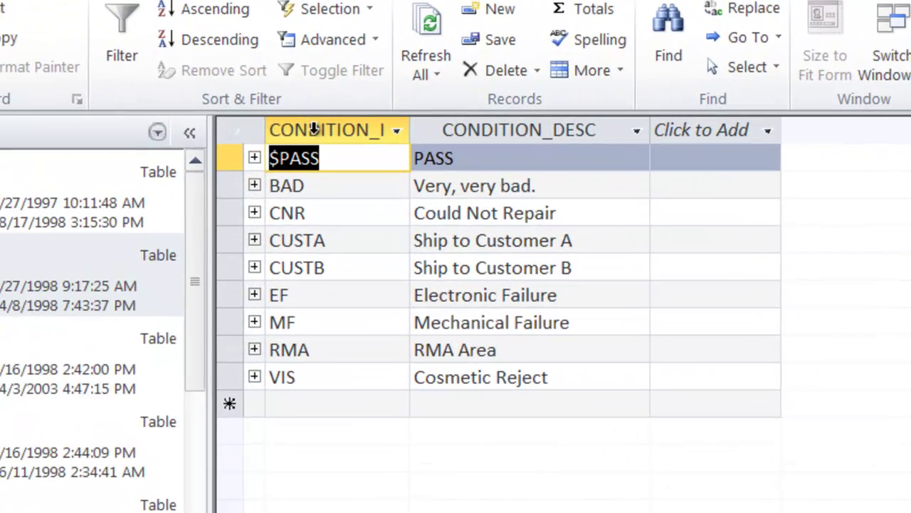
click(287, 121)
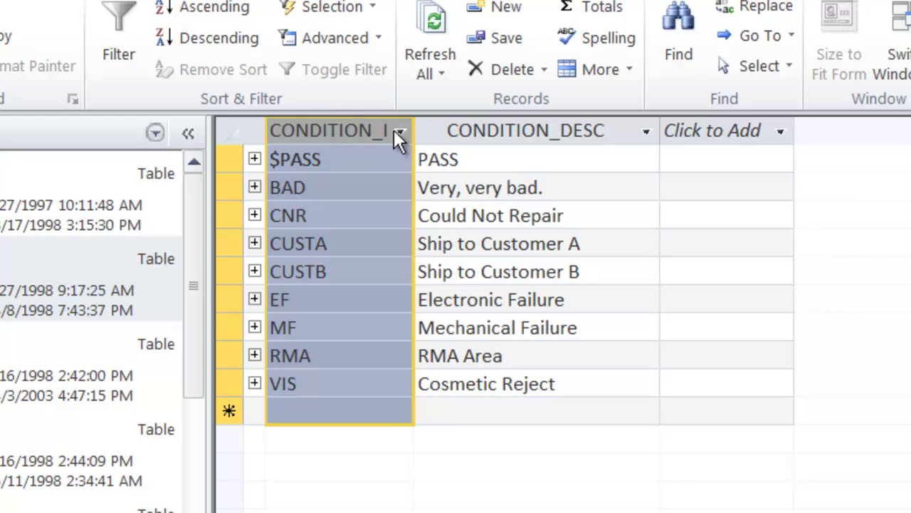
click(490, 130)
drag(581, 299, 413, 302)
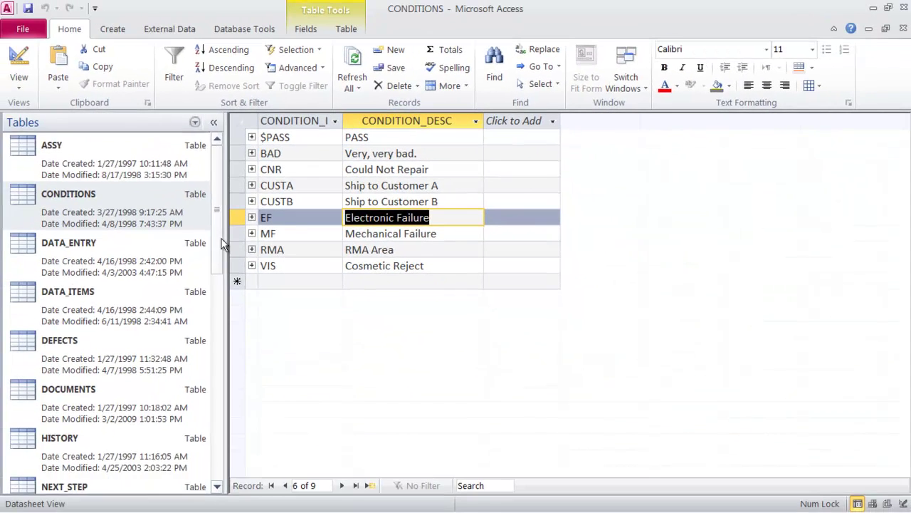
Step: Open the OPERATION_DEFECTS table, examine its records, and return to the beginning of the table list
drag(221, 244, 234, 313)
click(122, 409)
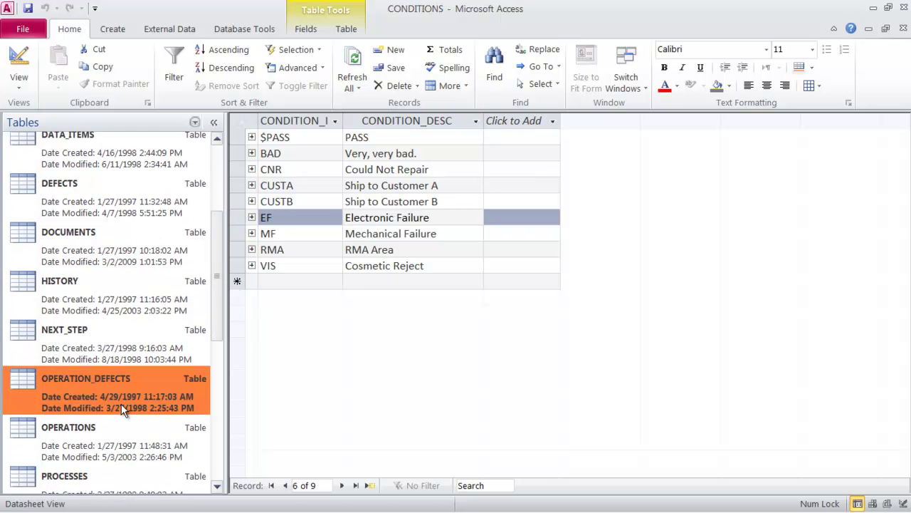
double_click(121, 404)
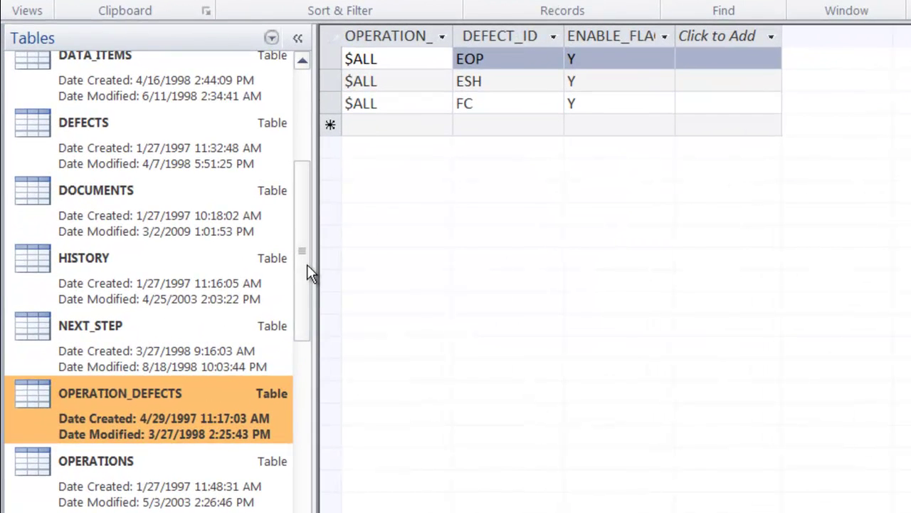
drag(270, 274, 266, 144)
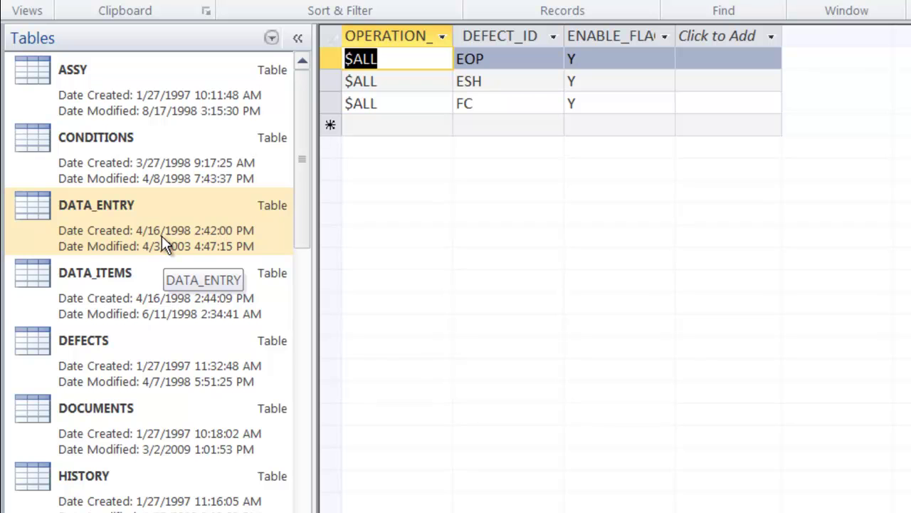
Step: Open the DATA_ITEMS table, examine the ROM DATE CODE and SUB_LOC_1 definitions, and narrow the DATUM_DESC column to expose DATUM_MAX
double_click(158, 303)
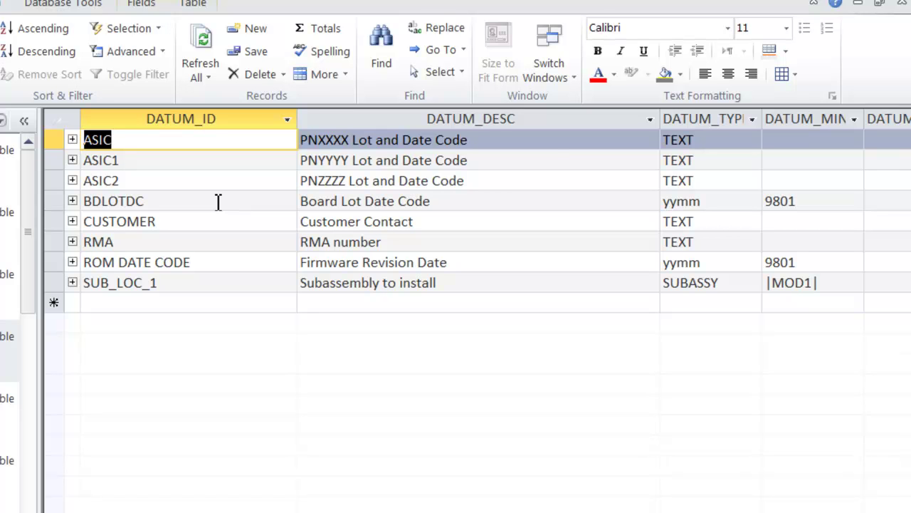
click(218, 202)
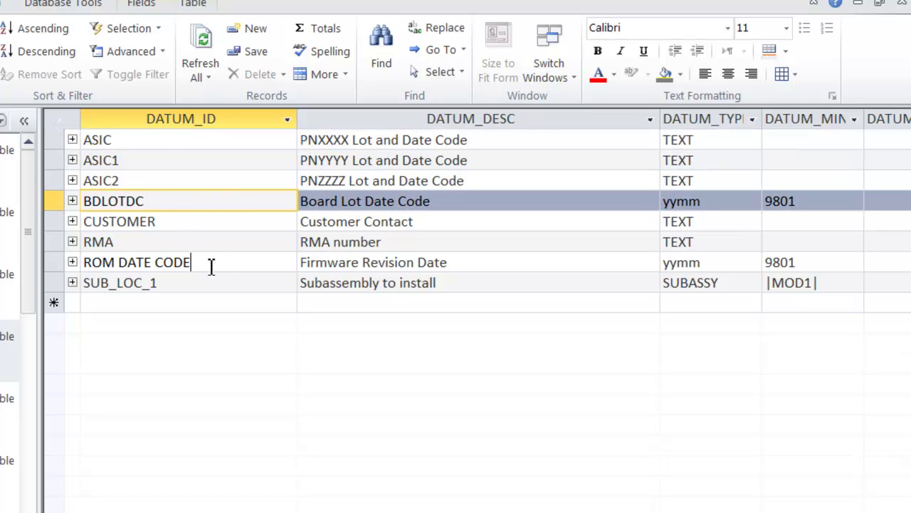
drag(210, 265, 46, 271)
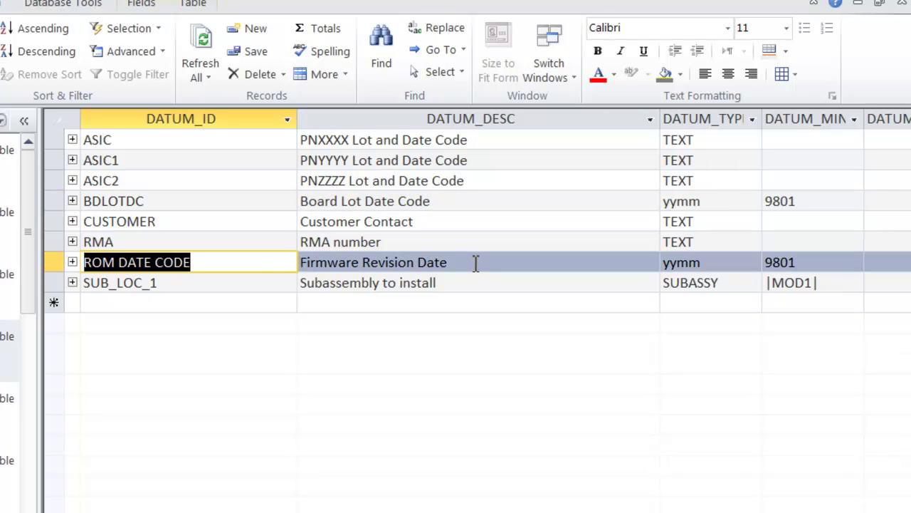
drag(475, 264, 296, 263)
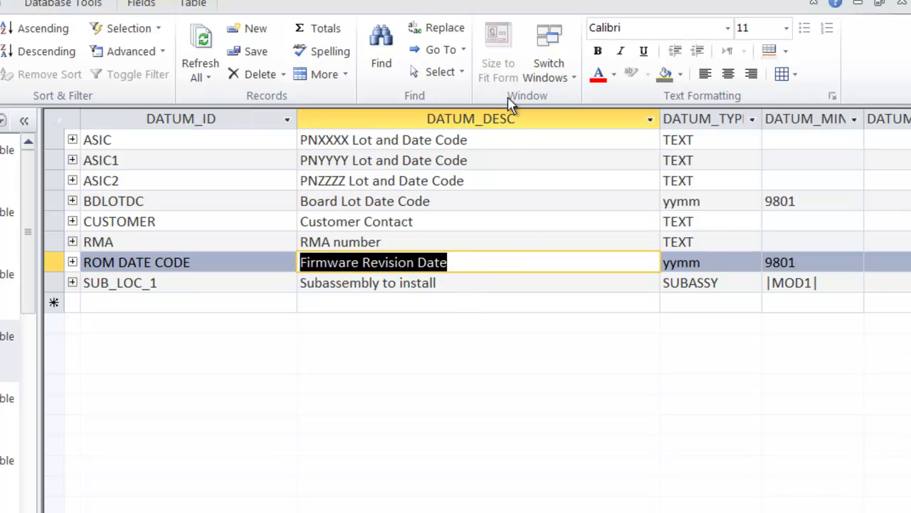
drag(713, 261, 666, 263)
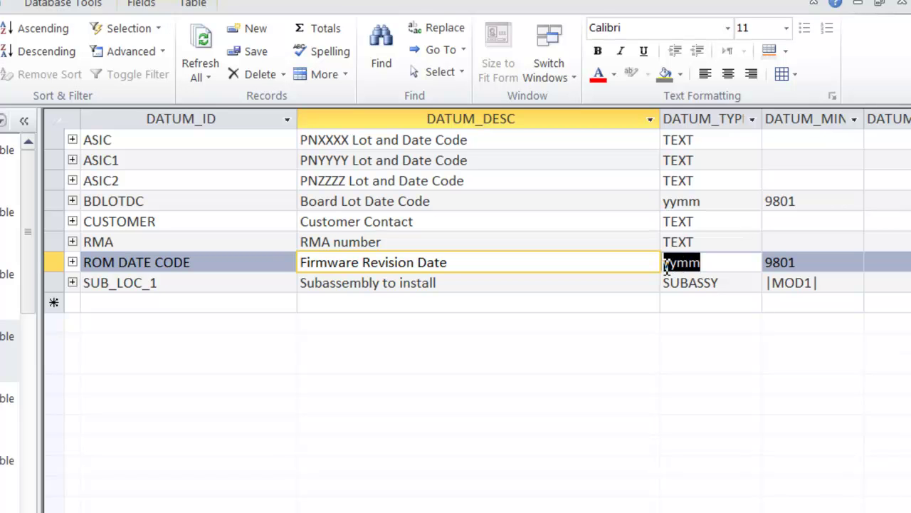
drag(665, 264, 665, 263)
drag(804, 263, 769, 262)
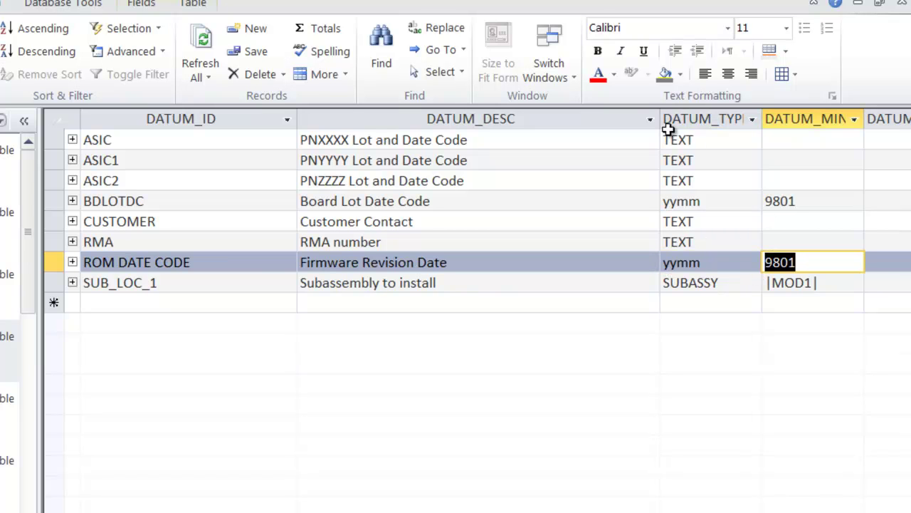
drag(660, 118, 578, 126)
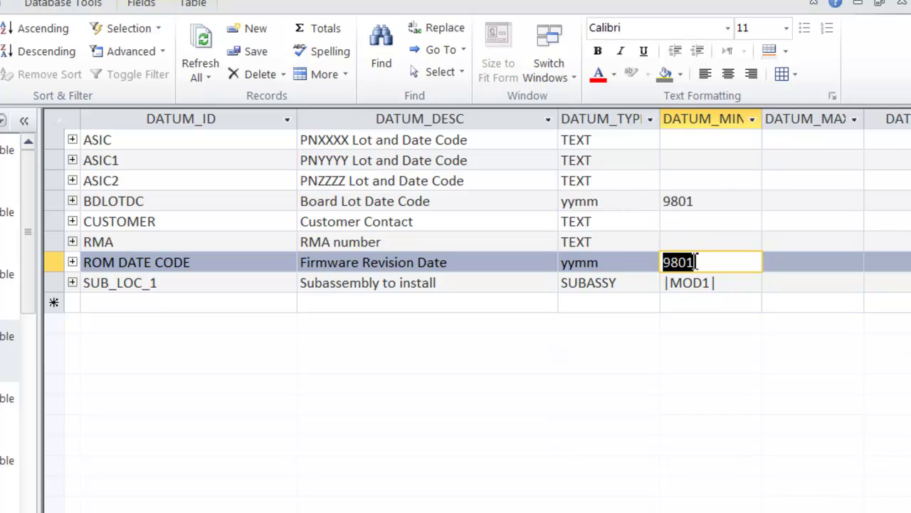
drag(449, 285, 299, 283)
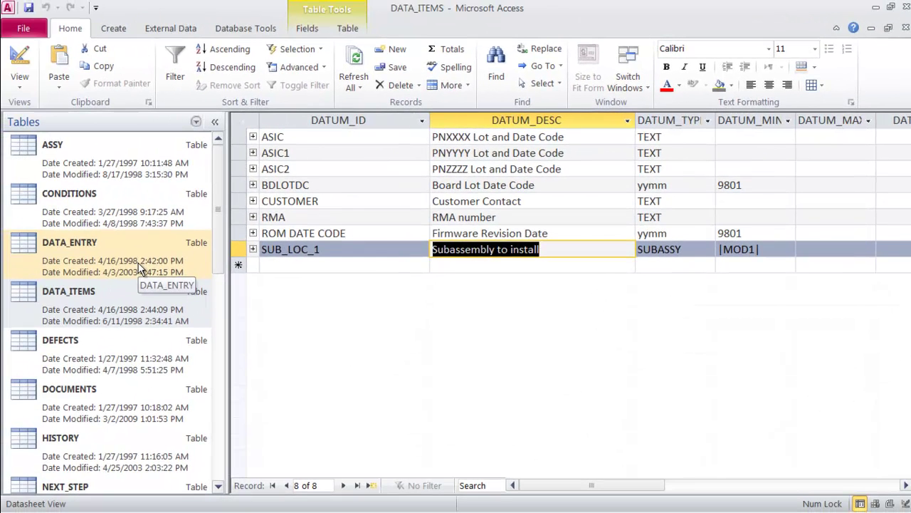
Step: Open the DATA_ENTRY table and examine the prep record for ROM DATE CODE at U1, from its process through its required flag
click(137, 262)
double_click(137, 262)
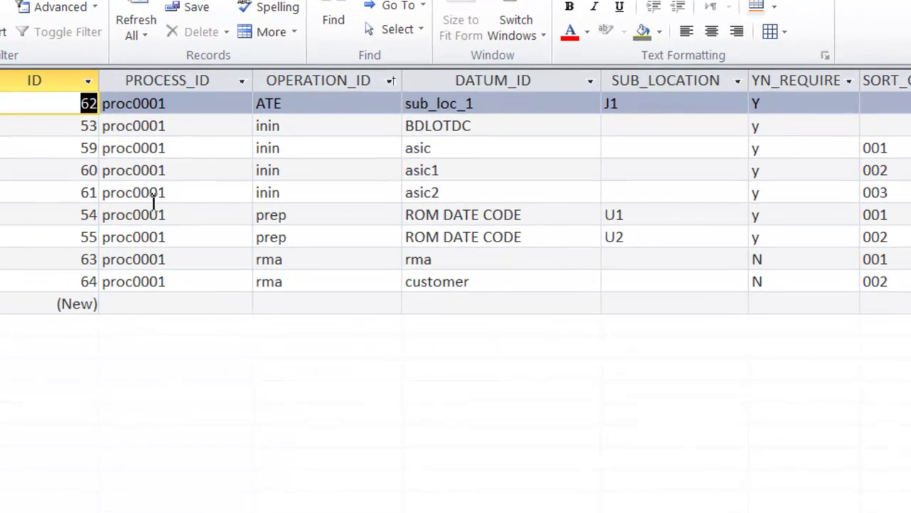
click(547, 173)
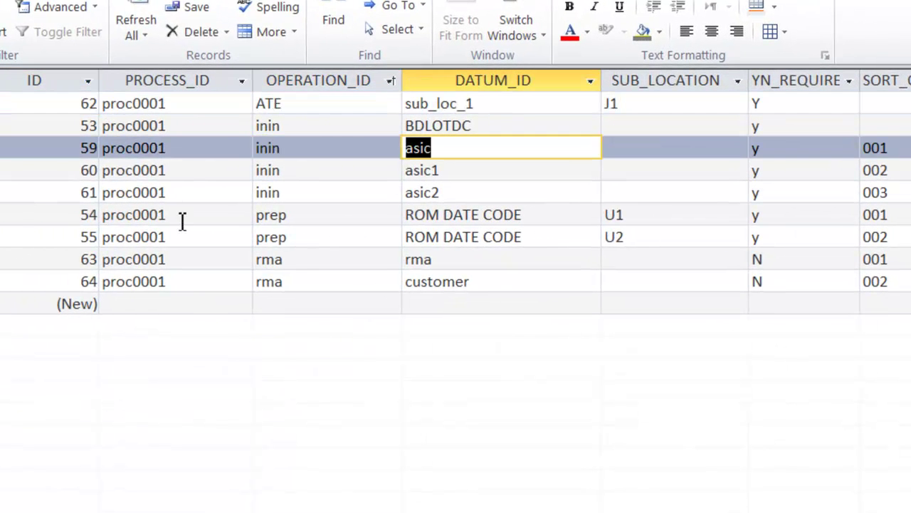
drag(183, 220, 117, 224)
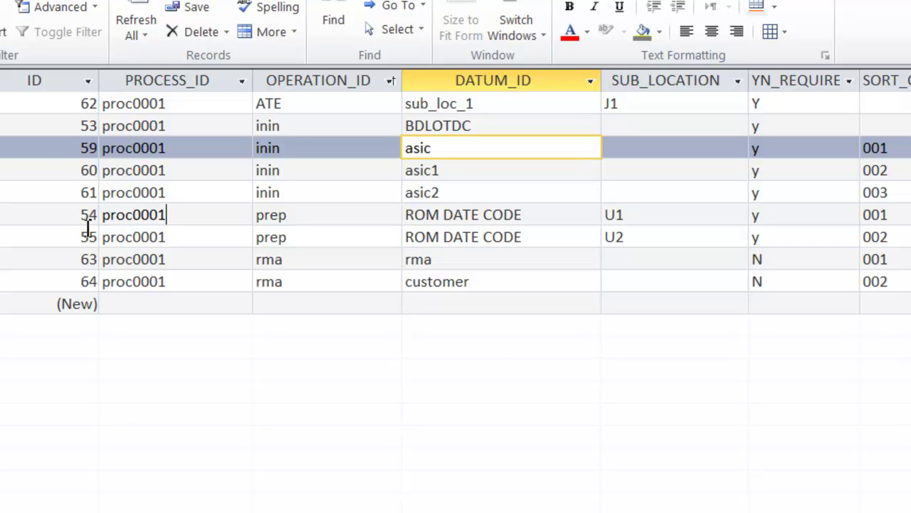
click(99, 216)
drag(281, 220, 253, 221)
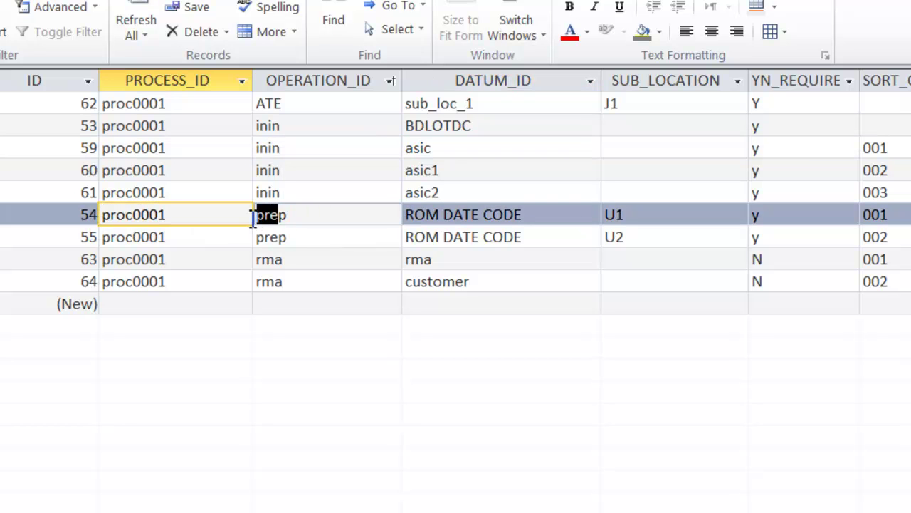
drag(525, 214, 404, 221)
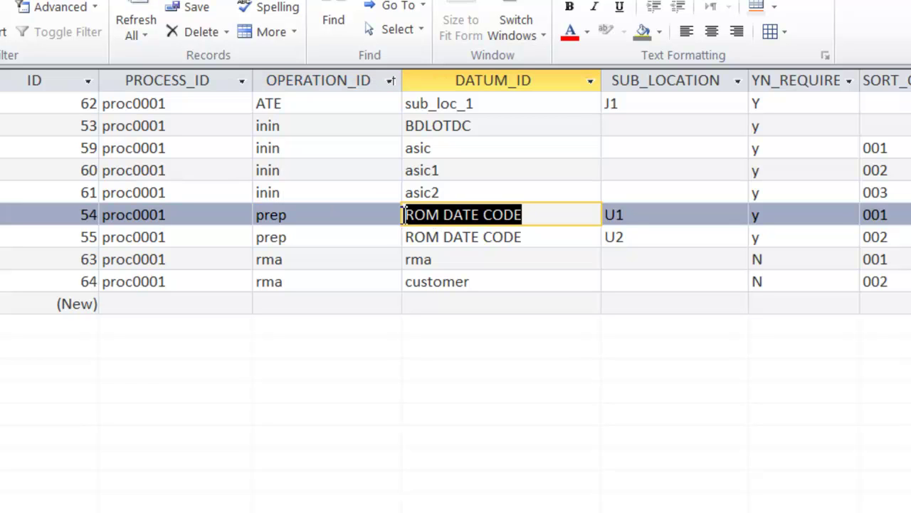
drag(635, 216, 590, 213)
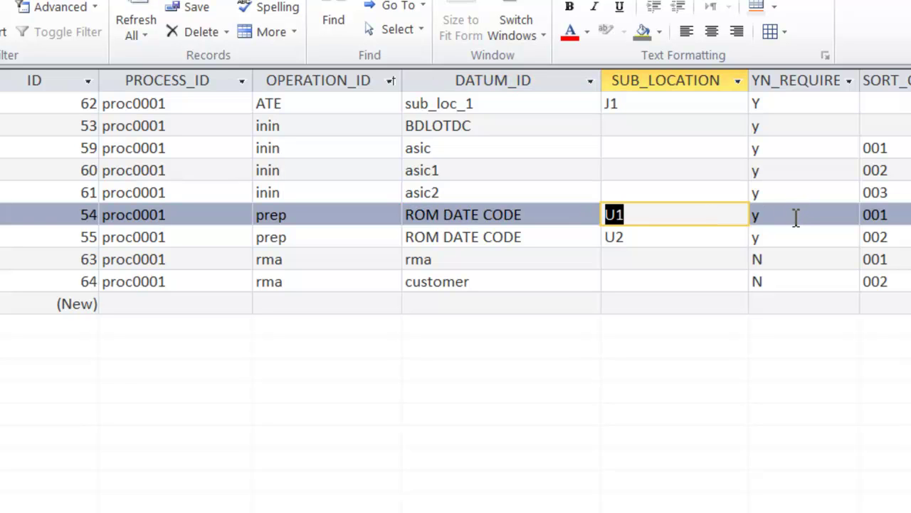
drag(794, 215, 754, 215)
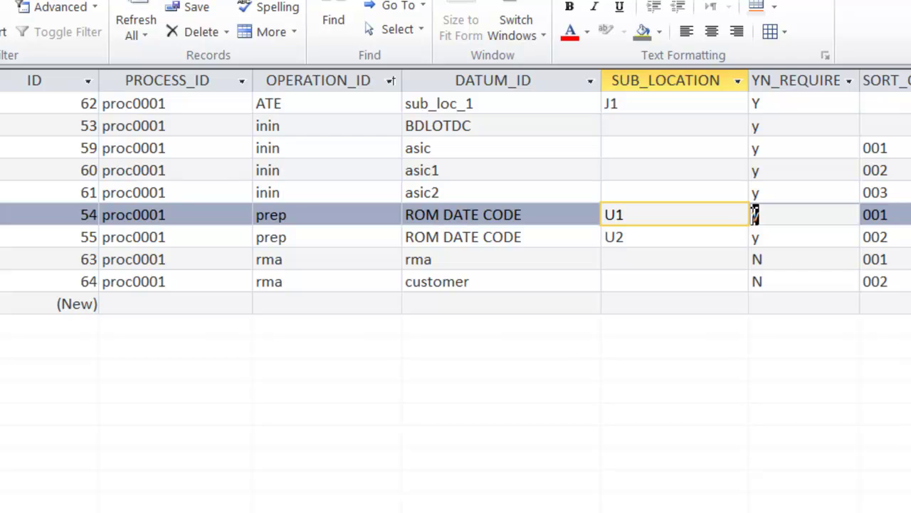
drag(755, 215, 755, 215)
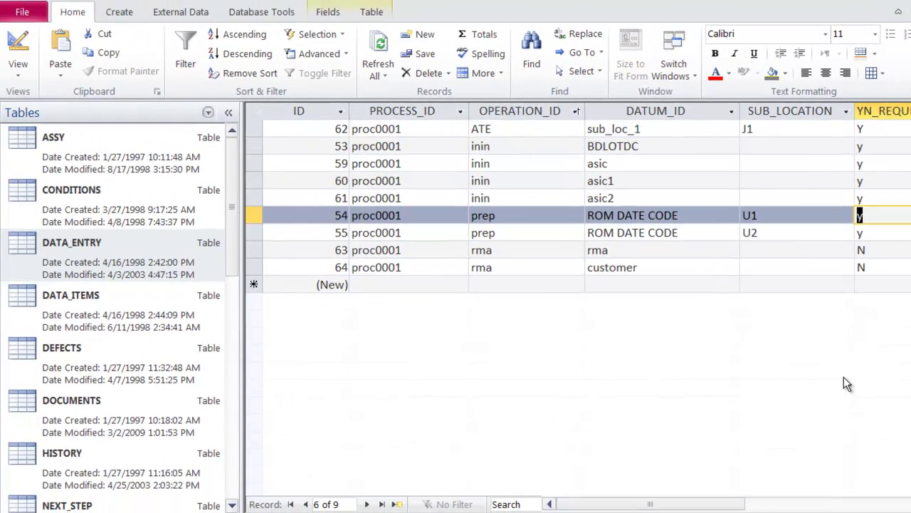
Step: Close DATA_ENTRY, open the DOCUMENTS table, and review its records, including the fields of Chip Shooter Components and Data Sheet
key(ctrl+F4)
click(145, 424)
double_click(146, 424)
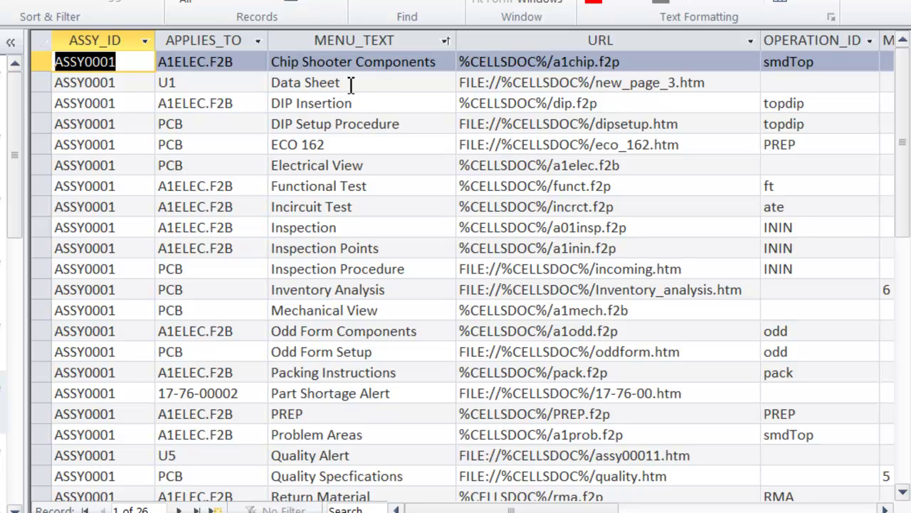
key(Tab)
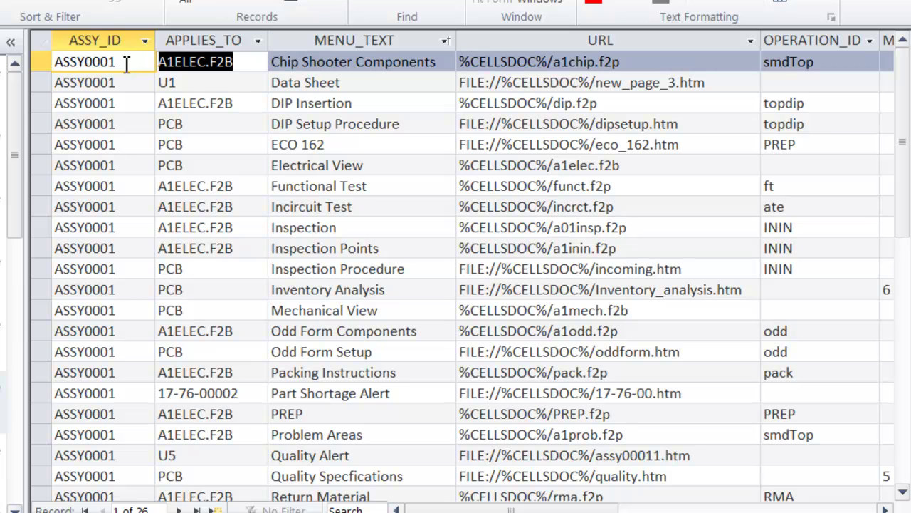
drag(851, 60, 752, 65)
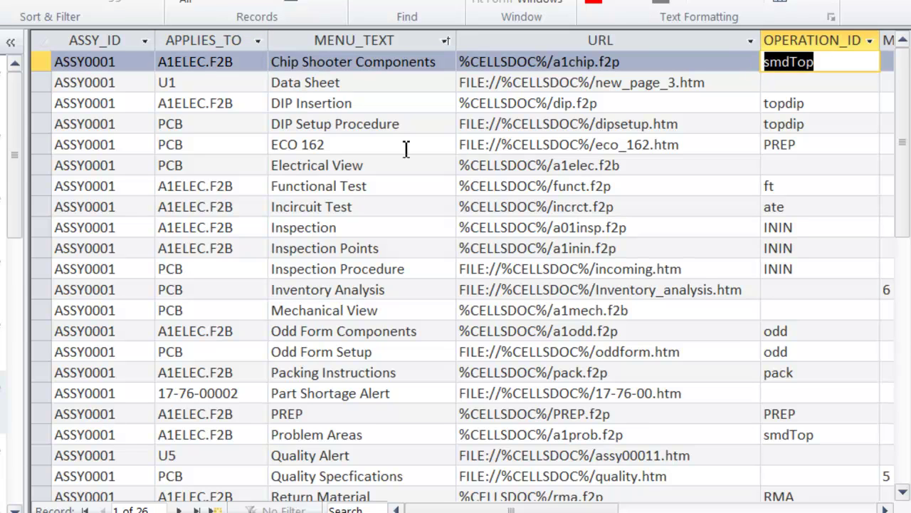
drag(195, 83, 153, 83)
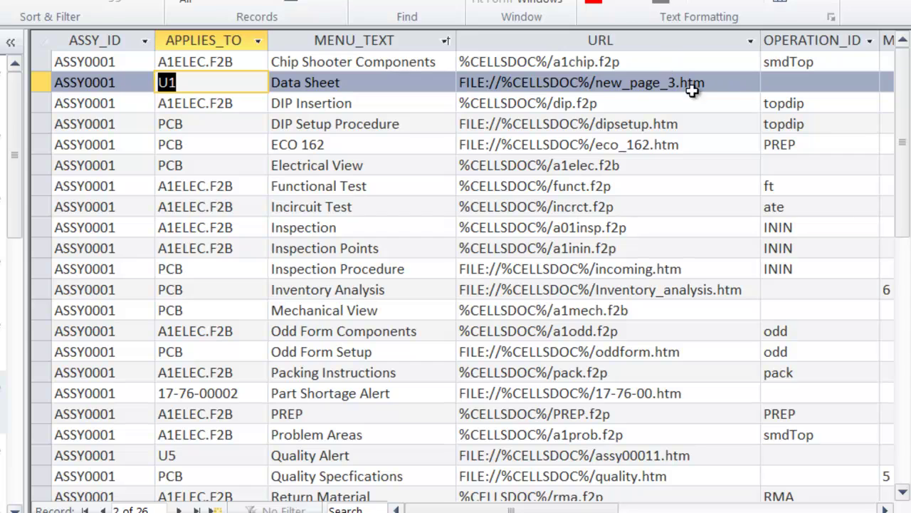
drag(705, 83, 666, 75)
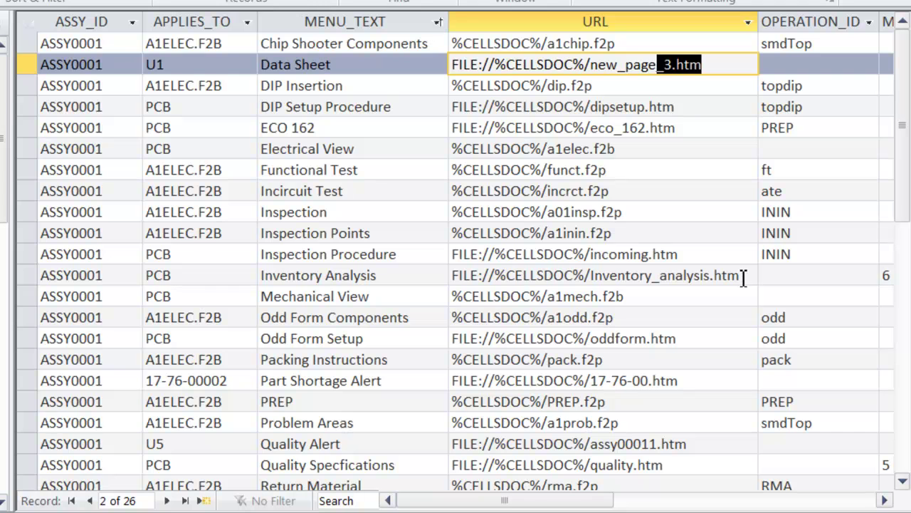
drag(902, 158, 903, 269)
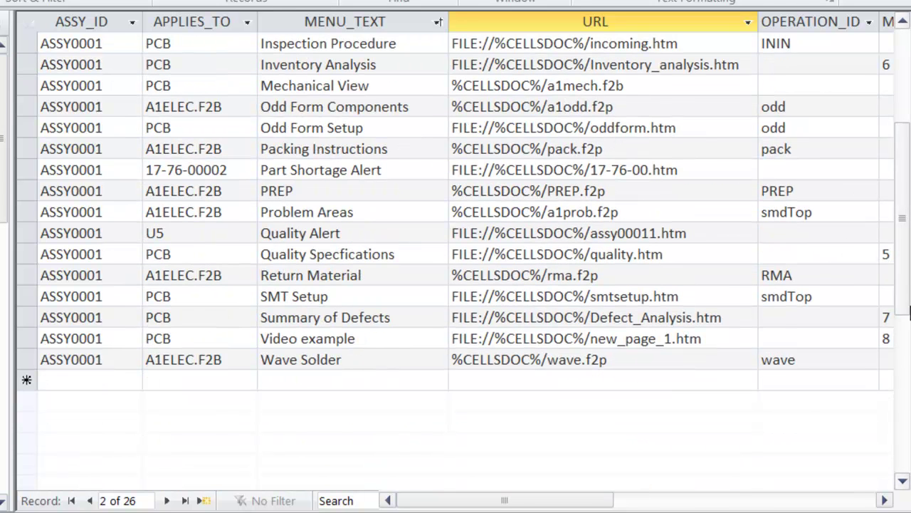
drag(909, 314, 909, 164)
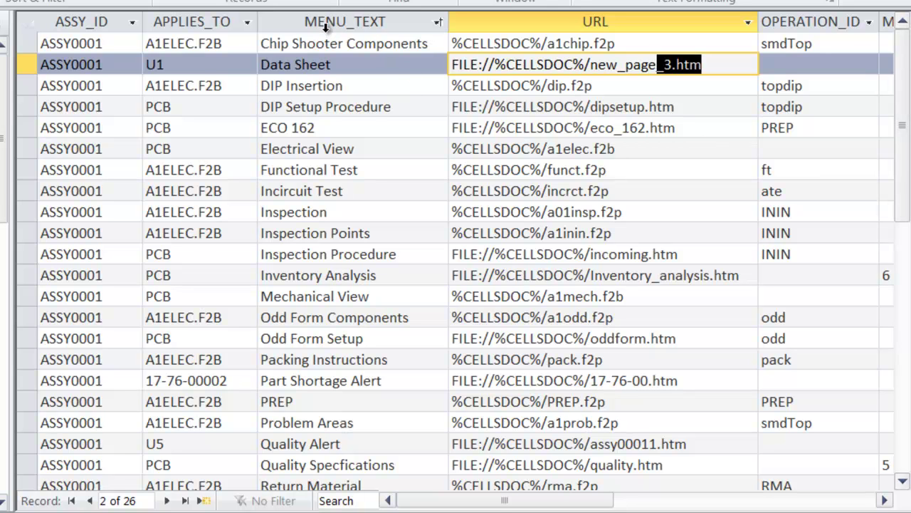
Step: Switch to CELLS, examine the document entries offered for the current inspection operation, and return to the DOCUMENTS table in Access
key(alt+Tab)
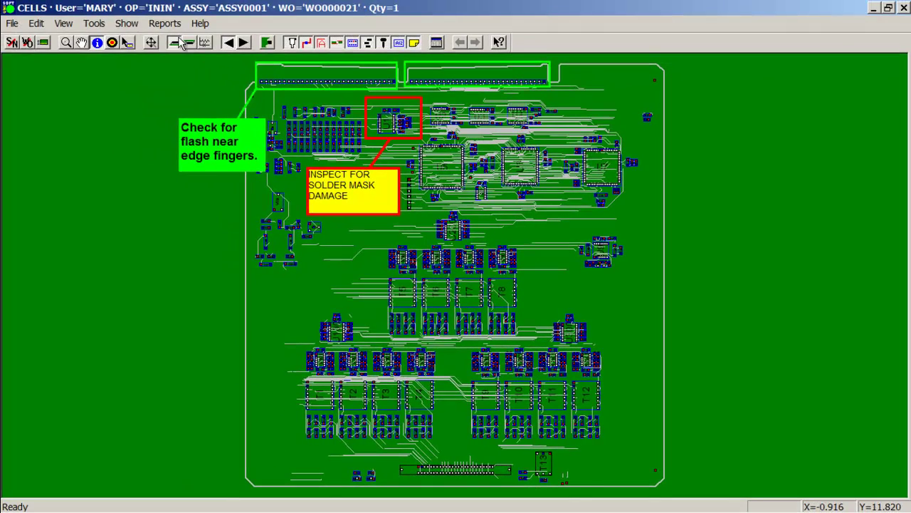
click(63, 23)
mouse_move(37, 24)
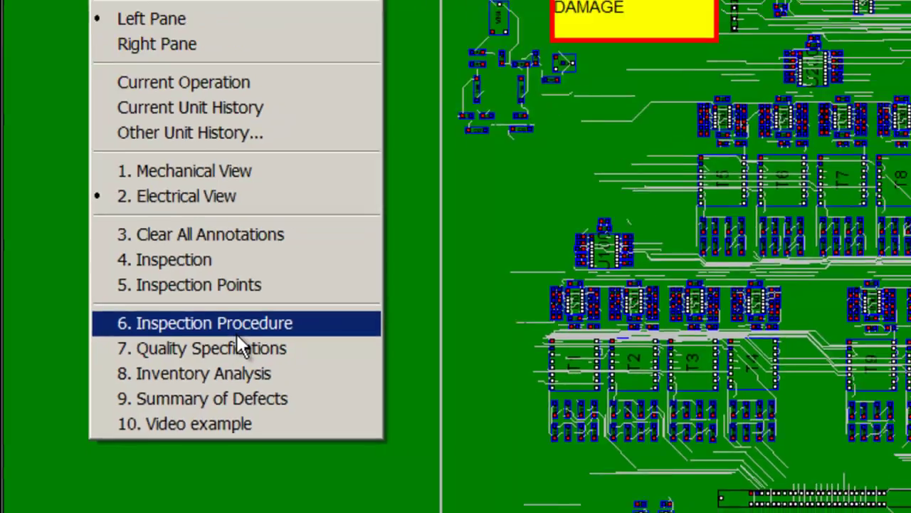
key(alt+Tab)
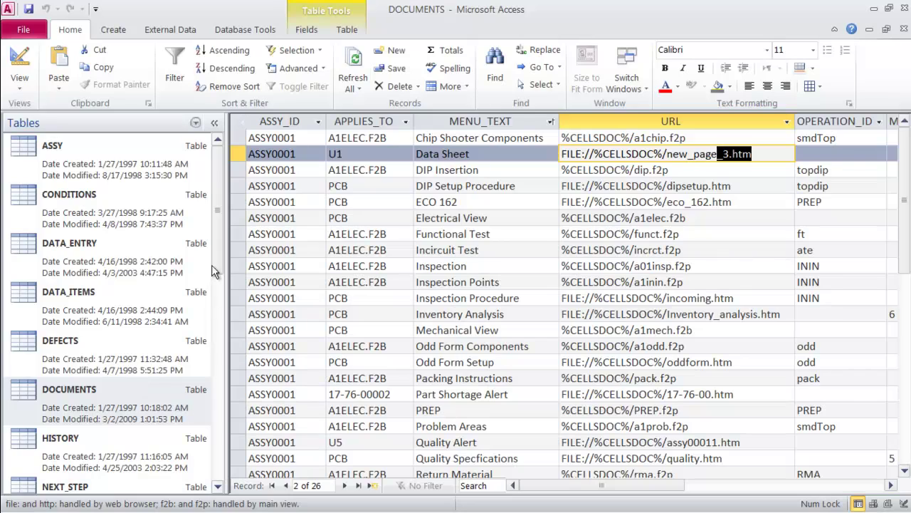
Step: Open the HISTORY table and browse its transaction records through to the oldest entry
double_click(147, 454)
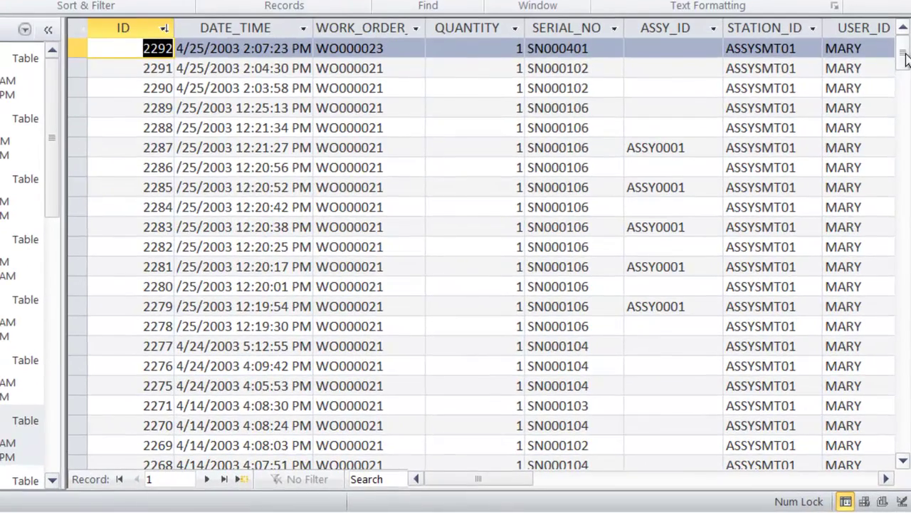
drag(903, 146, 903, 177)
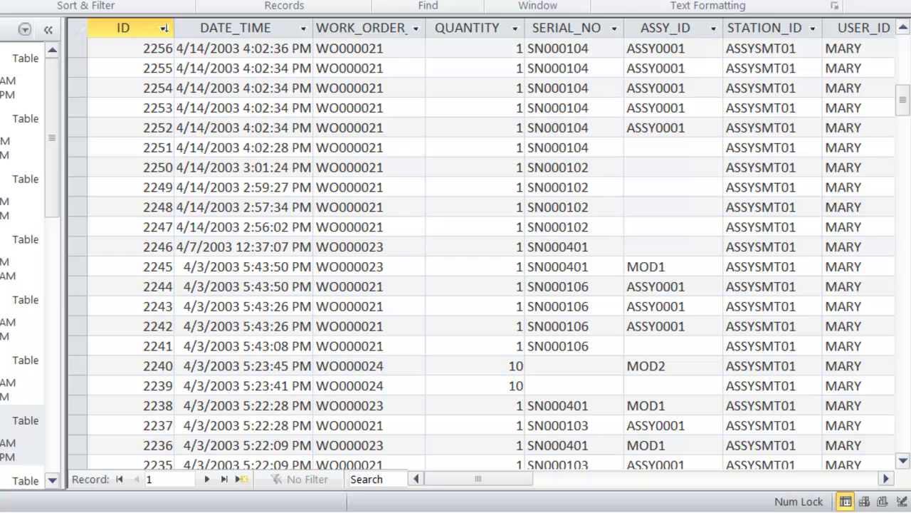
scroll(909, 246, down, 20)
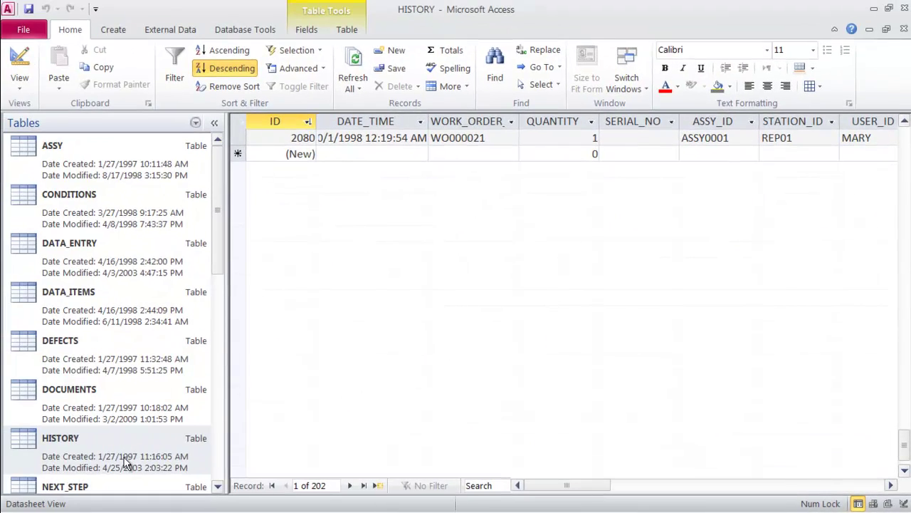
click(41, 451)
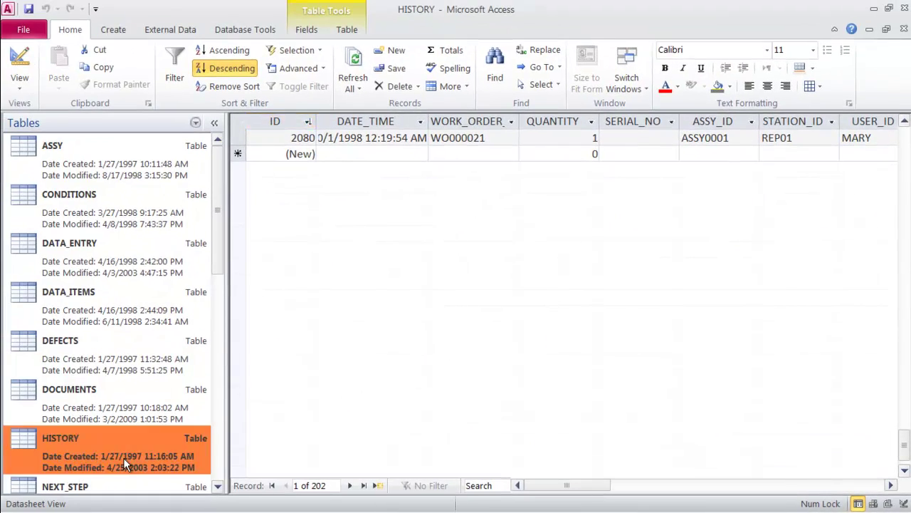
Step: Open the OPERATIONS table and examine the $ALL and $ANYTIME operation records
drag(221, 237, 225, 318)
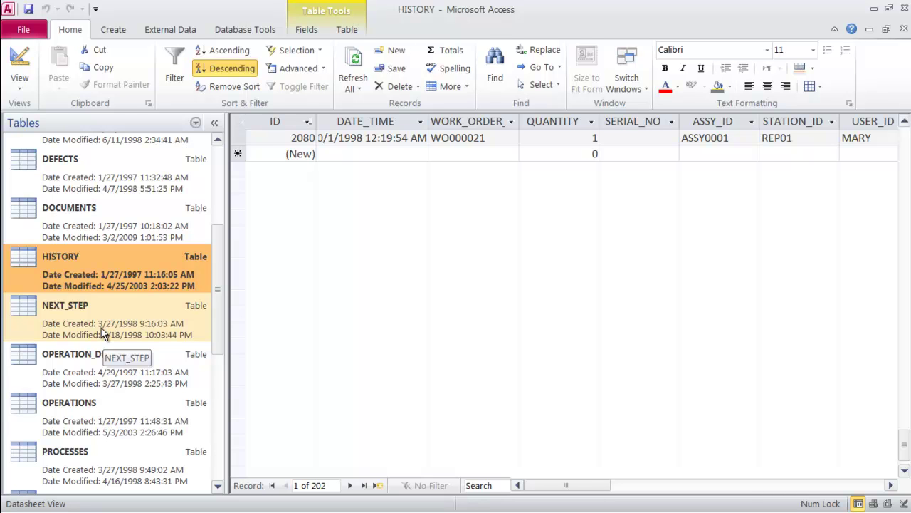
scroll(113, 342, down, 2)
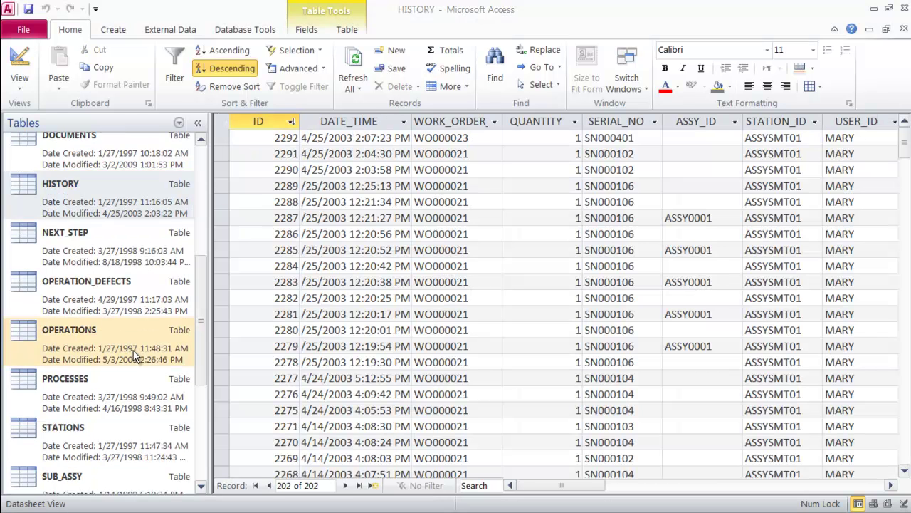
double_click(134, 352)
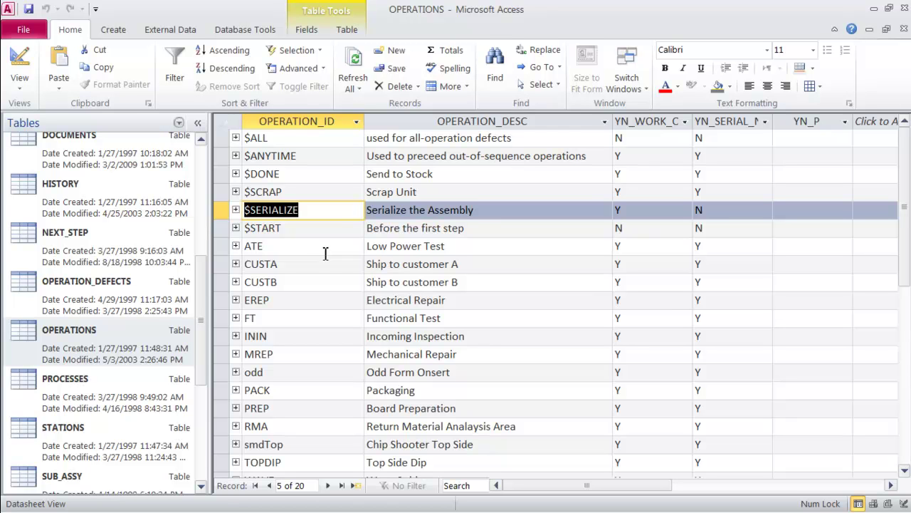
click(255, 140)
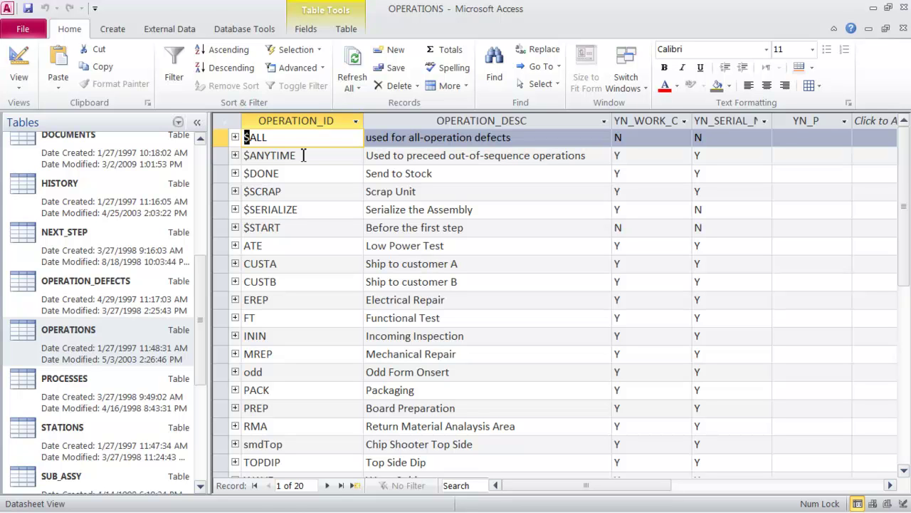
double_click(303, 156)
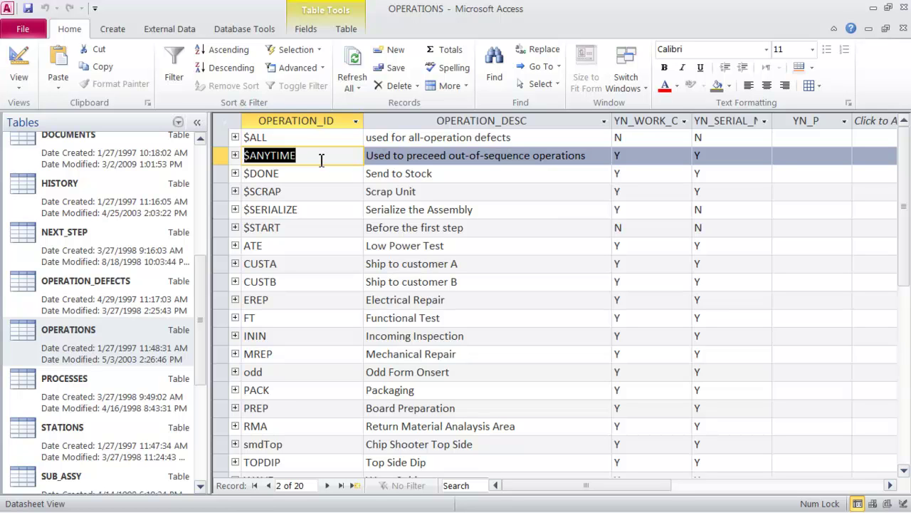
Step: Examine the $SERIALIZE operation record in the OPERATIONS table
click(317, 213)
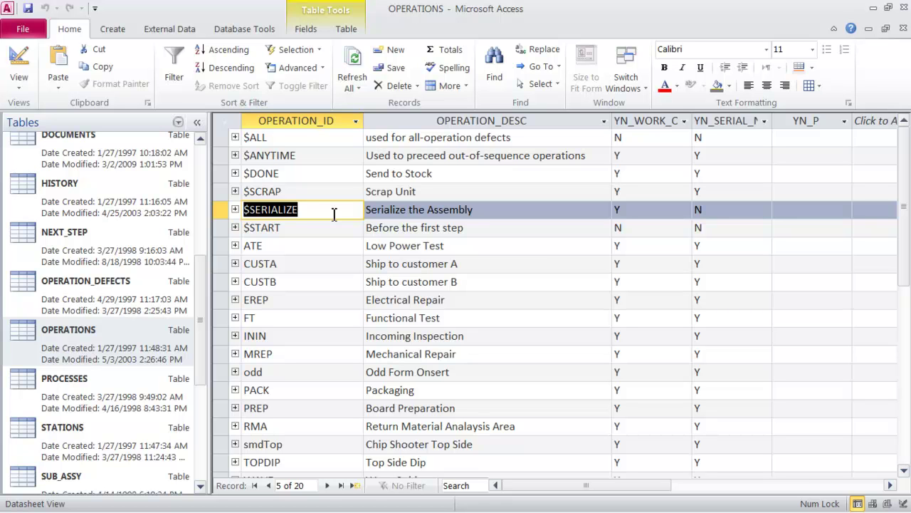
click(327, 214)
key(F2)
Step: Open the PROCESSES table and examine the IDs and descriptions of the Commercial Products, FDA Medical Devices and Subassembly processes
click(111, 397)
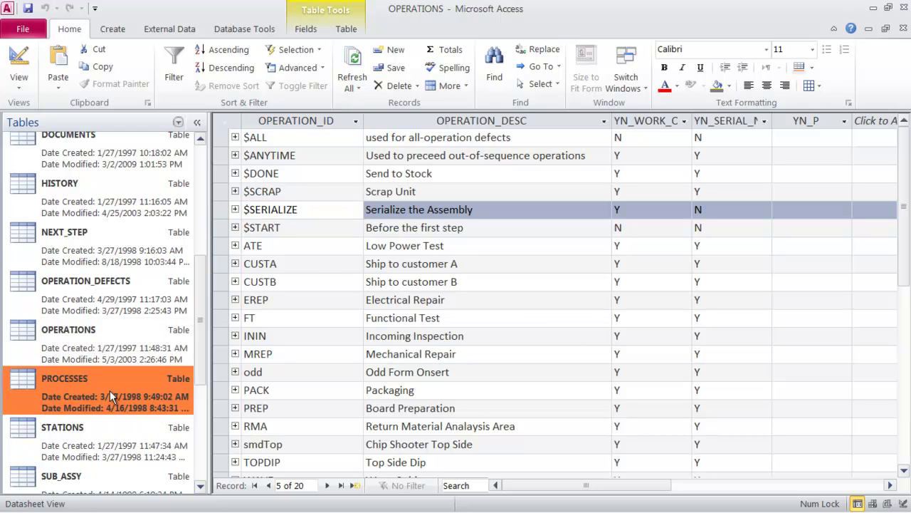
double_click(110, 390)
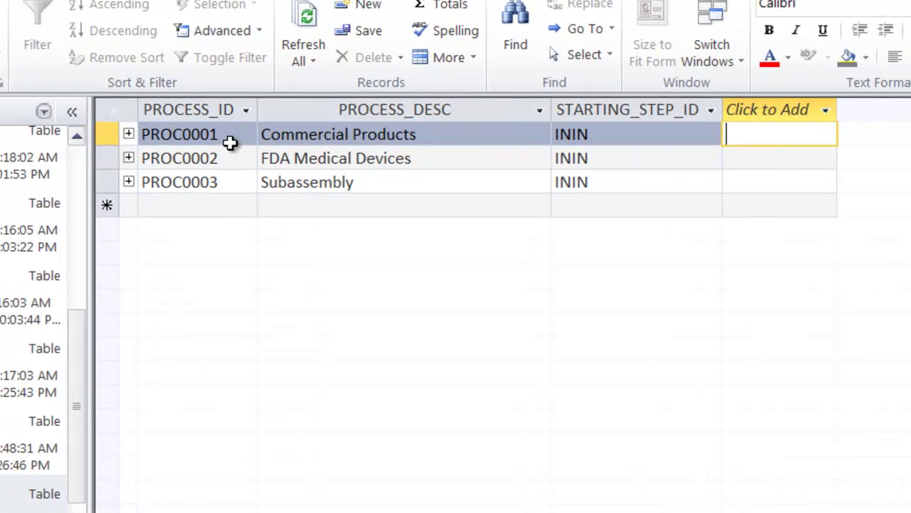
drag(300, 138, 234, 130)
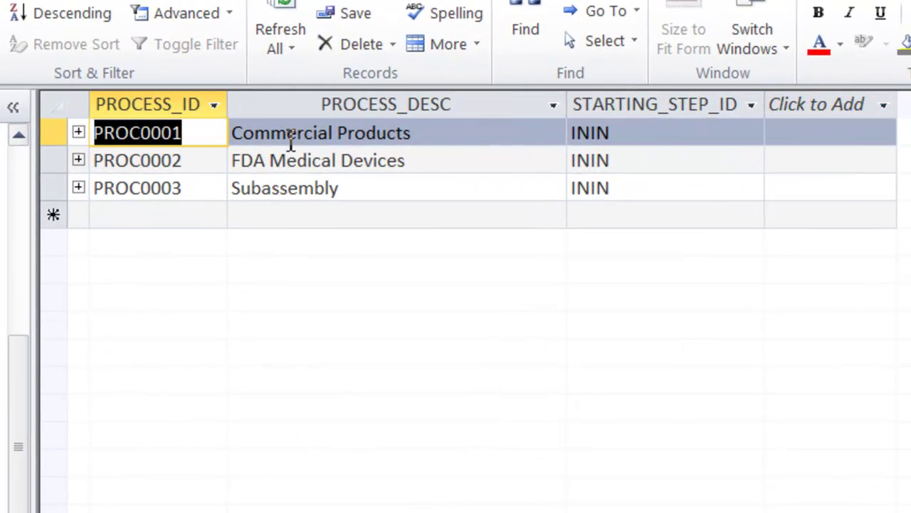
click(457, 126)
drag(458, 126, 244, 118)
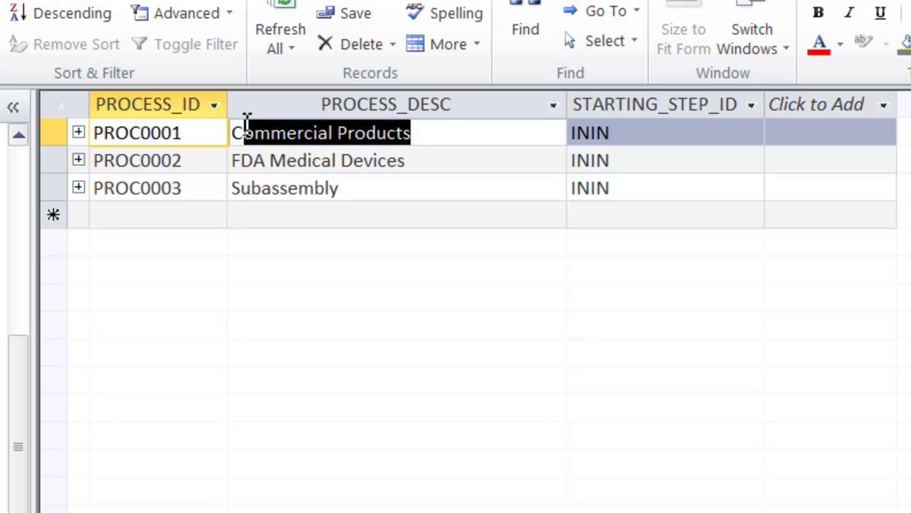
drag(412, 162, 229, 154)
drag(376, 192, 221, 184)
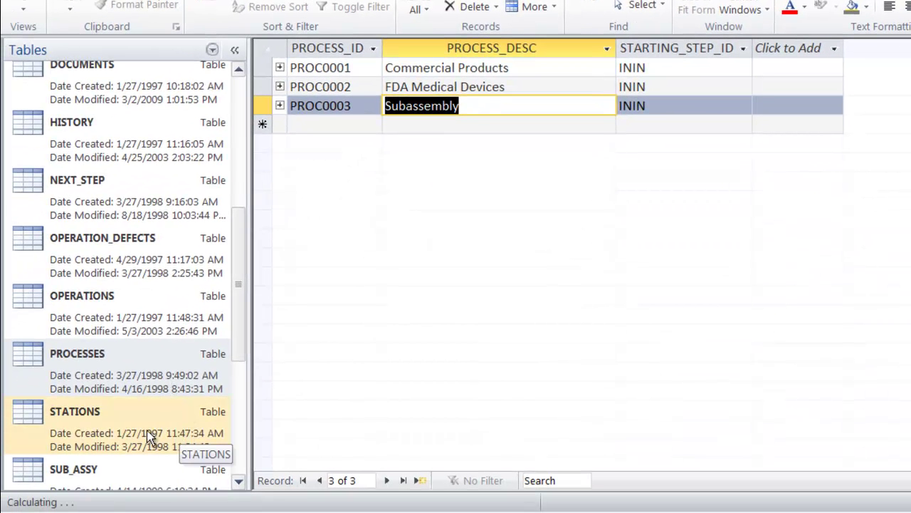
Step: Open the STATIONS table, widen its STATION_DESC column to fit the full descriptions, and open the SUB_ASSY table
double_click(159, 428)
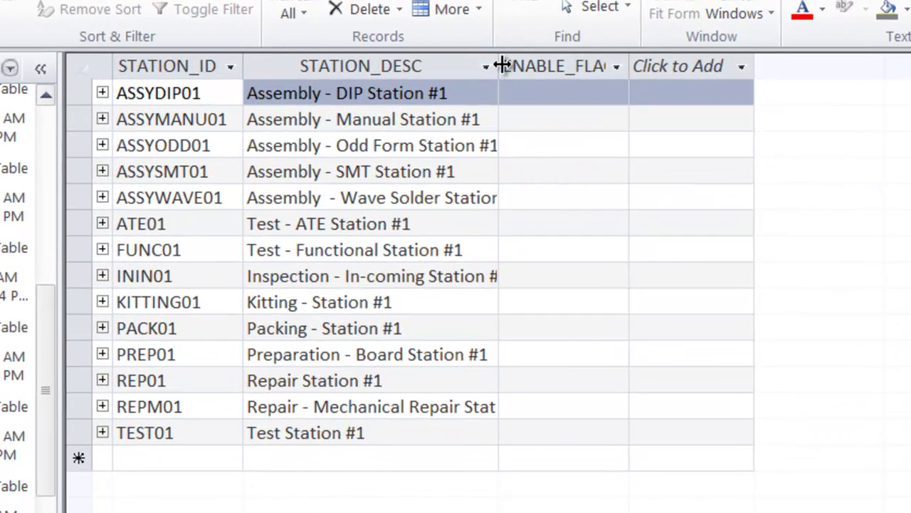
drag(502, 66, 563, 67)
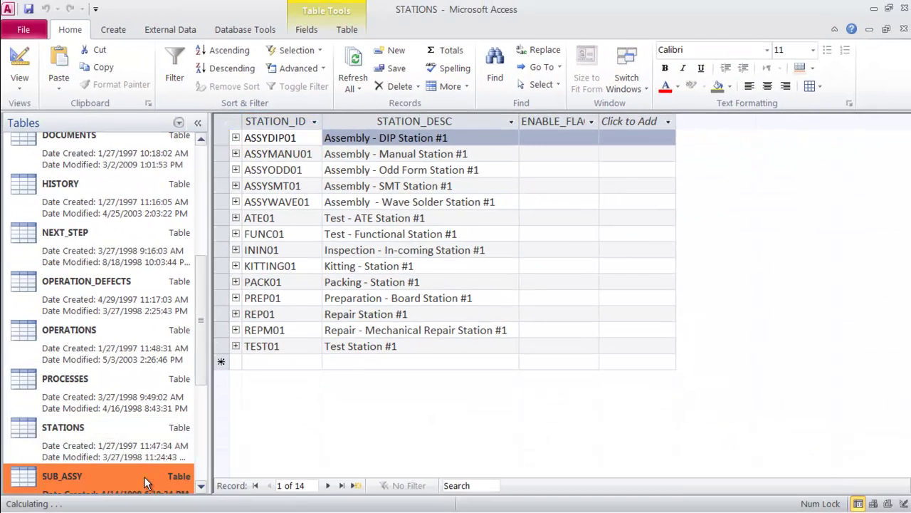
double_click(152, 479)
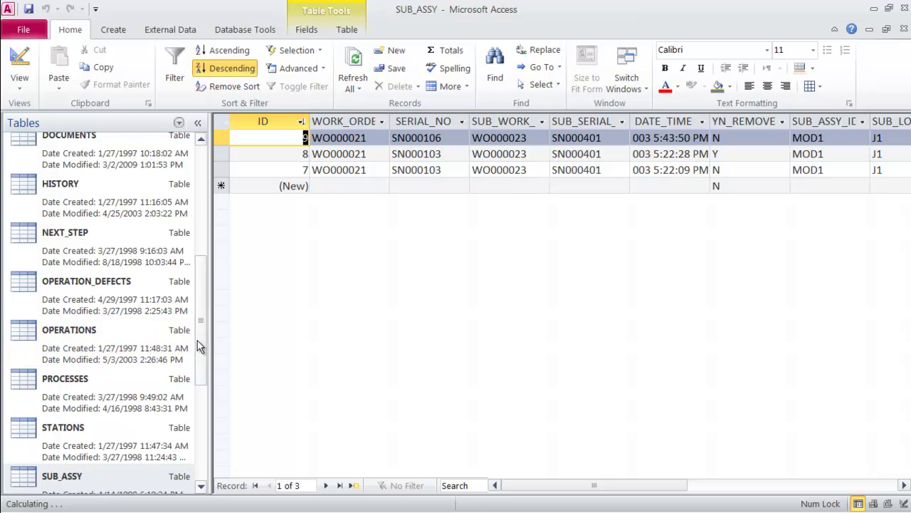
Step: Open the WIP table and review its work-in-progress records by serial number, operation, condition and next operation
drag(199, 343, 204, 386)
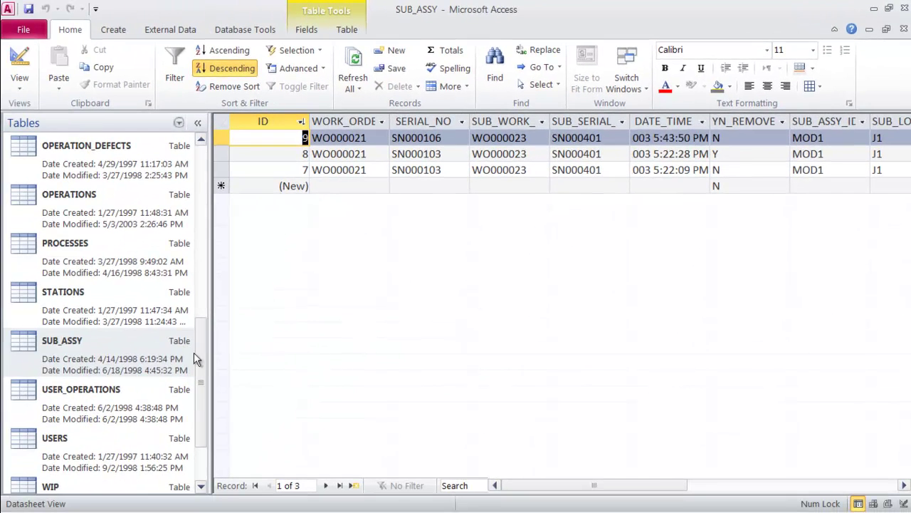
scroll(153, 373, down, 3)
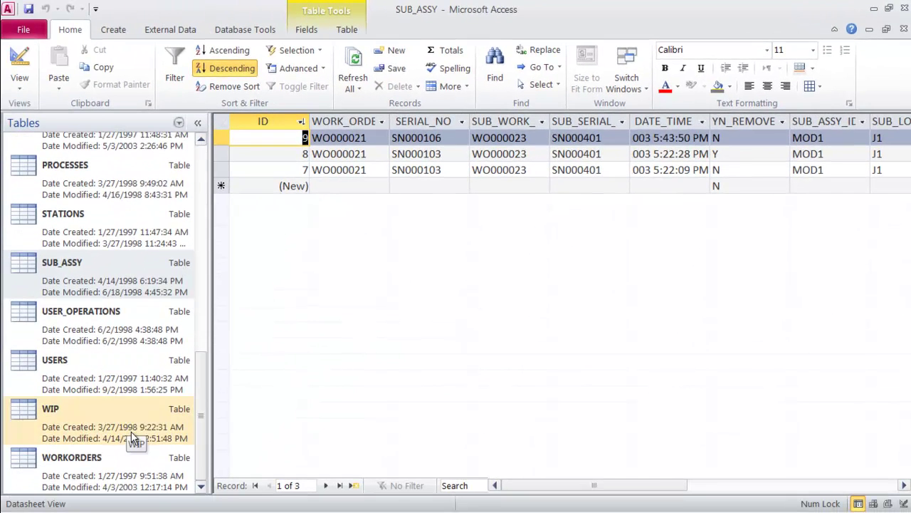
double_click(142, 426)
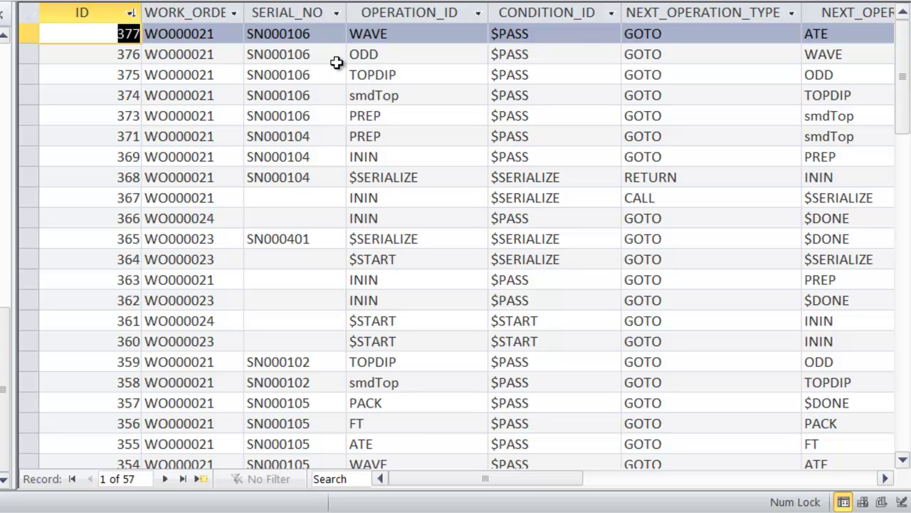
drag(541, 482, 443, 494)
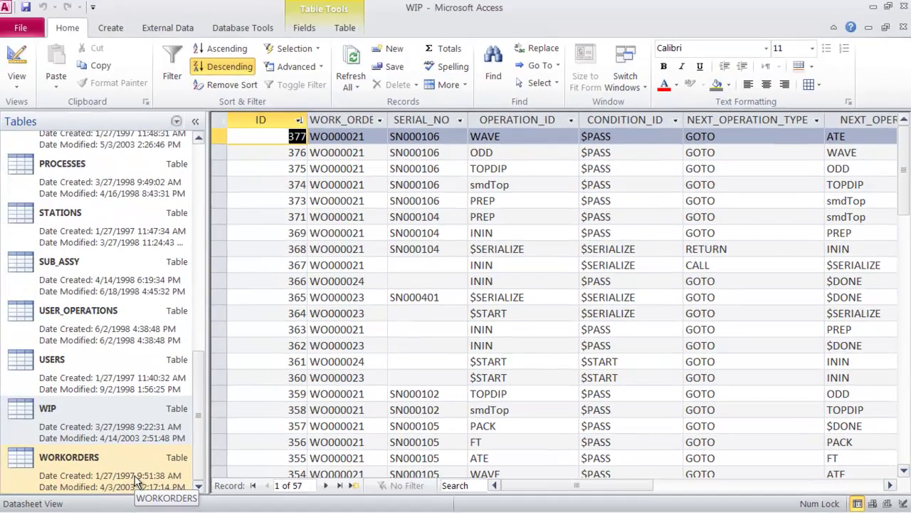
Step: Open the WORKORDERS table and examine the quantity, serial number range and assembly ID of work order WO000021
double_click(138, 482)
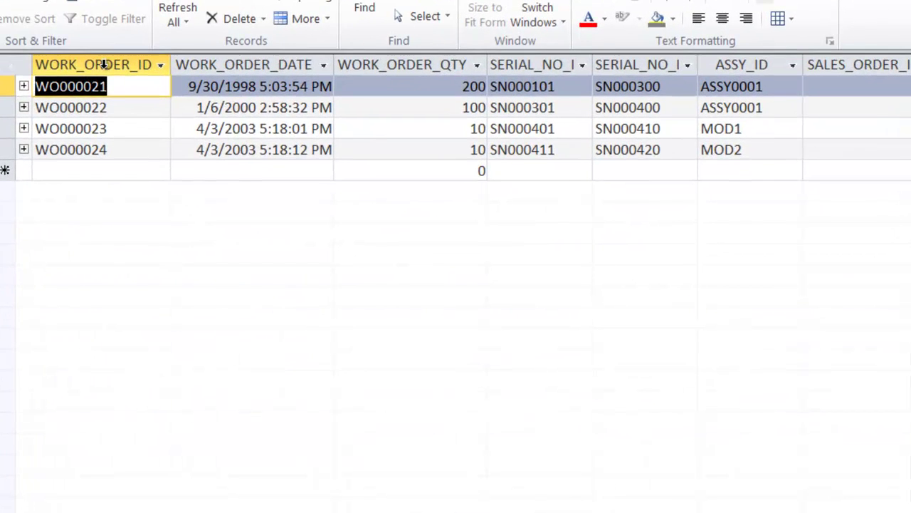
drag(216, 117, 139, 106)
click(459, 87)
drag(459, 86, 496, 86)
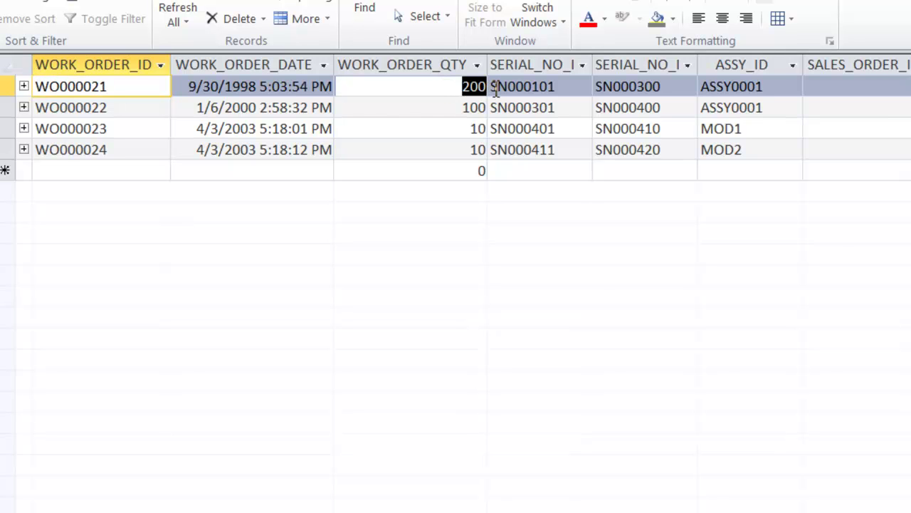
click(568, 86)
drag(568, 87, 489, 84)
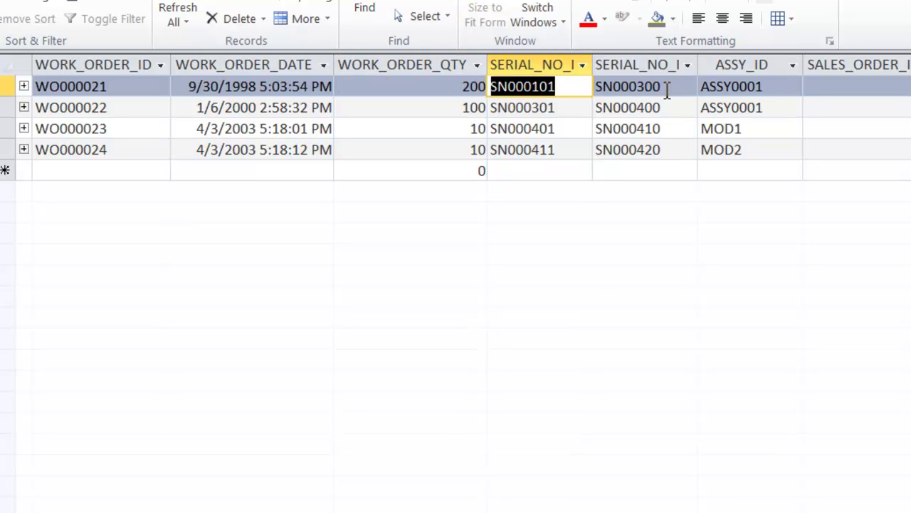
drag(766, 86, 691, 87)
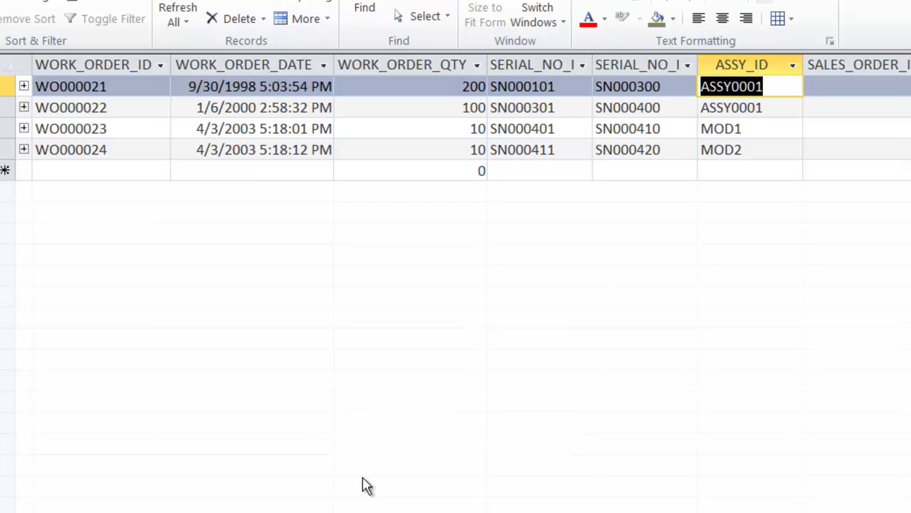
Step: Switch to CELLS and start logging a defect for the open work order
key(alt+Tab)
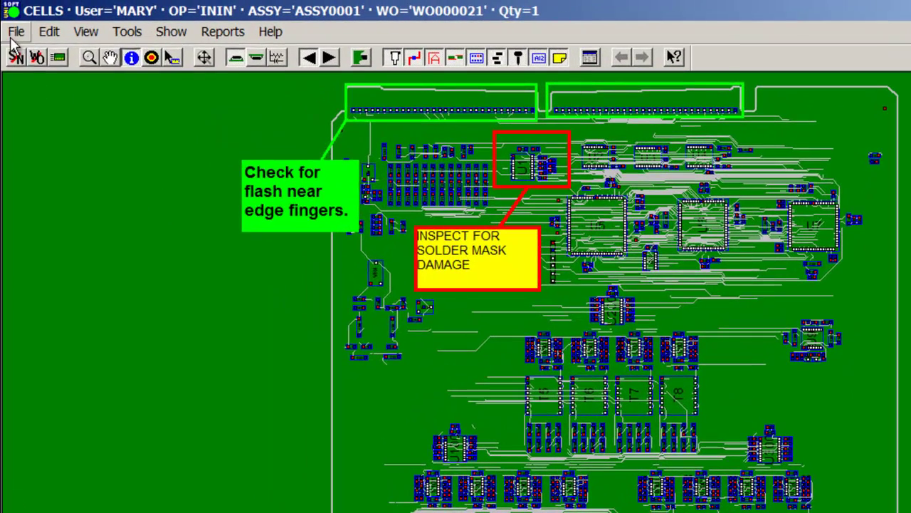
click(16, 33)
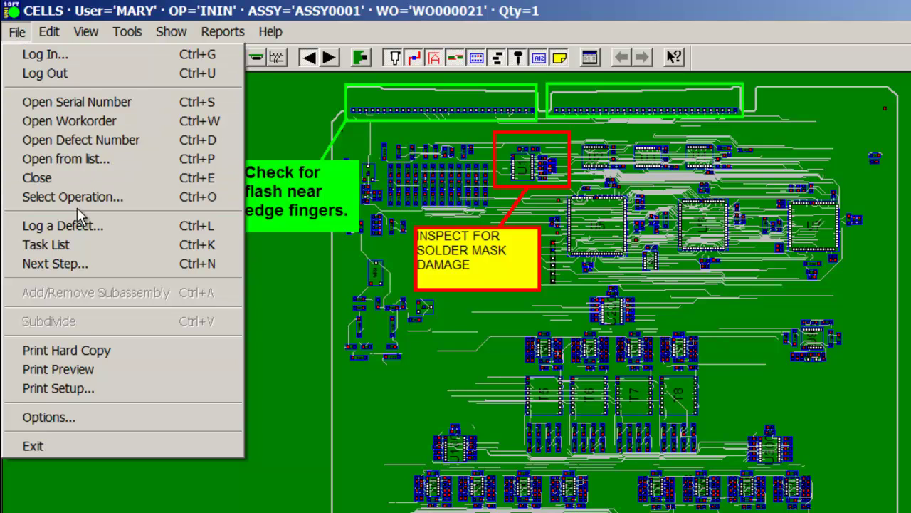
click(103, 237)
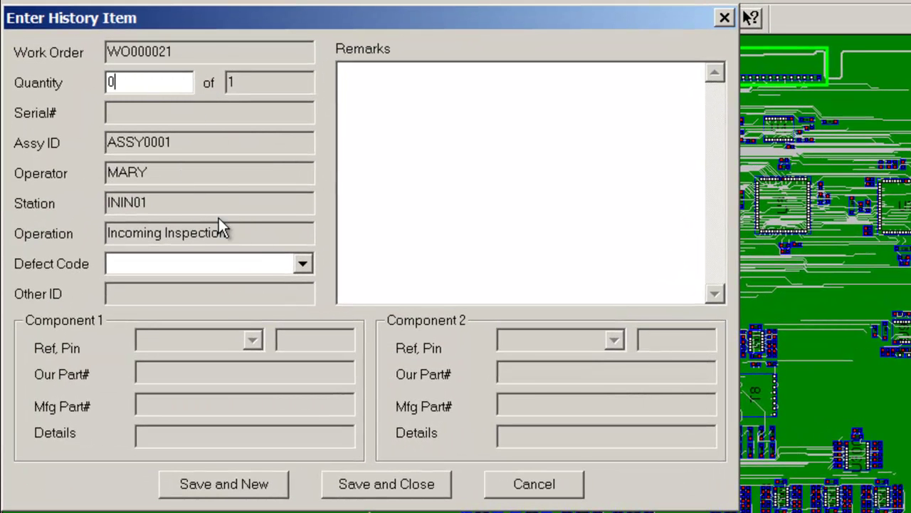
Step: Examine the prefilled work order, assembly, operator, station and operation fields of the new history item
drag(176, 53, 53, 41)
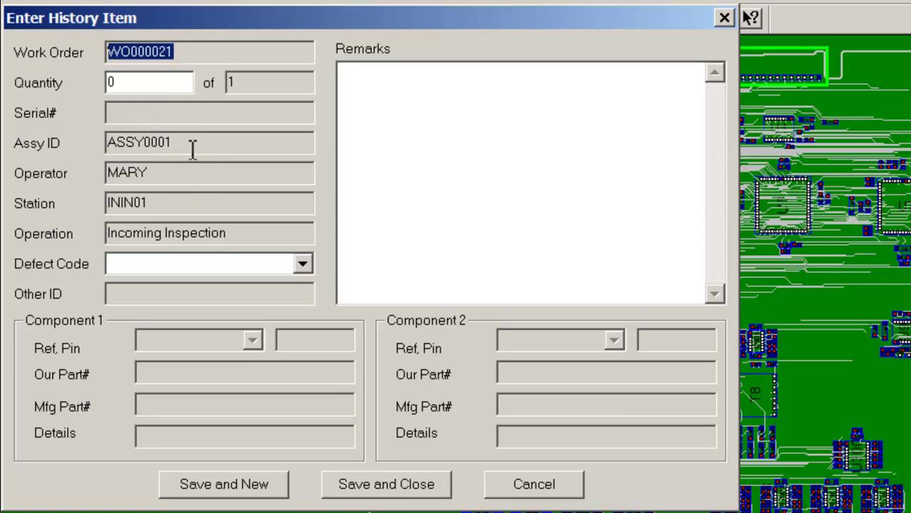
drag(192, 148, 81, 141)
drag(166, 177, 61, 184)
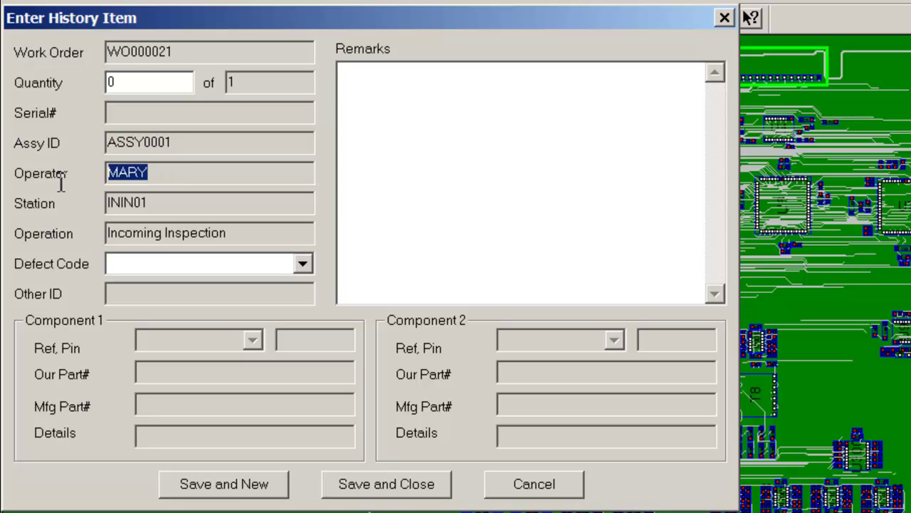
drag(163, 203, 107, 205)
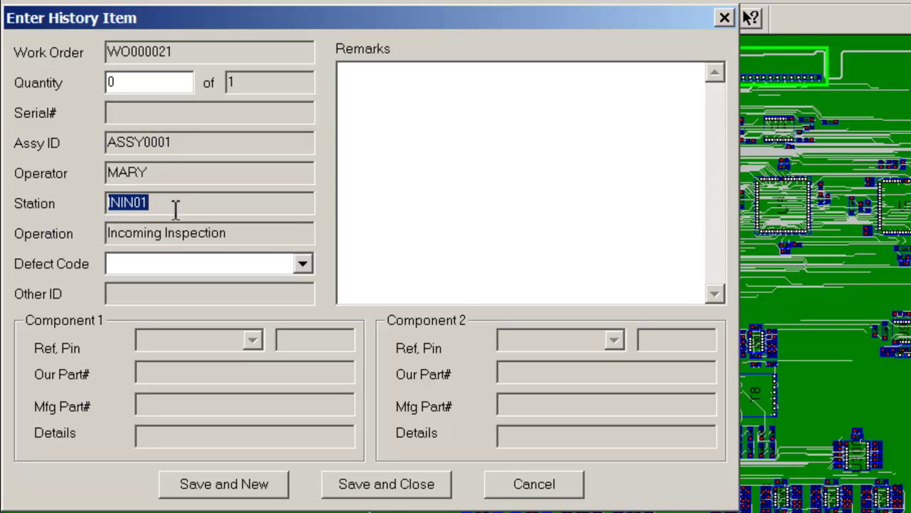
drag(279, 233, 101, 235)
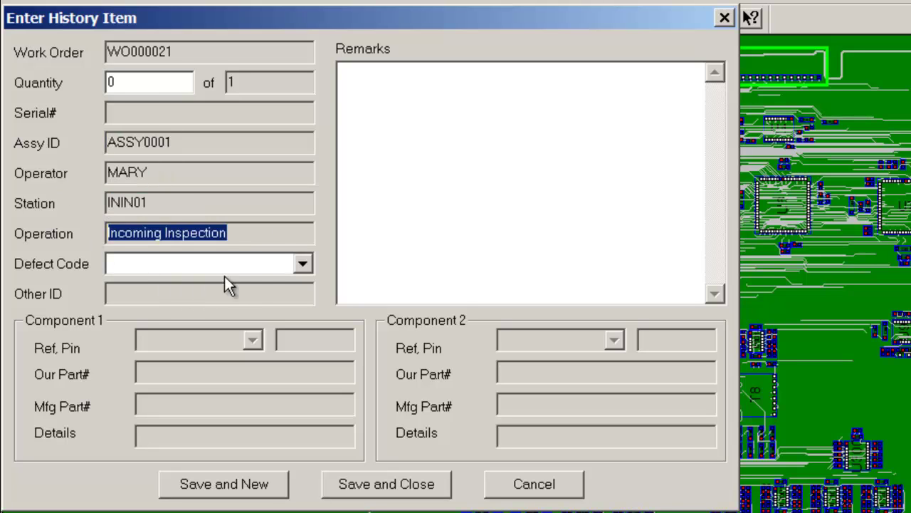
Step: Set the history item's defect code to Faulty Component, leaving Other ID blank
click(303, 264)
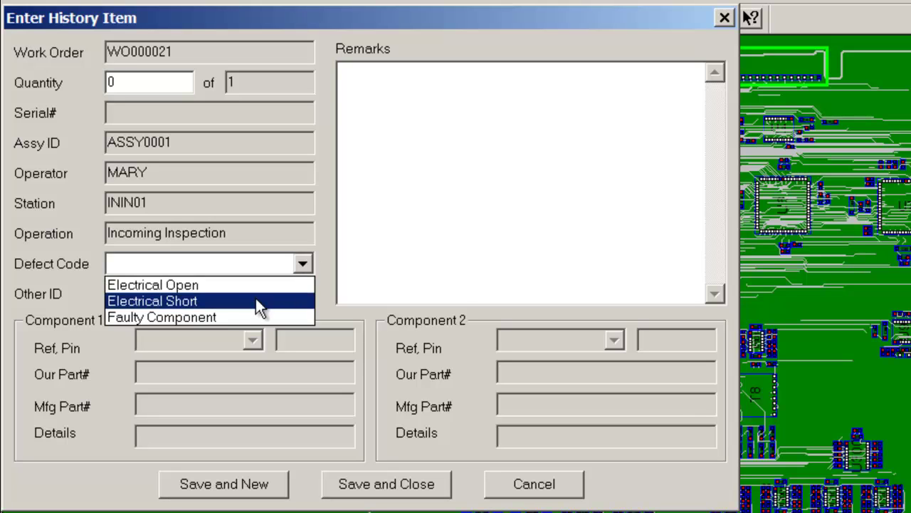
click(242, 317)
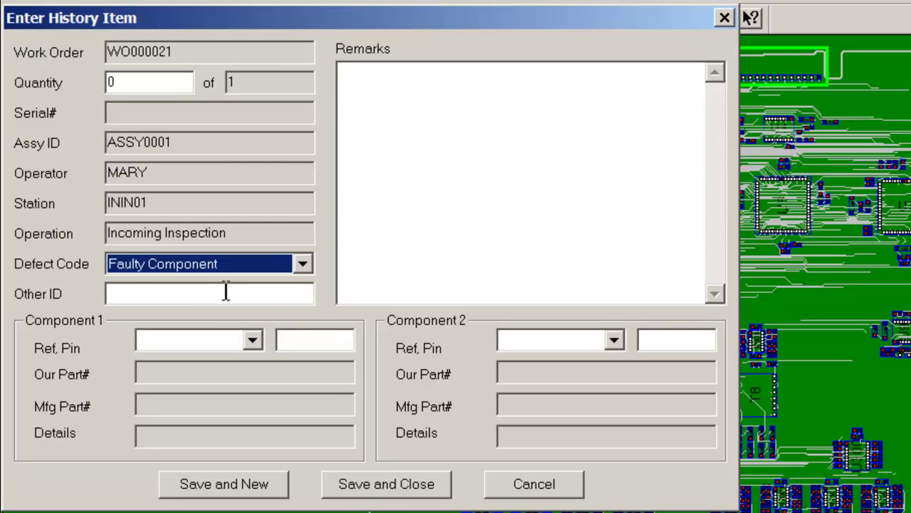
click(225, 292)
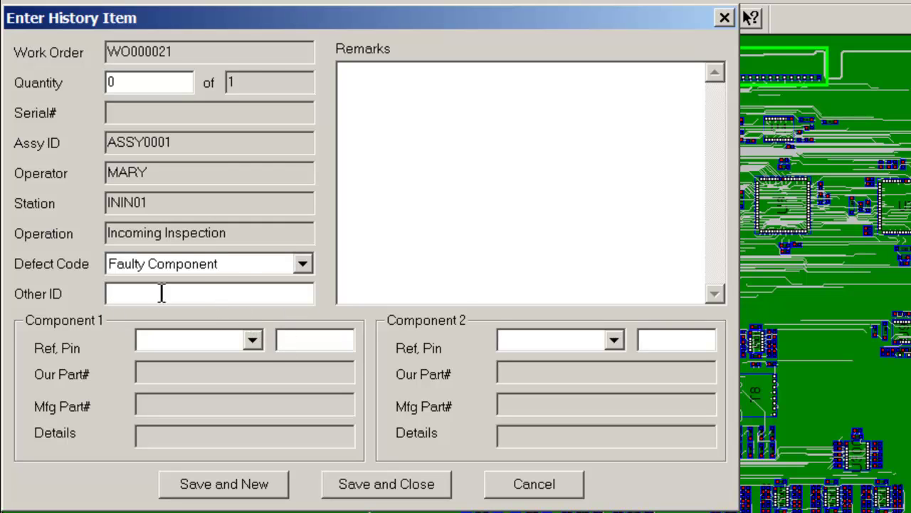
Step: Set the Component 1 reference to C1200 and check its part number, leaving the pin and Component 2 reference blank
click(253, 340)
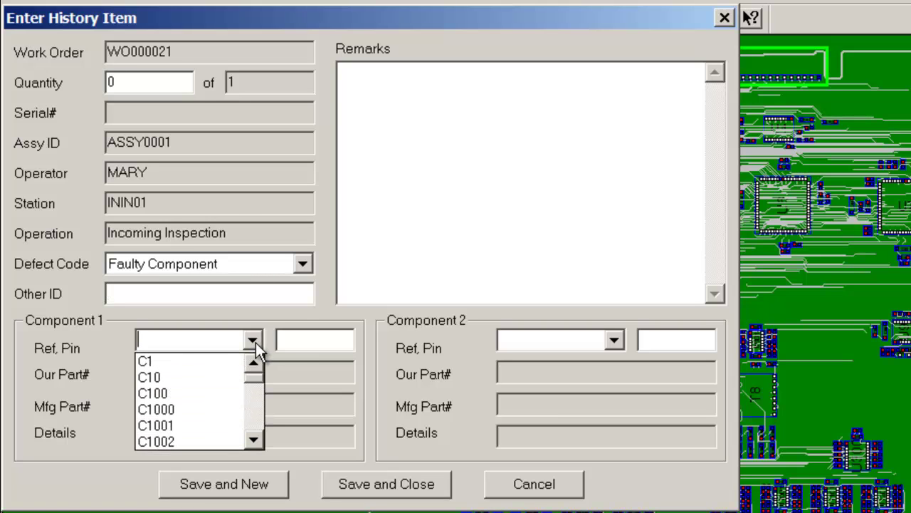
click(255, 419)
click(255, 418)
click(255, 419)
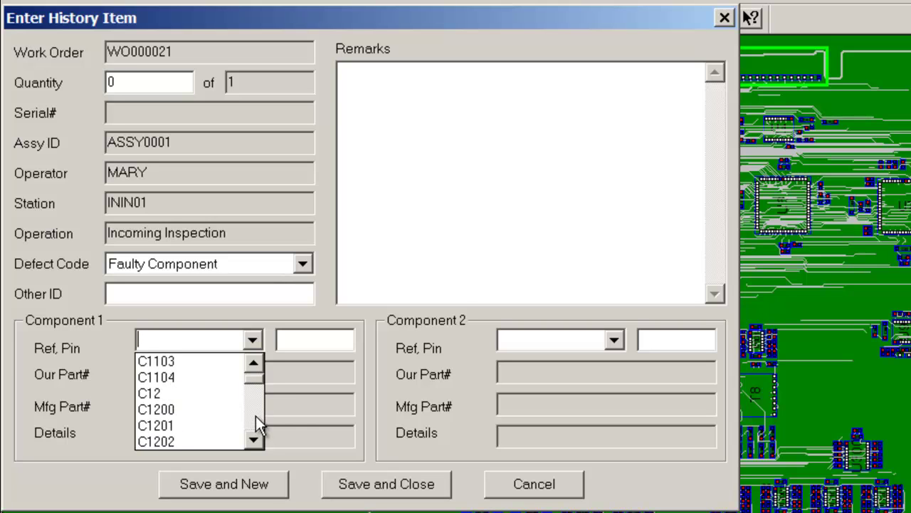
click(224, 409)
click(301, 340)
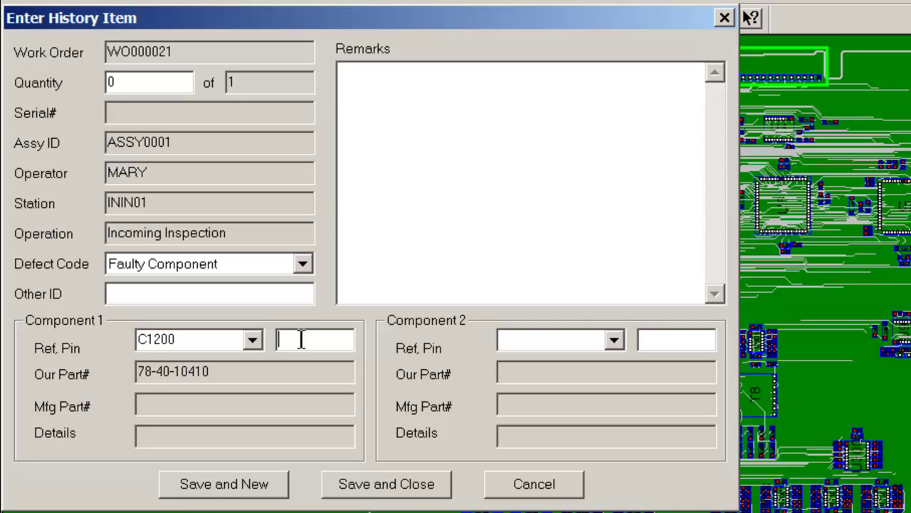
drag(259, 373, 85, 363)
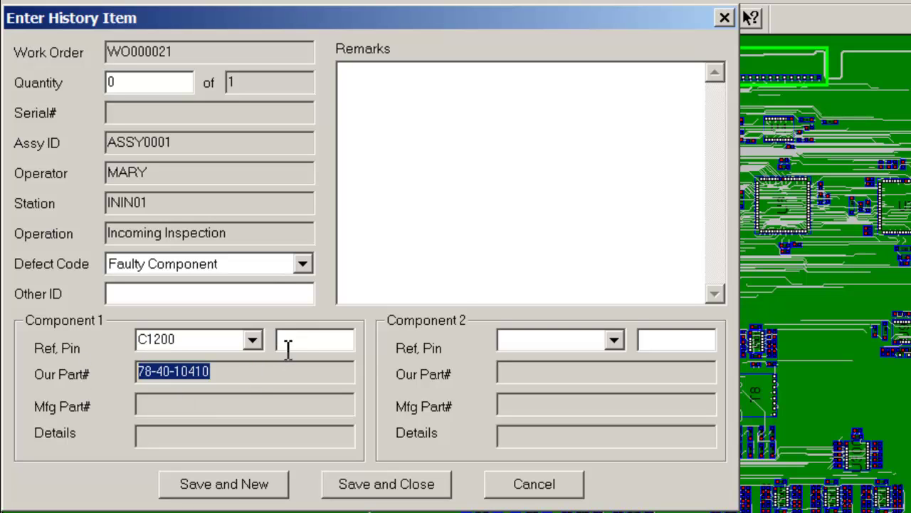
click(614, 339)
click(614, 339)
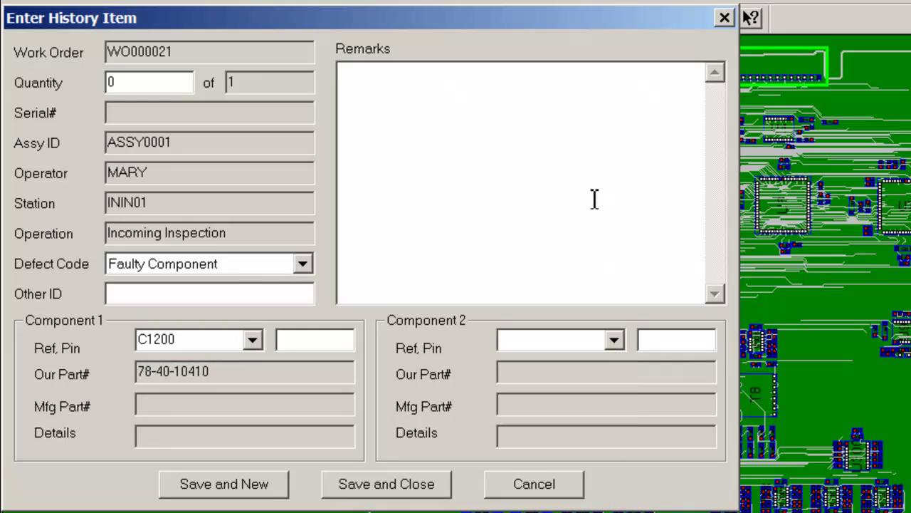
Step: Enter the remark "broken component lead" and try to save and close the history item
click(534, 154)
text(broken compon)
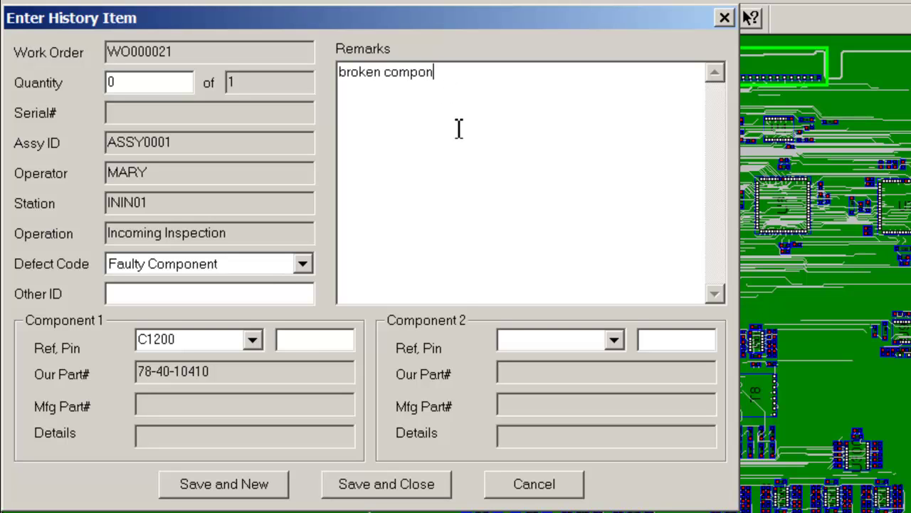
text(ent lead)
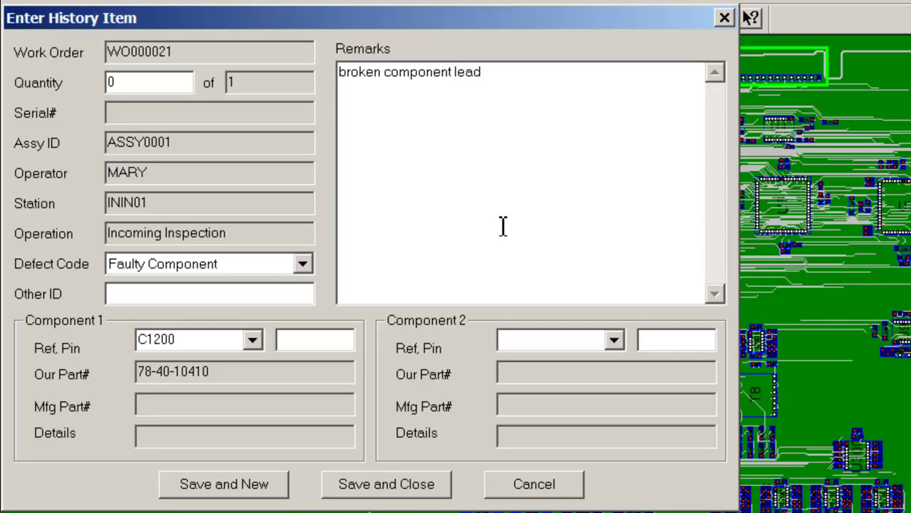
click(424, 486)
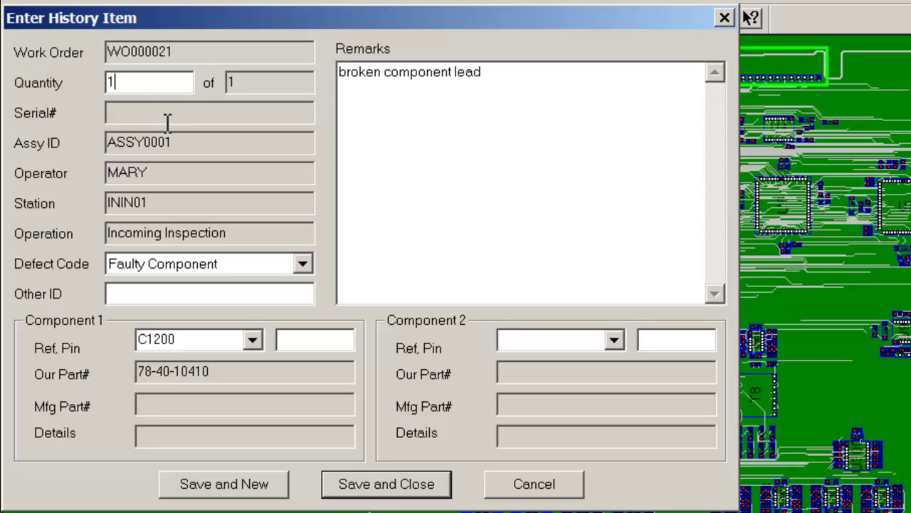
Step: Save and close the history item, acknowledging the defect ID notice
click(385, 495)
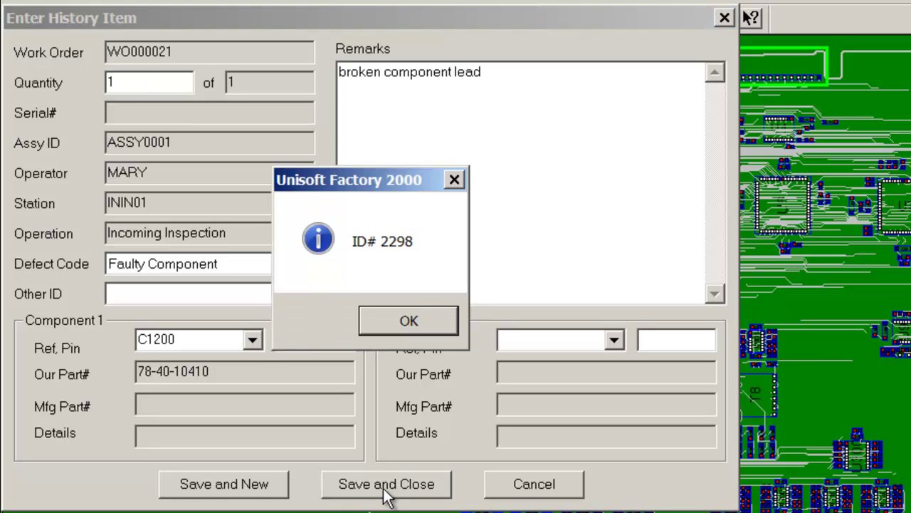
click(391, 330)
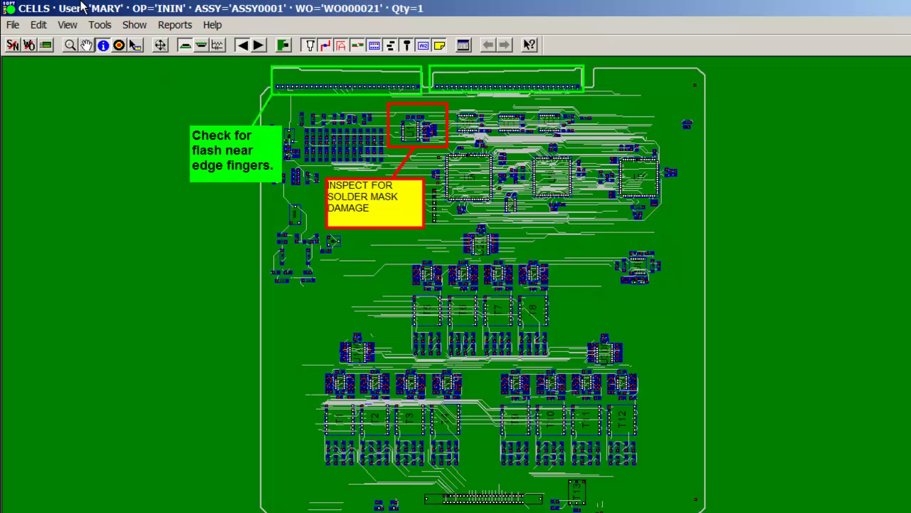
Step: Open the next-step entry for the work order and check its current step, work order, quantity affected and next step
click(13, 25)
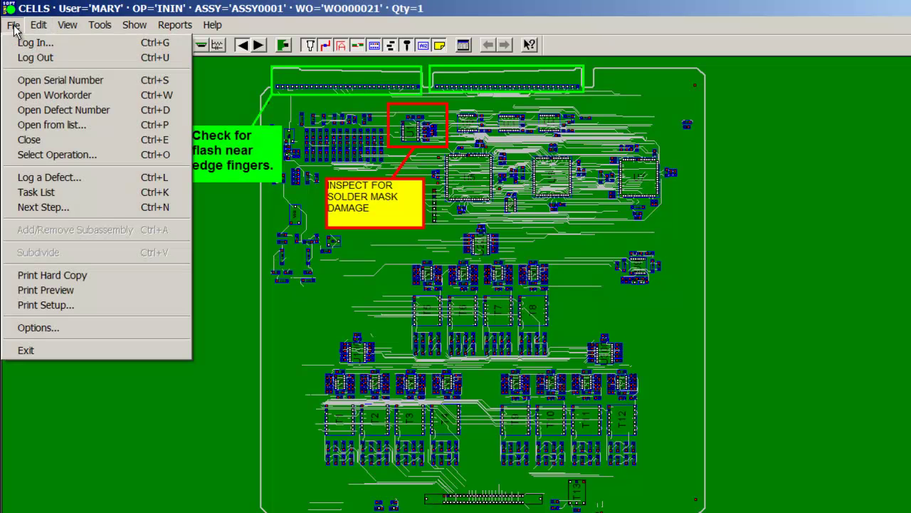
click(58, 211)
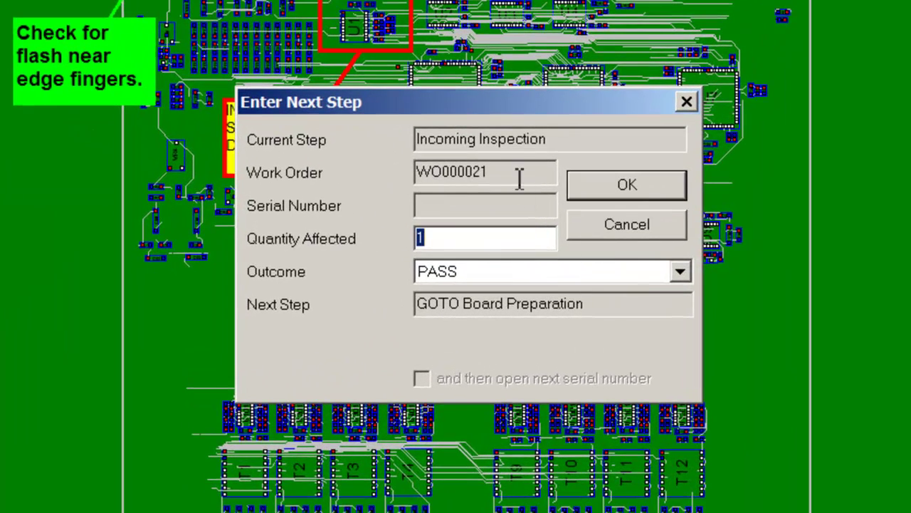
drag(570, 137, 322, 148)
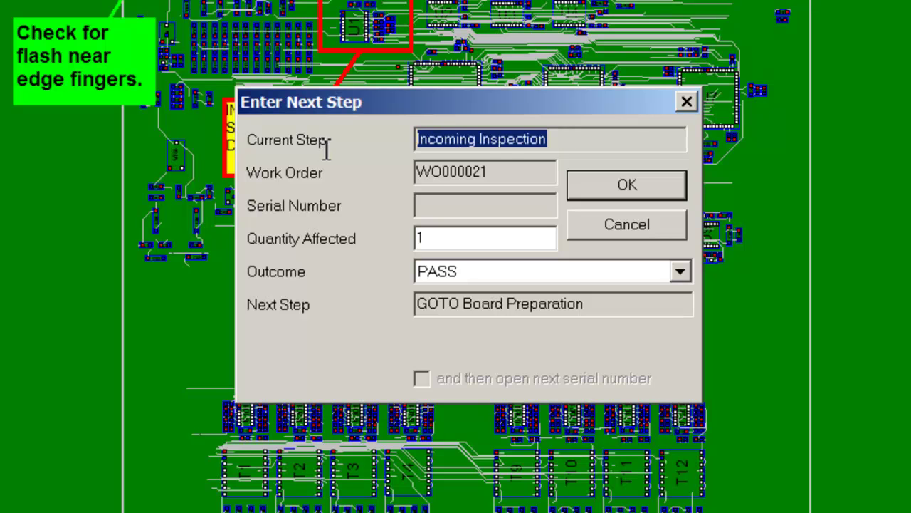
drag(508, 172, 428, 182)
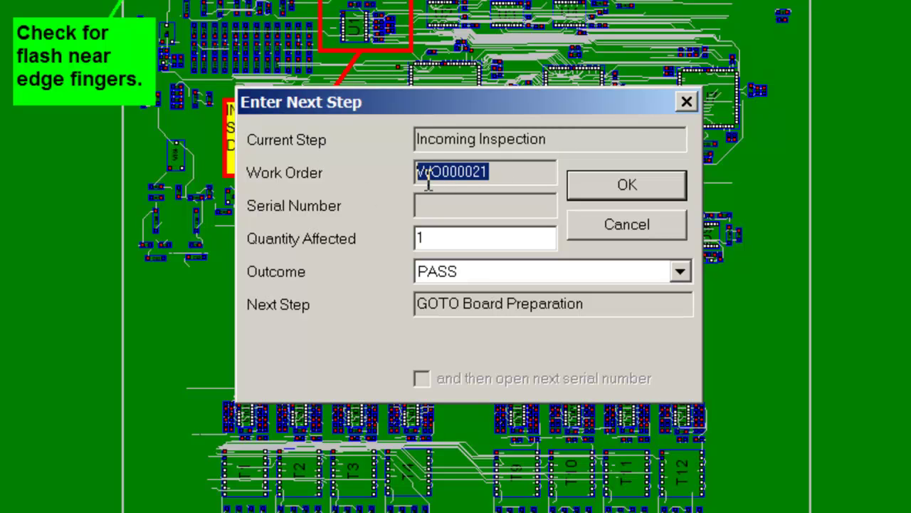
click(460, 241)
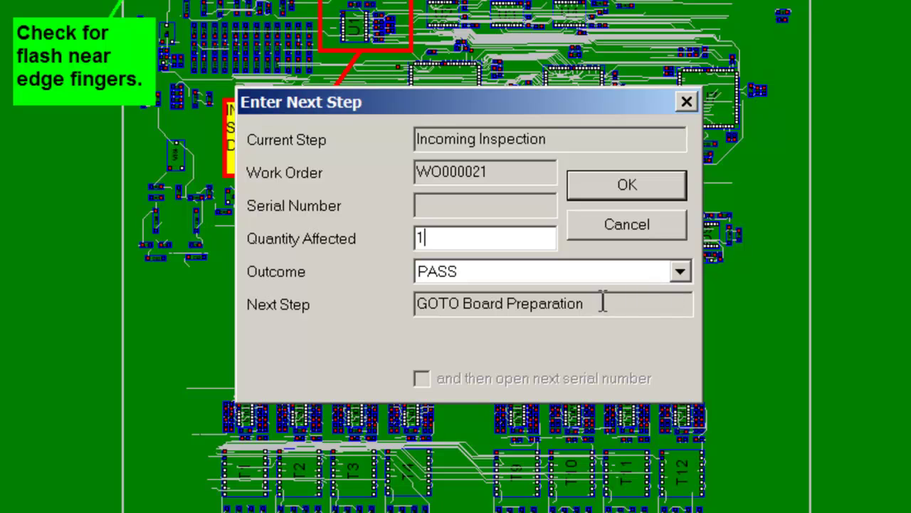
drag(586, 308, 418, 313)
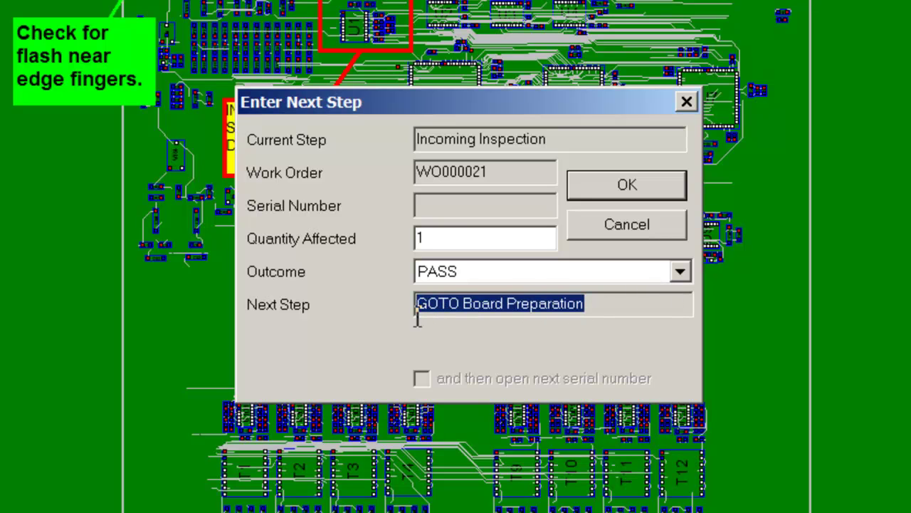
drag(609, 316, 431, 323)
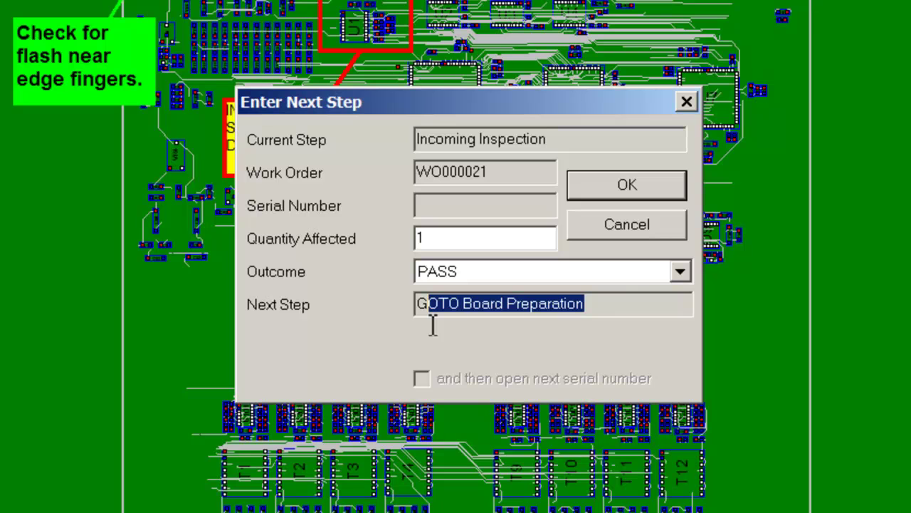
Step: Review the available outcomes, leaving PASS and quantity 1 in place, and close the next-step entry
click(679, 273)
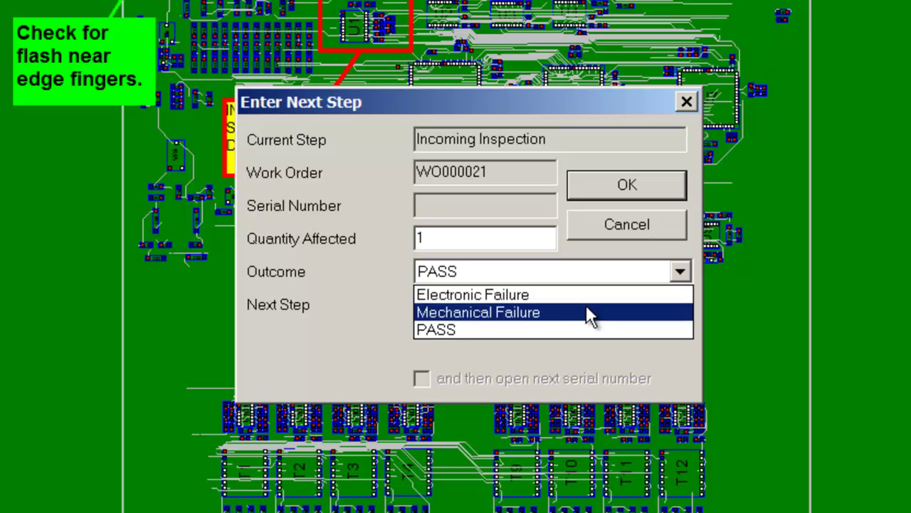
click(575, 269)
click(508, 238)
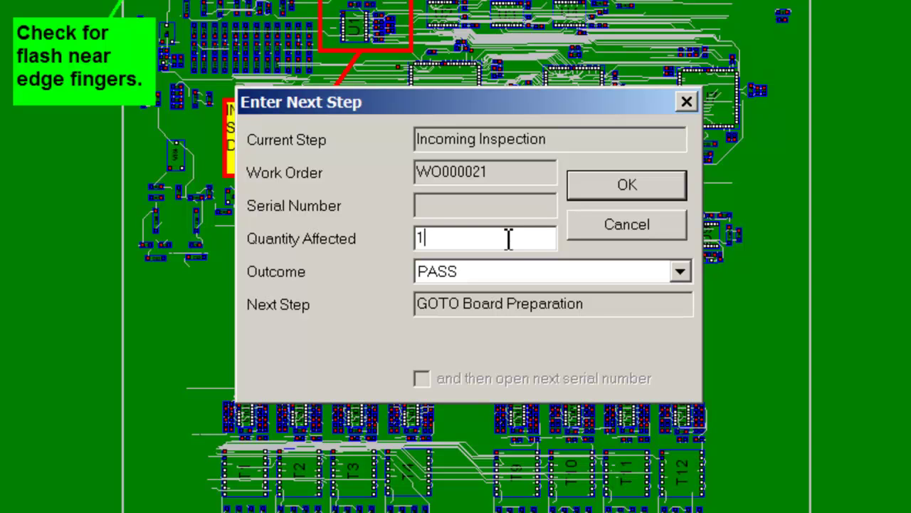
key(Return)
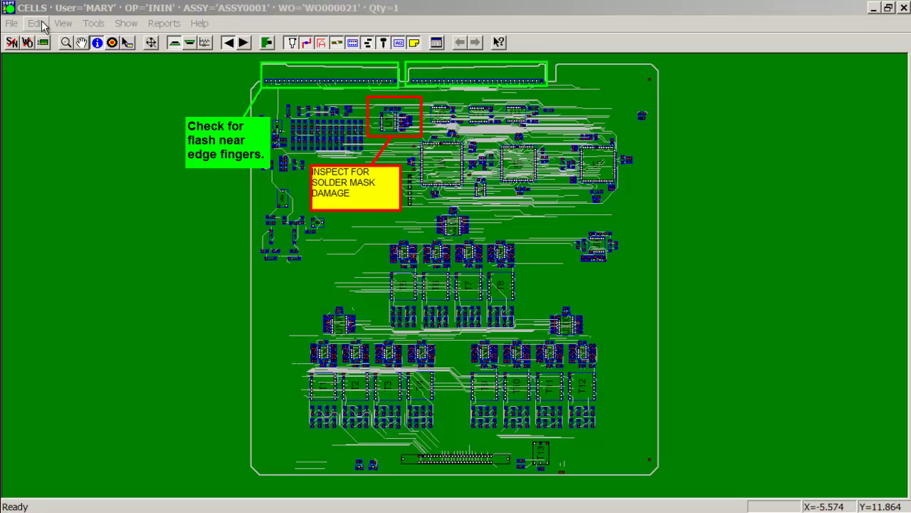
Step: Open the board search and look through its reference designator lists, picking C1000 and C1001
click(41, 23)
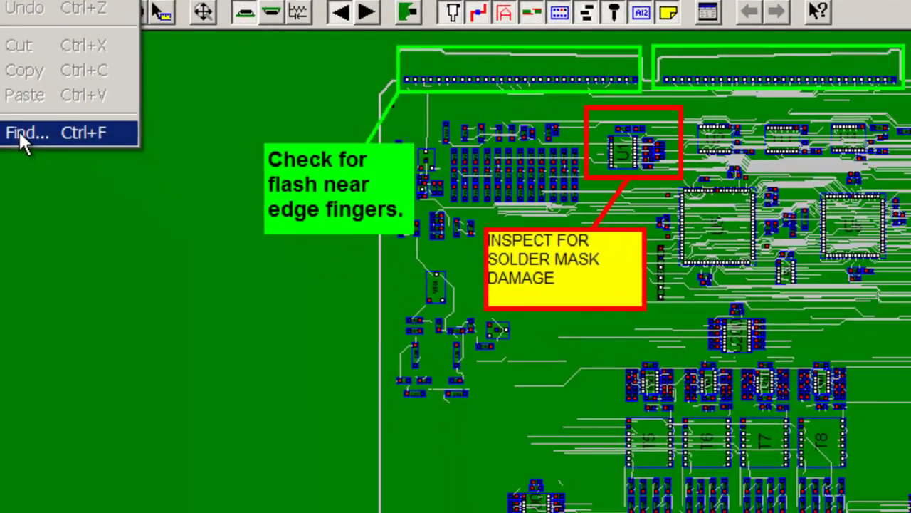
click(21, 135)
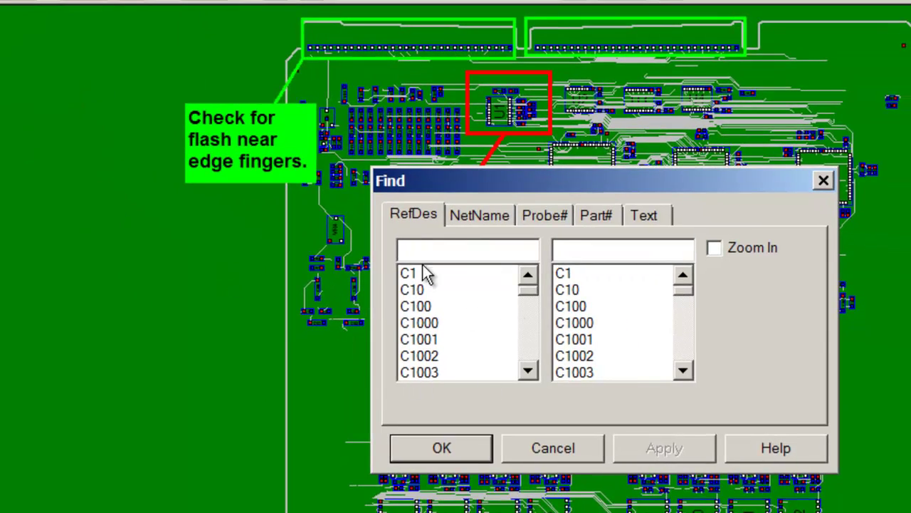
click(425, 324)
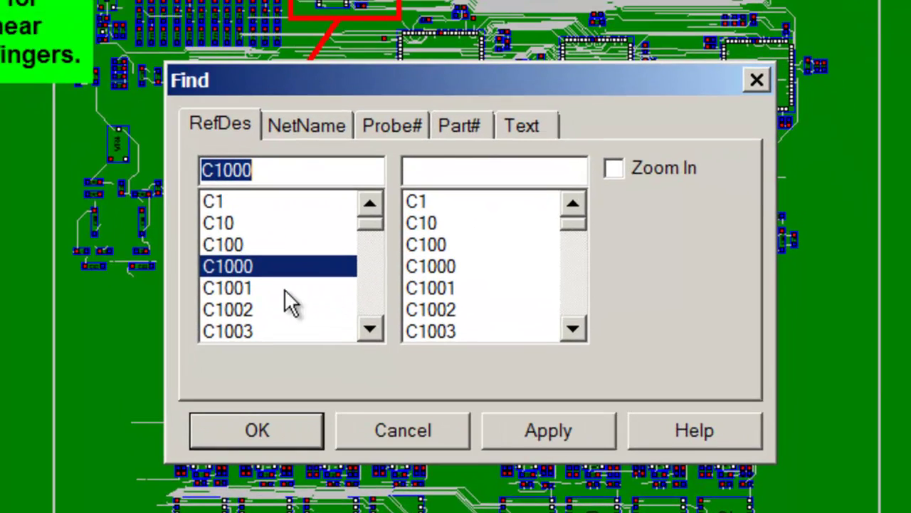
click(463, 340)
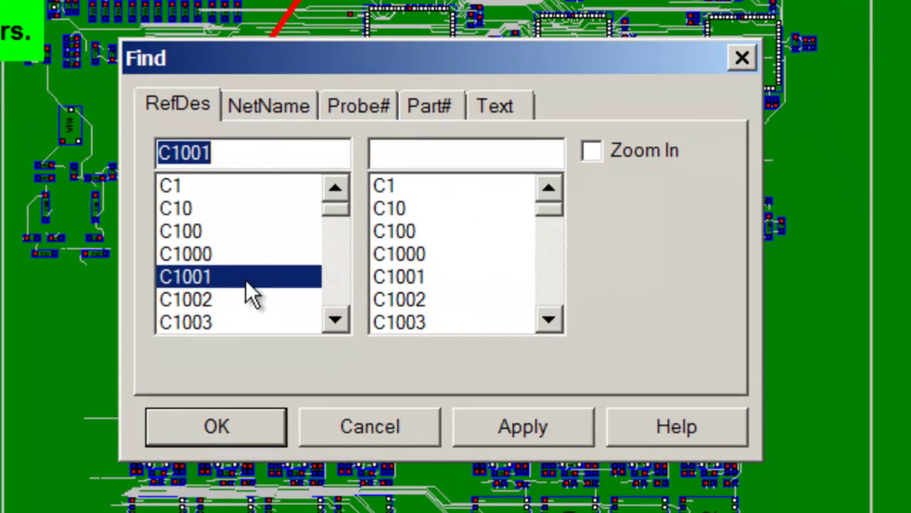
click(269, 163)
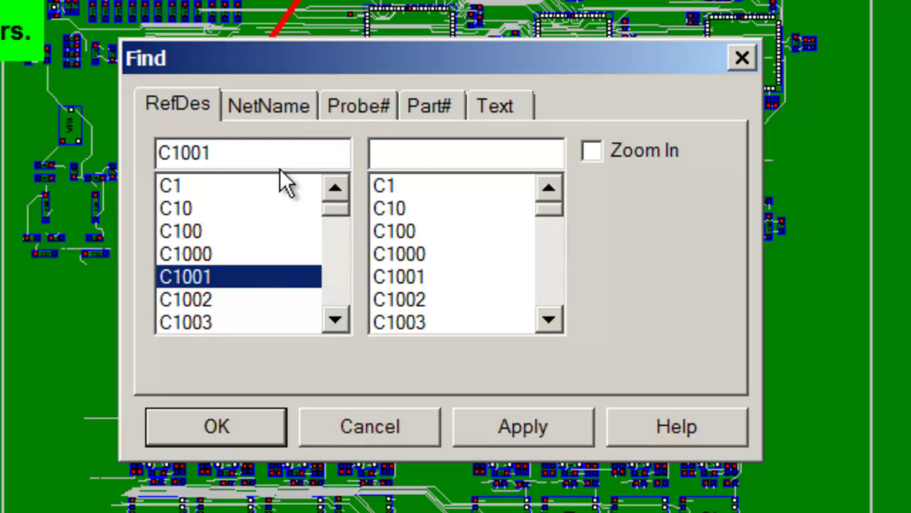
click(413, 161)
Step: Look over the net name, part number and text search options, and close the search without applying it
click(275, 107)
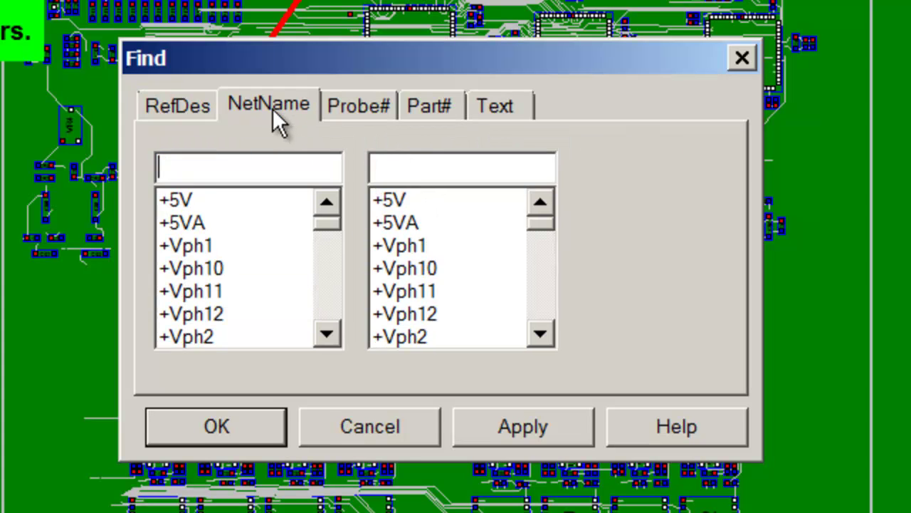
click(430, 105)
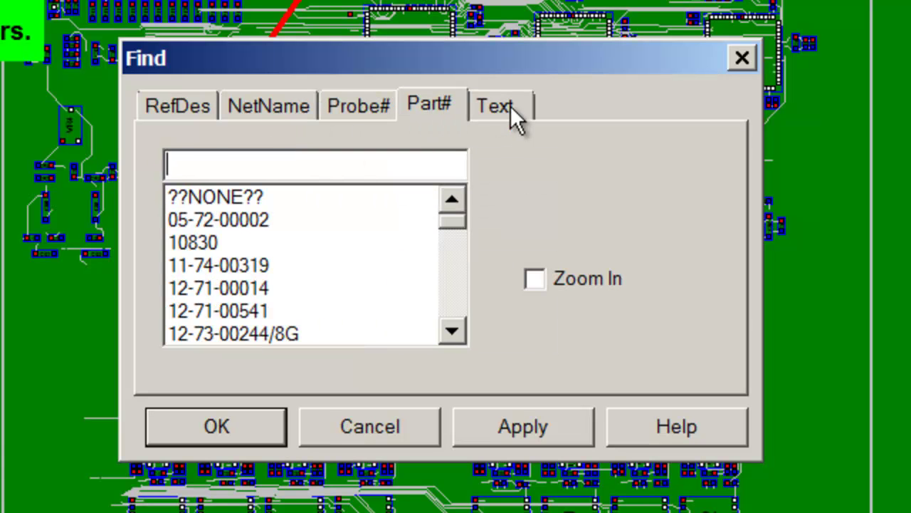
click(508, 106)
click(433, 104)
click(362, 416)
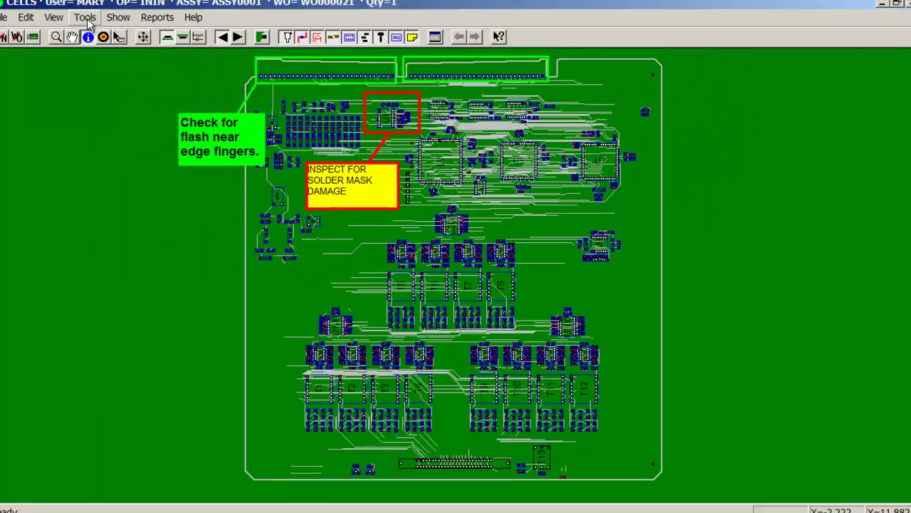
click(95, 24)
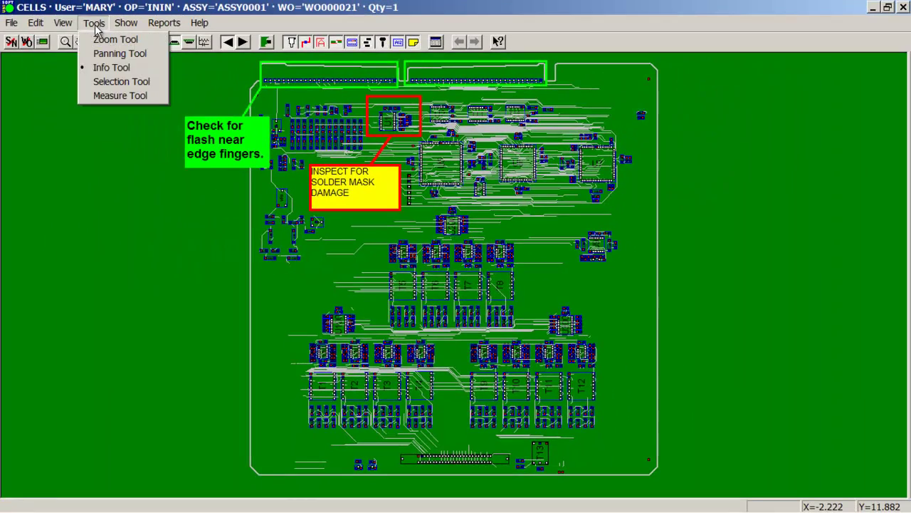
mouse_move(71, 23)
mouse_move(79, 41)
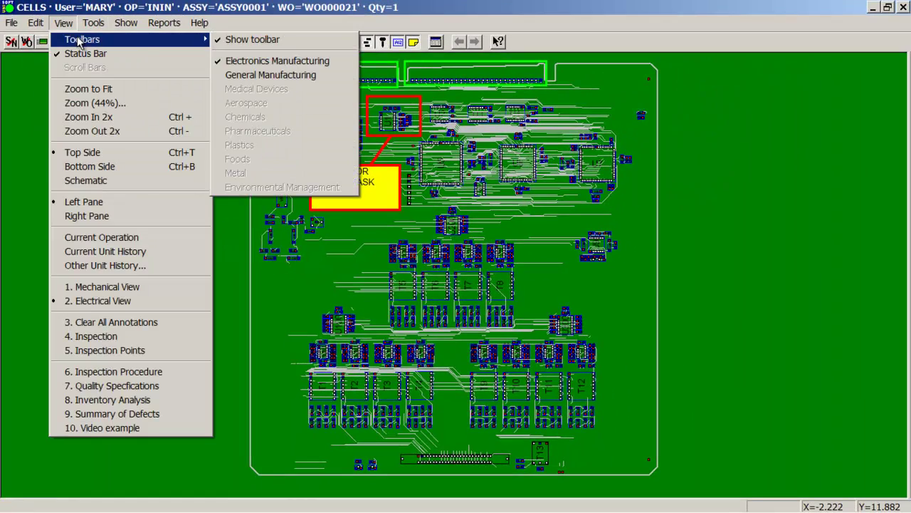
mouse_move(132, 22)
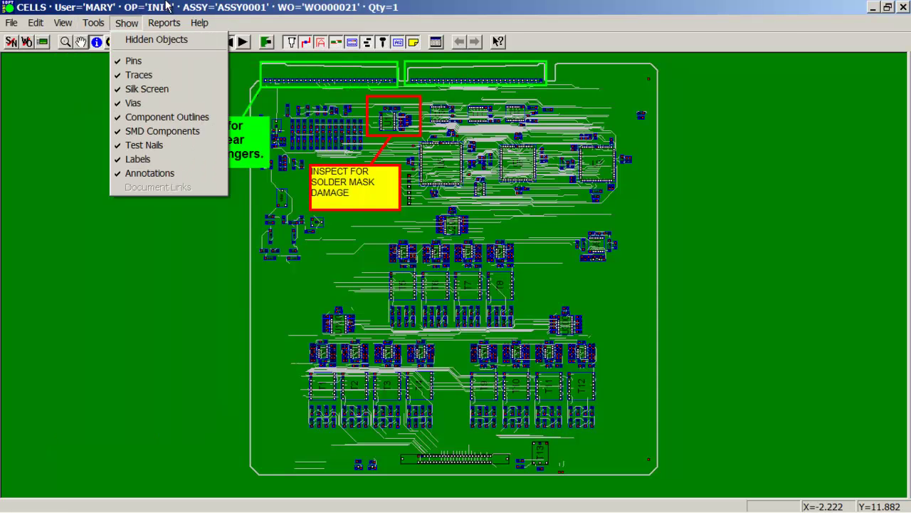
click(166, 7)
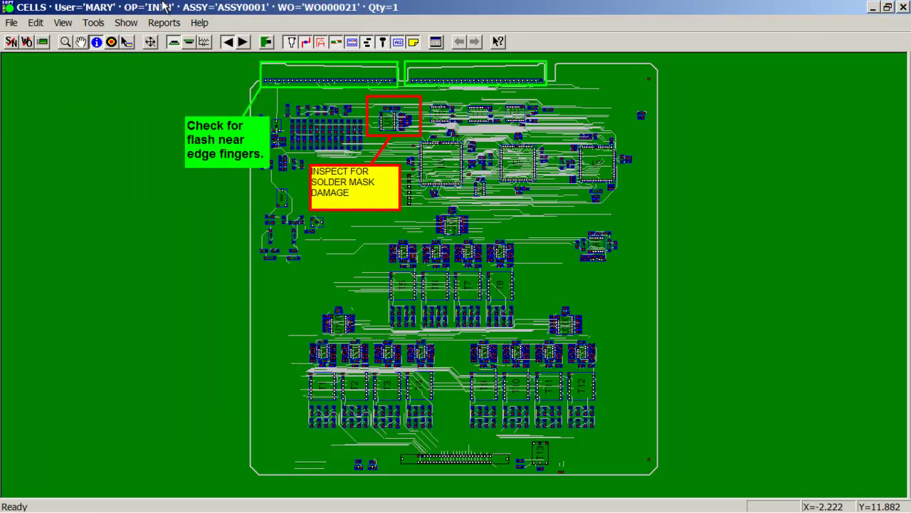
Step: Switch the toolbar set to General Manufacturing
click(91, 23)
mouse_move(68, 24)
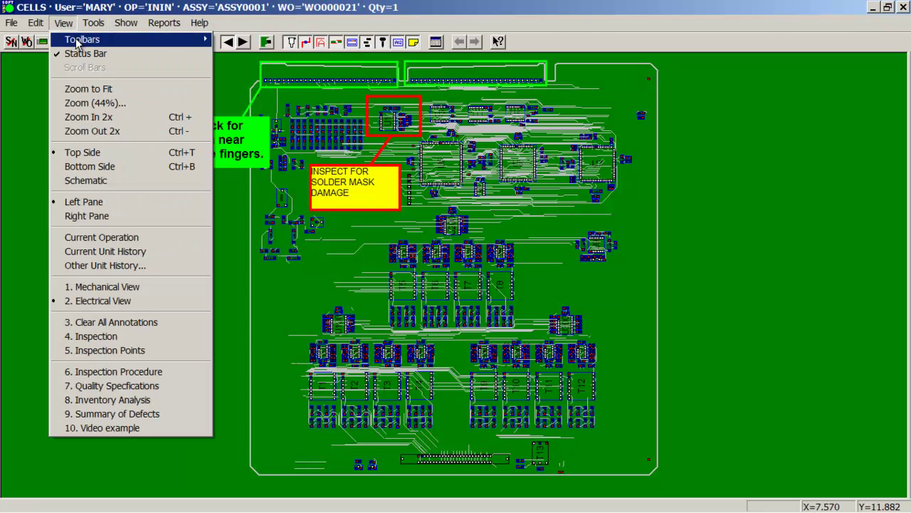
mouse_move(79, 43)
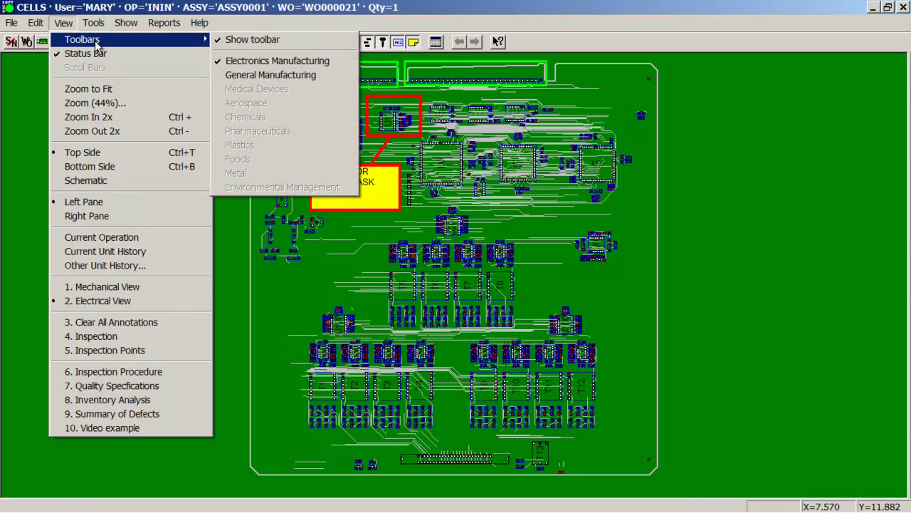
click(256, 78)
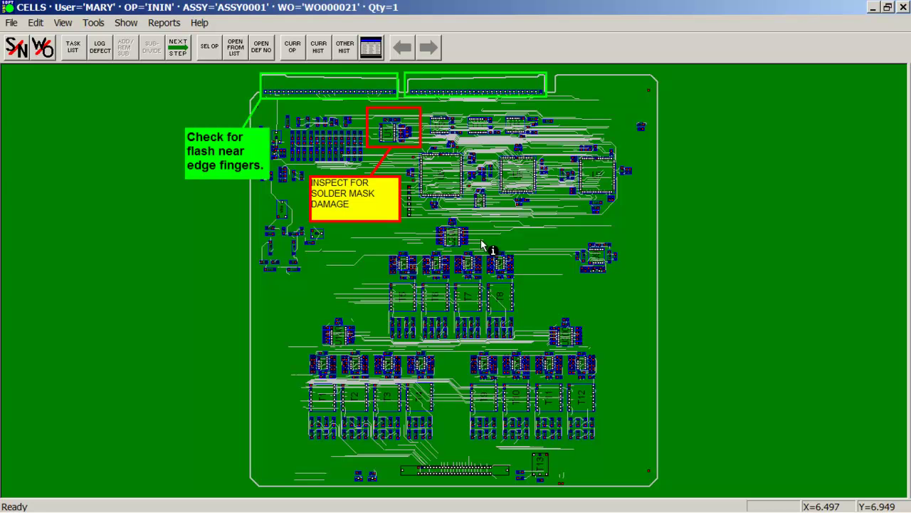
Step: Open the incomplete work orders report and show the details of the 200-unit work order
click(164, 24)
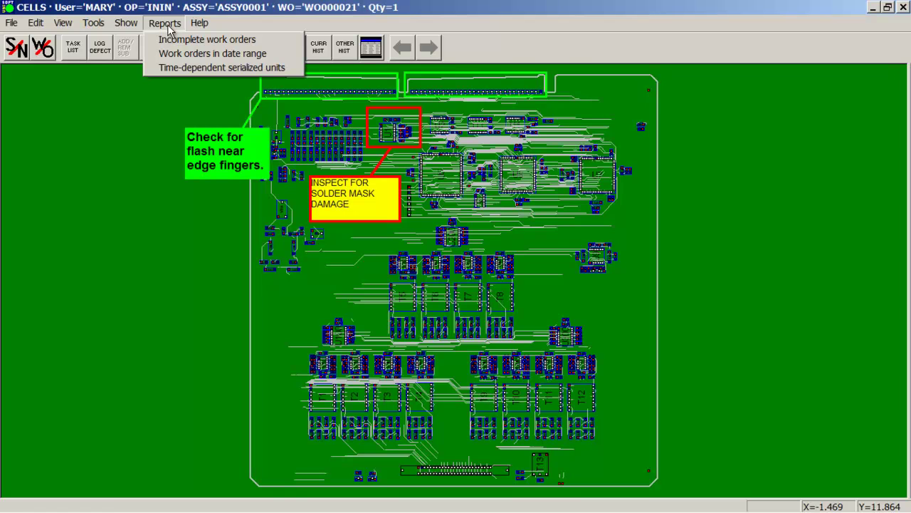
click(206, 44)
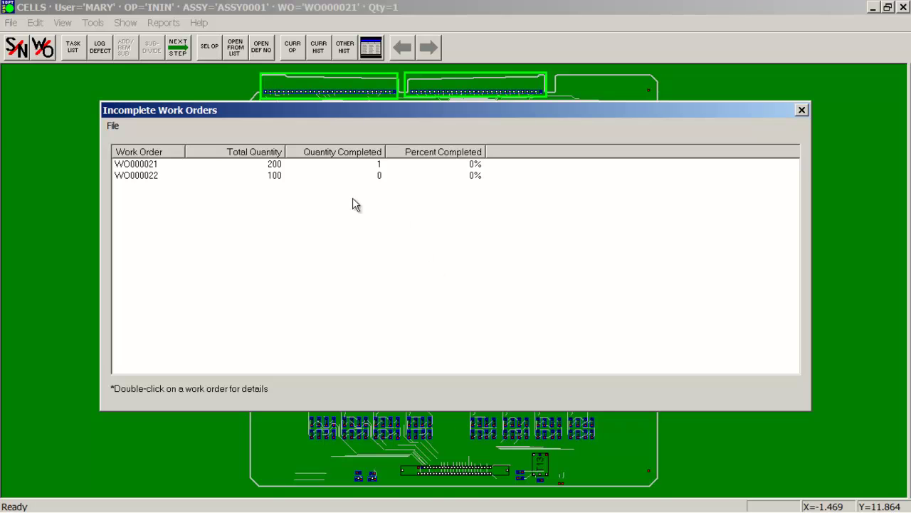
click(150, 166)
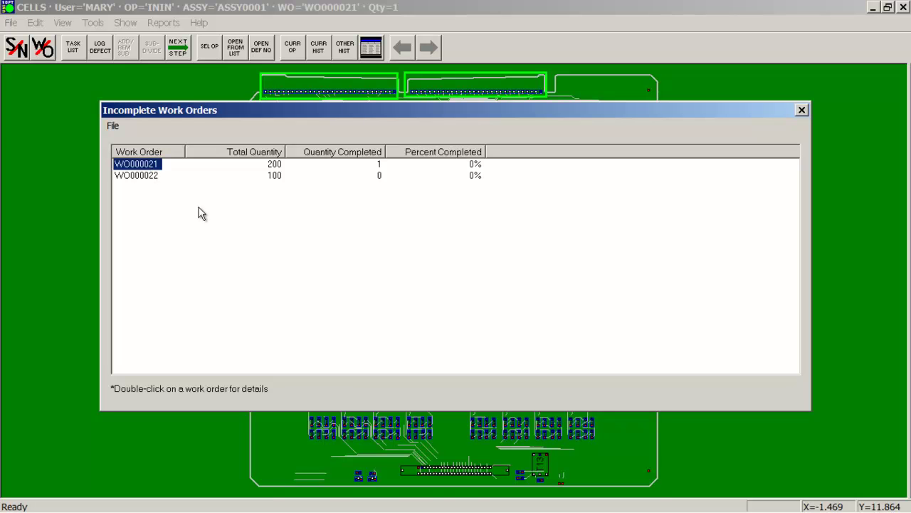
click(150, 176)
click(152, 167)
double_click(152, 165)
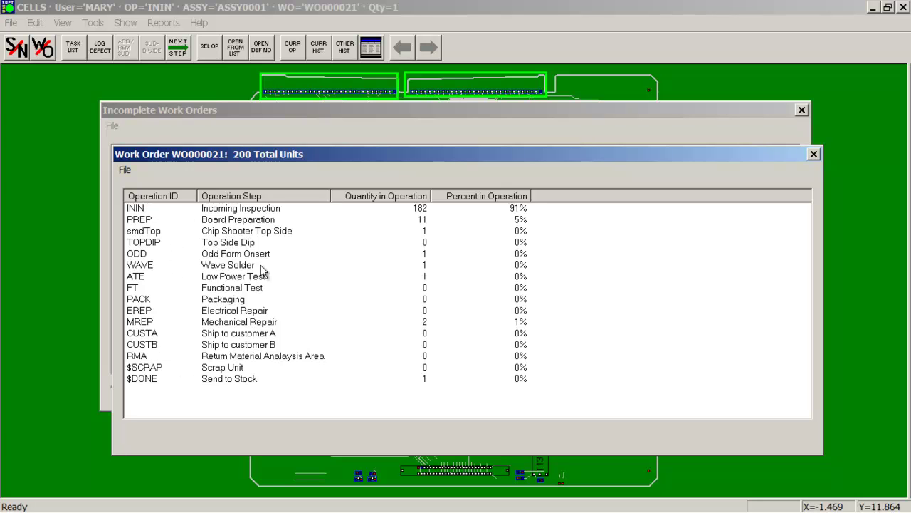
Step: Review the quantity and percentage of units at each operation step, and close the work order details and the report
click(148, 211)
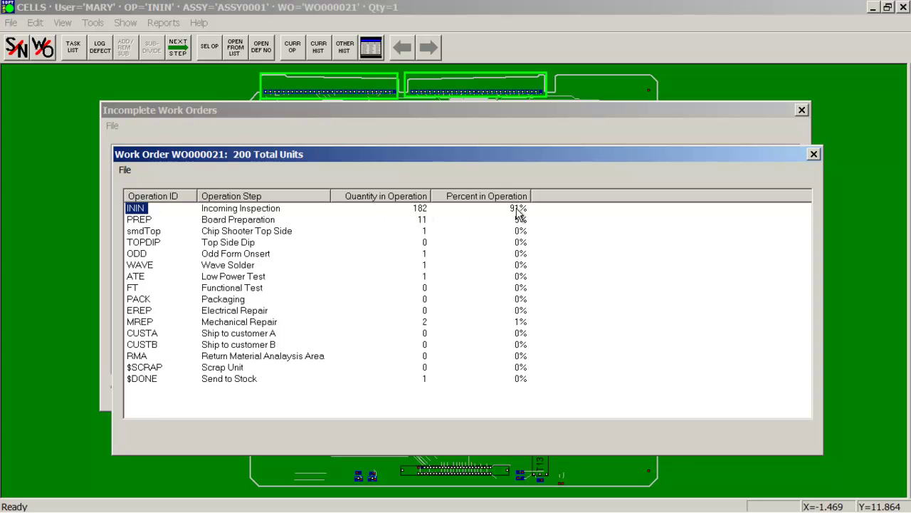
click(233, 228)
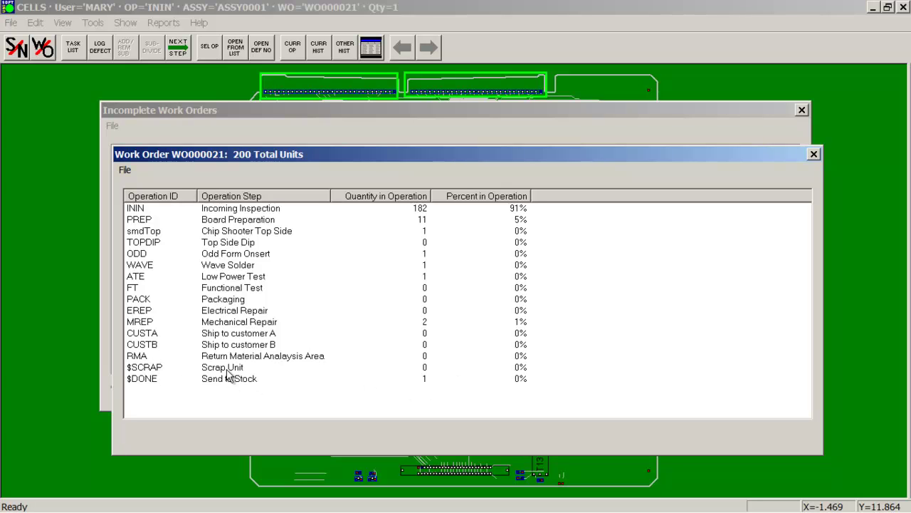
click(814, 154)
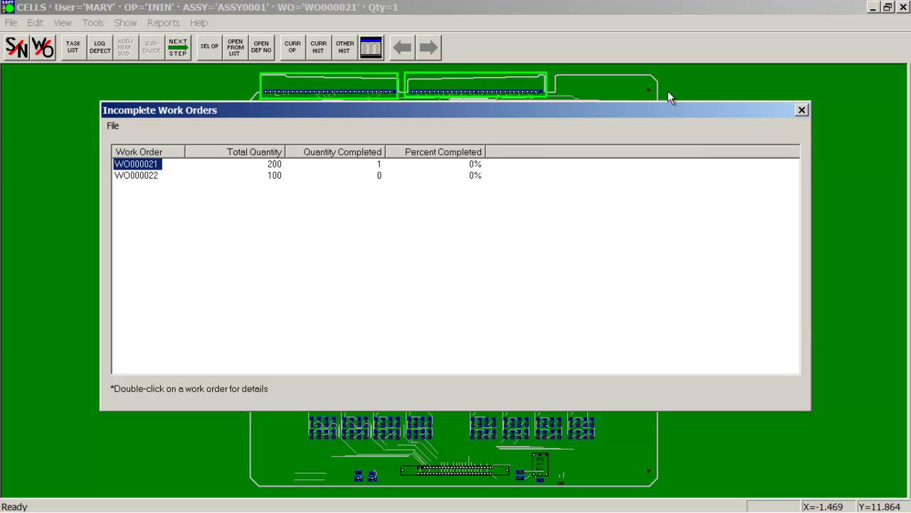
click(802, 110)
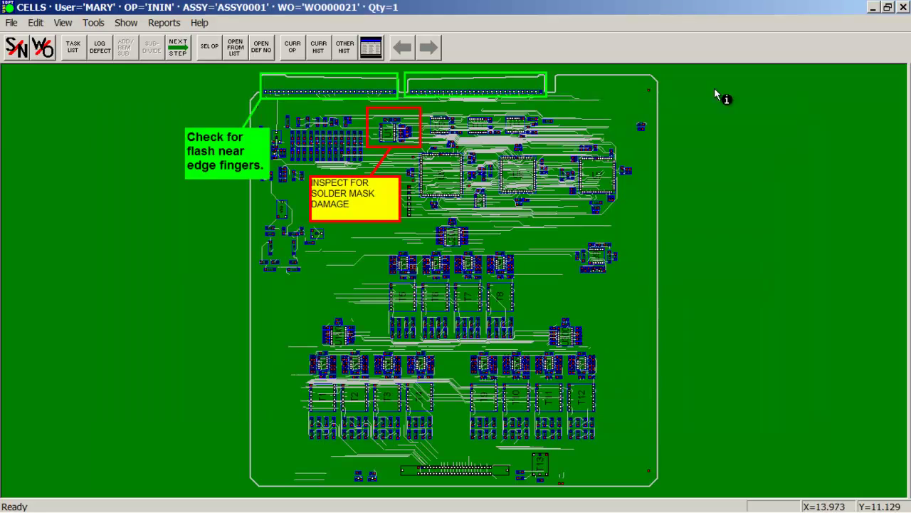
Step: Look at the date range options of the work orders in date range report, and cancel without running it
click(164, 24)
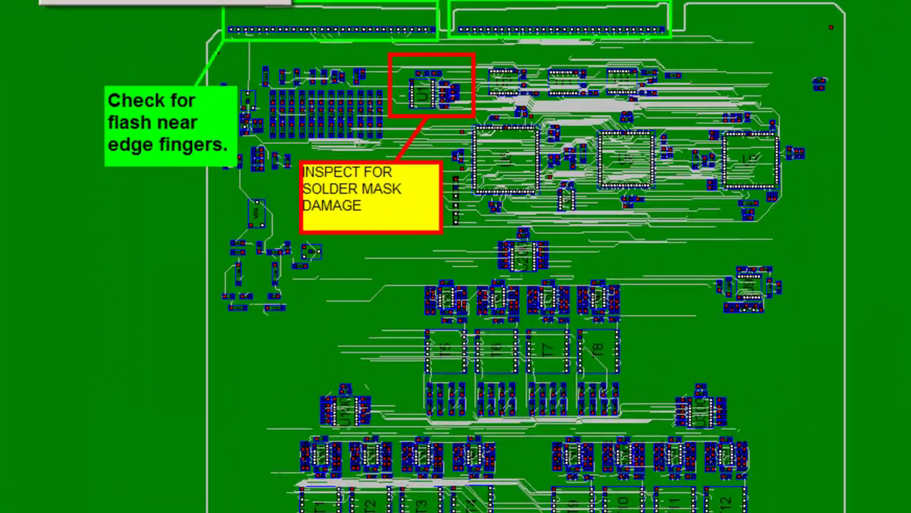
click(178, 2)
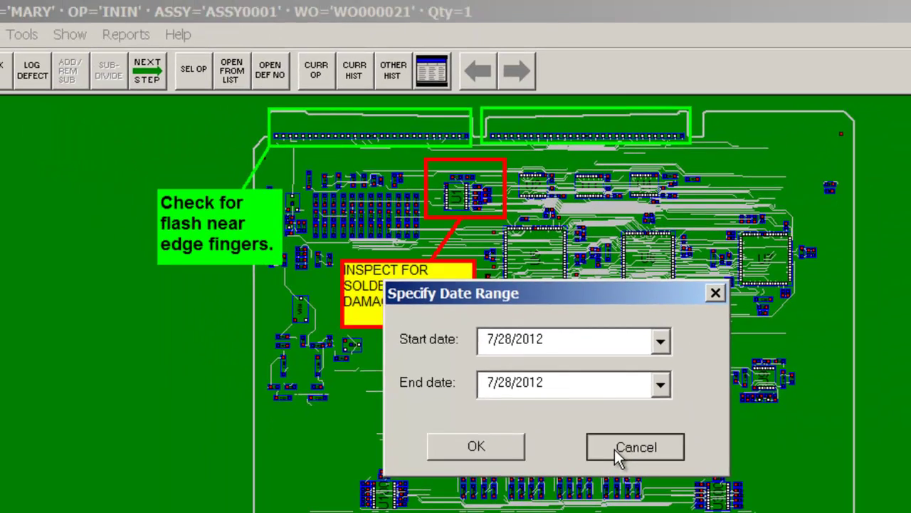
click(615, 449)
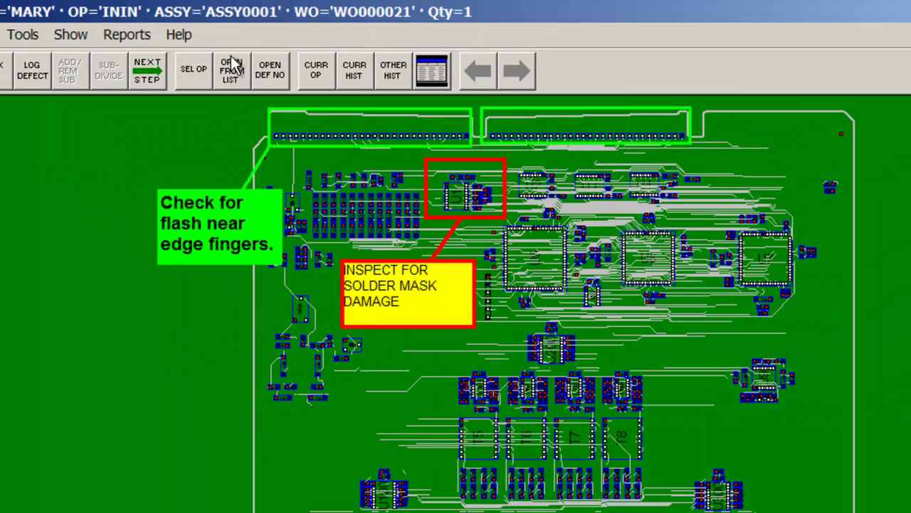
Step: Open the time-dependent serialized units report, look over its columns, and close it
click(137, 37)
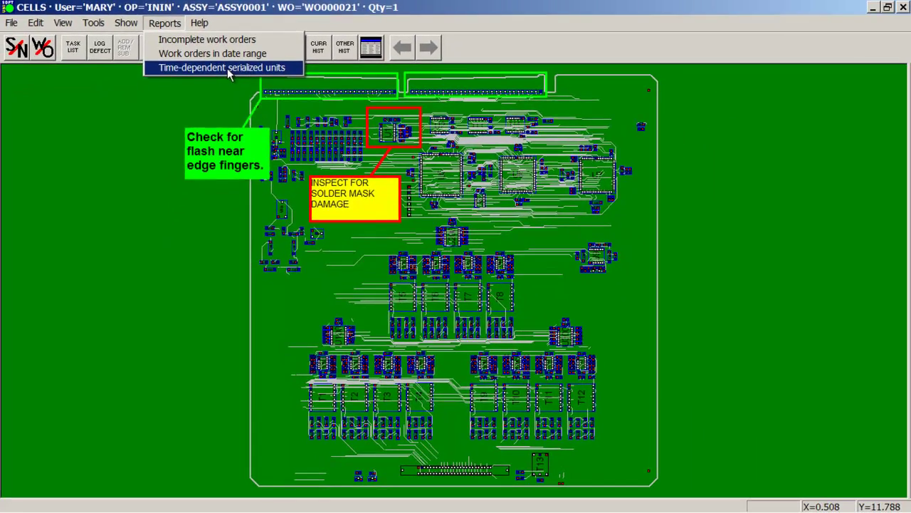
click(219, 100)
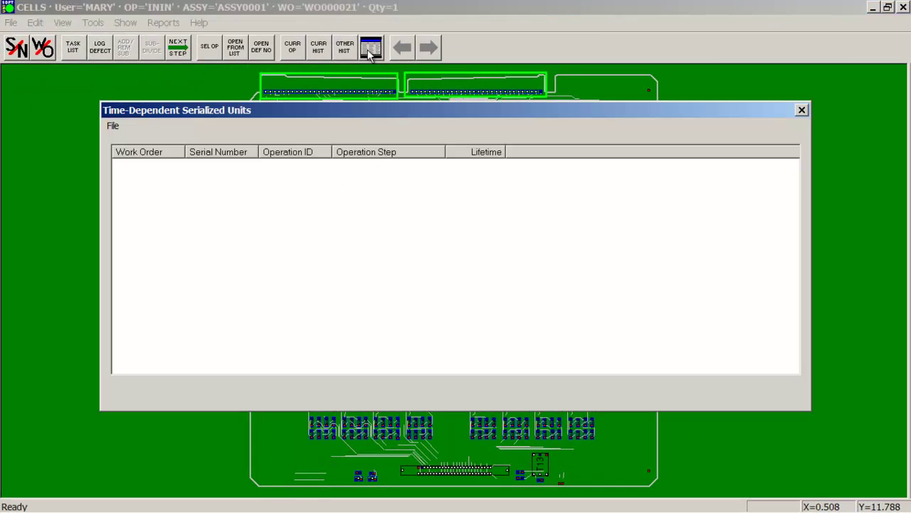
click(802, 111)
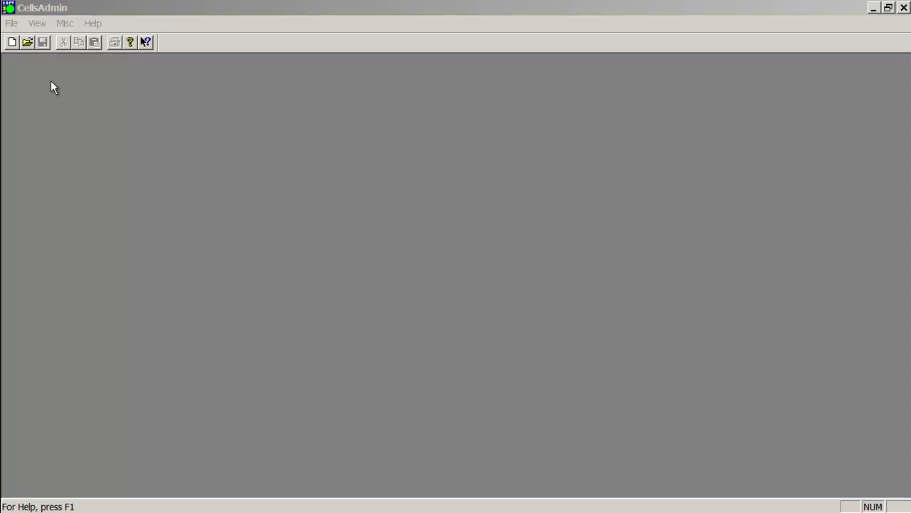
Step: In CellsAdmin, review the record types for creating and opening, look over a blank new assembly record, and close it unsaved
click(11, 23)
mouse_move(19, 42)
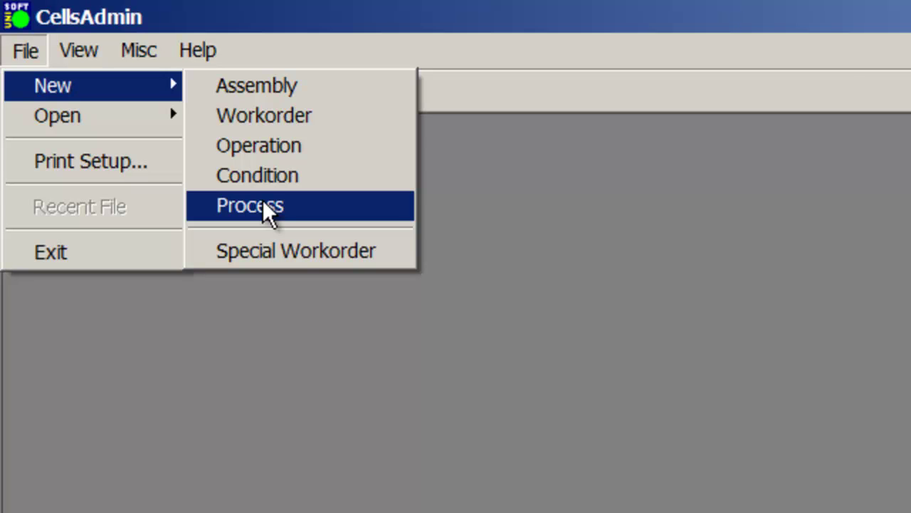
mouse_move(118, 123)
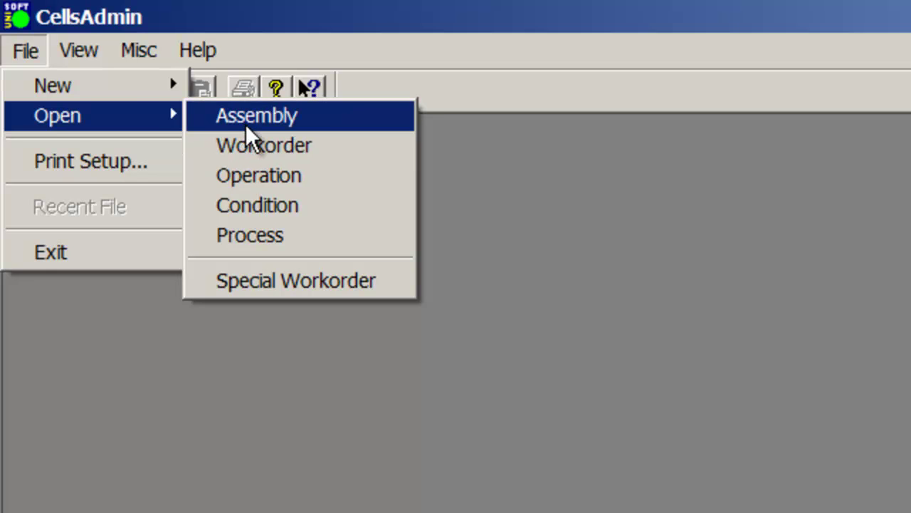
mouse_move(139, 91)
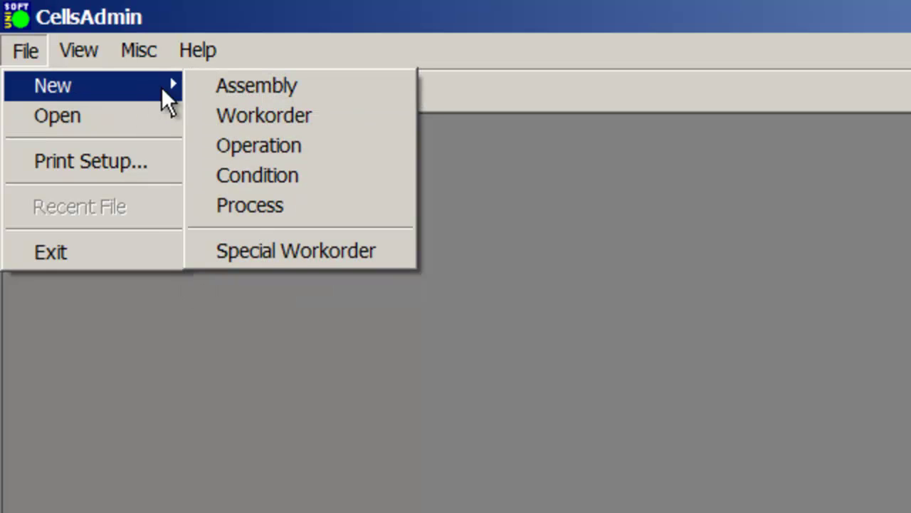
click(242, 86)
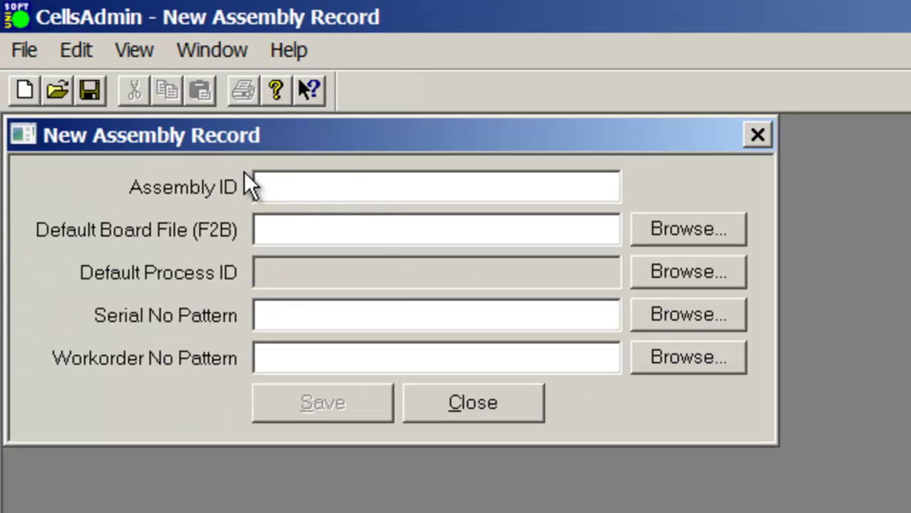
click(349, 229)
click(339, 324)
click(320, 355)
click(467, 405)
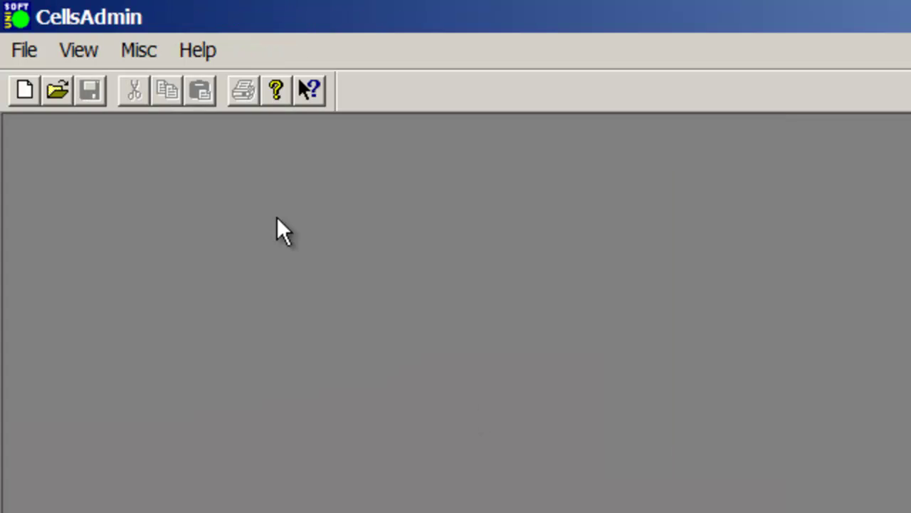
Step: Start a new workorder record, look over its quantity, starting serial number and sales order fields, and close it unsaved
click(36, 60)
mouse_move(70, 113)
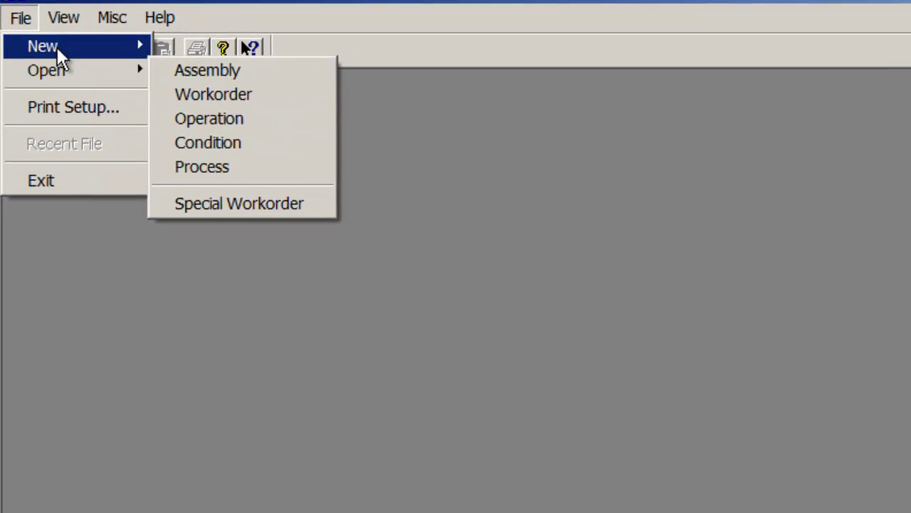
mouse_move(59, 63)
click(223, 89)
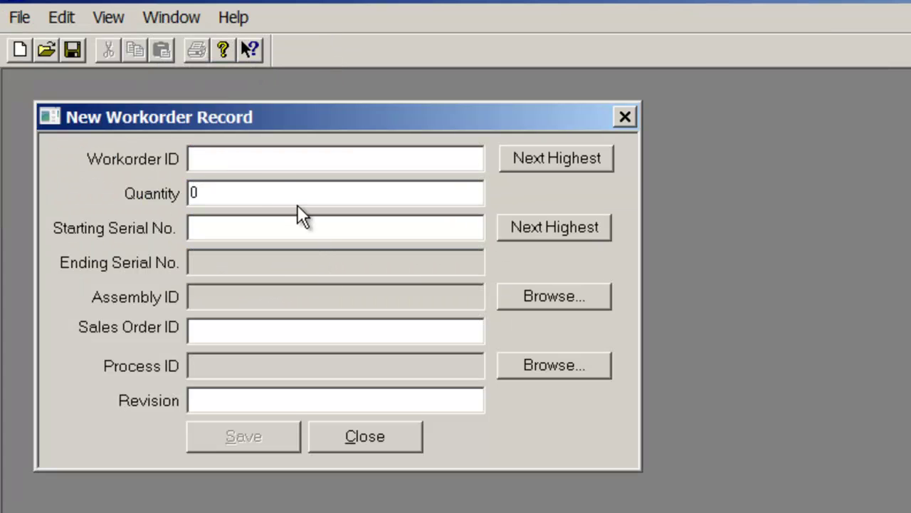
drag(260, 187, 136, 187)
click(249, 235)
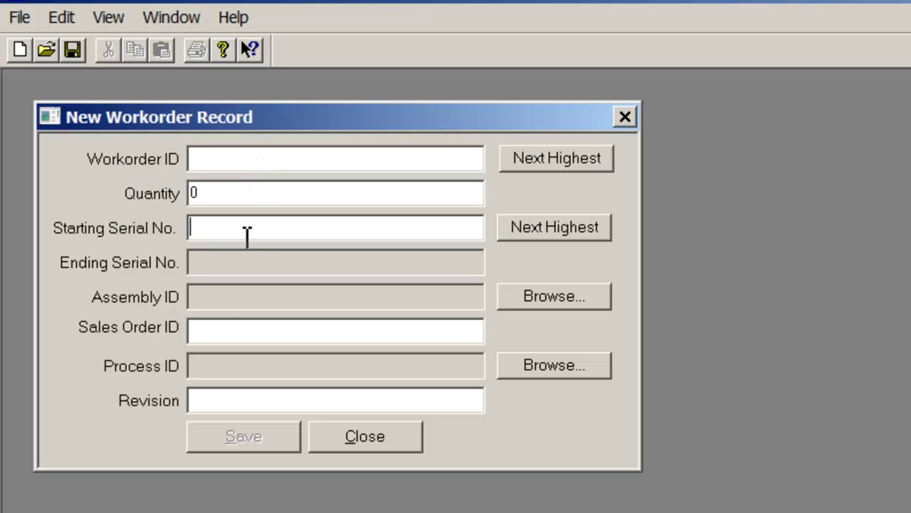
click(239, 331)
click(390, 438)
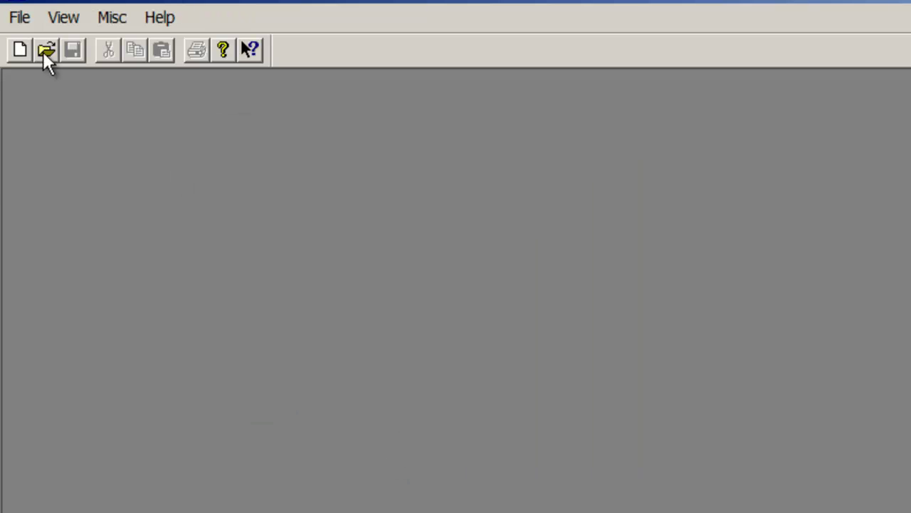
Step: Start a new operation record, review its ID, description and unit acceptance options, and close it unsaved
click(25, 22)
mouse_move(43, 49)
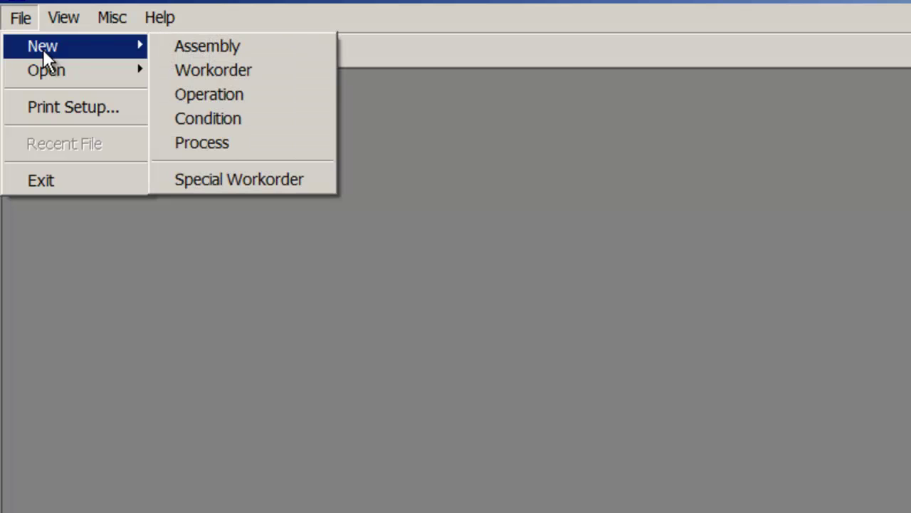
click(222, 92)
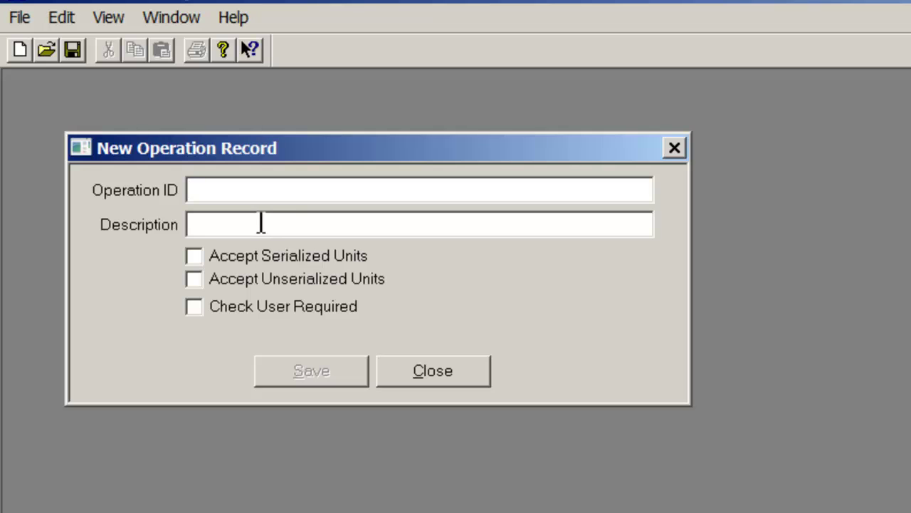
click(413, 367)
Step: Bring up the list of existing condition records, review their IDs and descriptions, and cancel without opening one
click(19, 17)
mouse_move(55, 73)
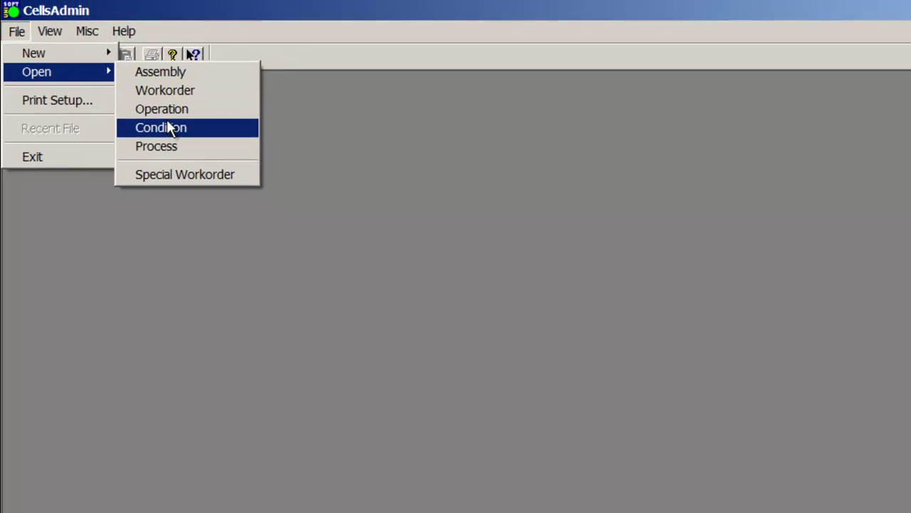
click(168, 127)
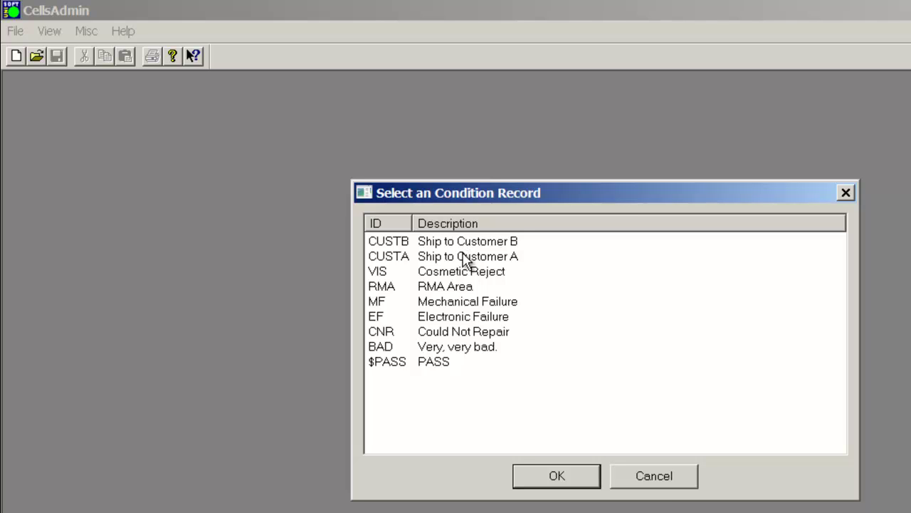
click(649, 478)
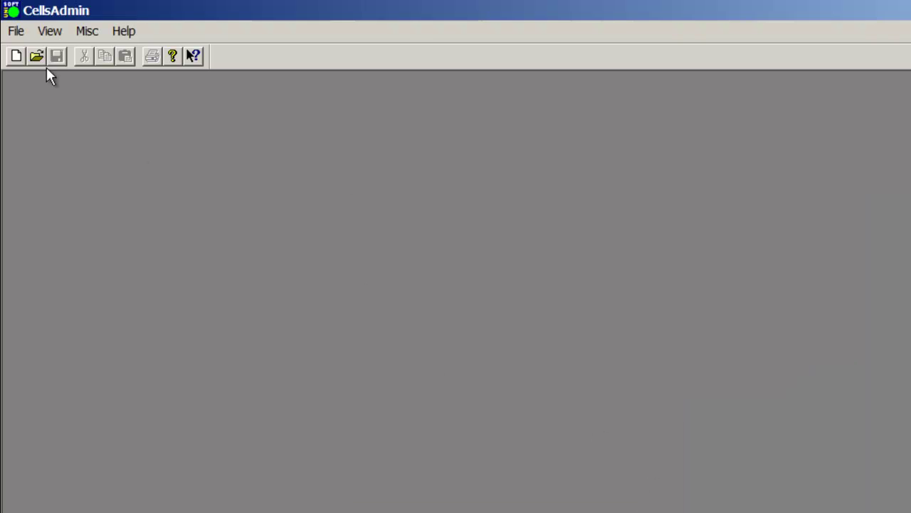
Step: Look over the fields of a blank new process record, close it unsaved, and exit CellsAdmin
click(17, 32)
mouse_move(38, 58)
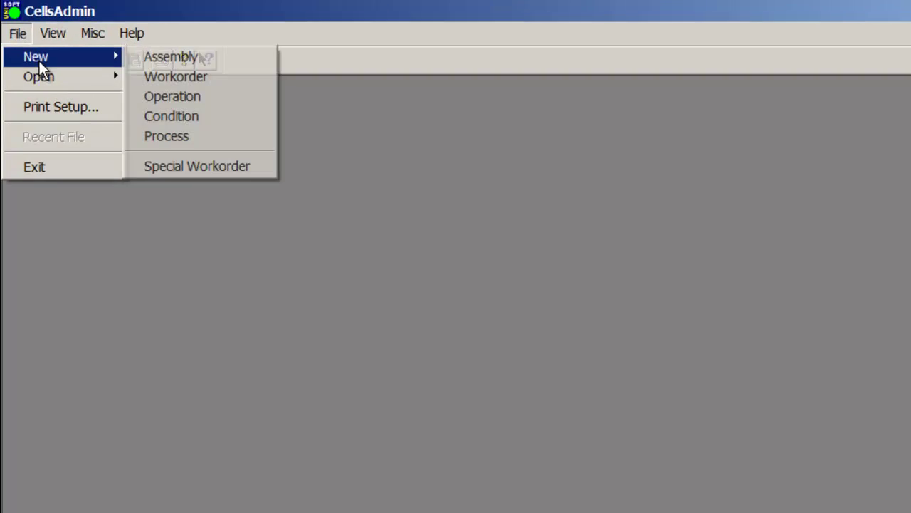
click(153, 127)
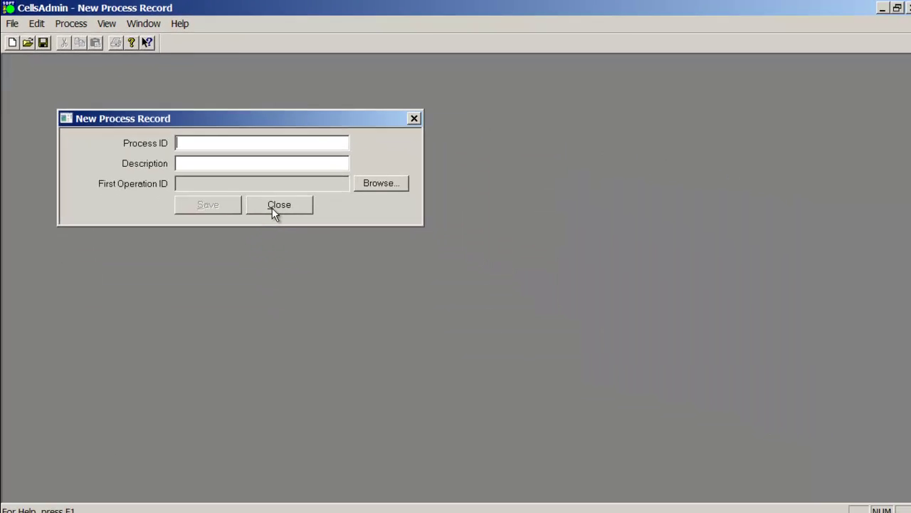
click(478, 362)
click(13, 28)
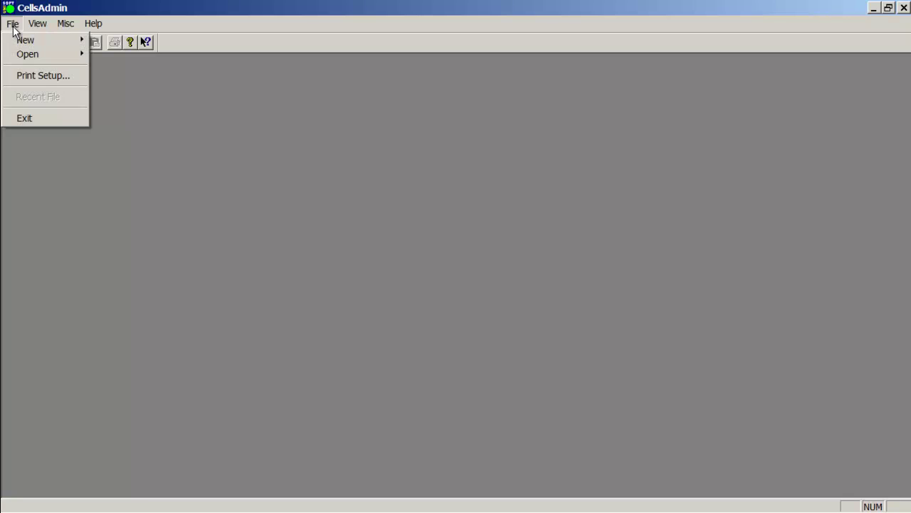
click(35, 119)
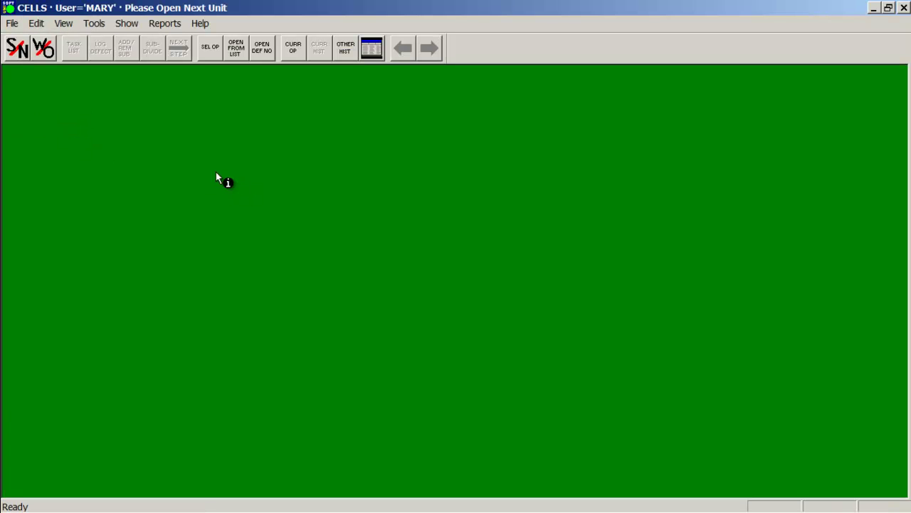